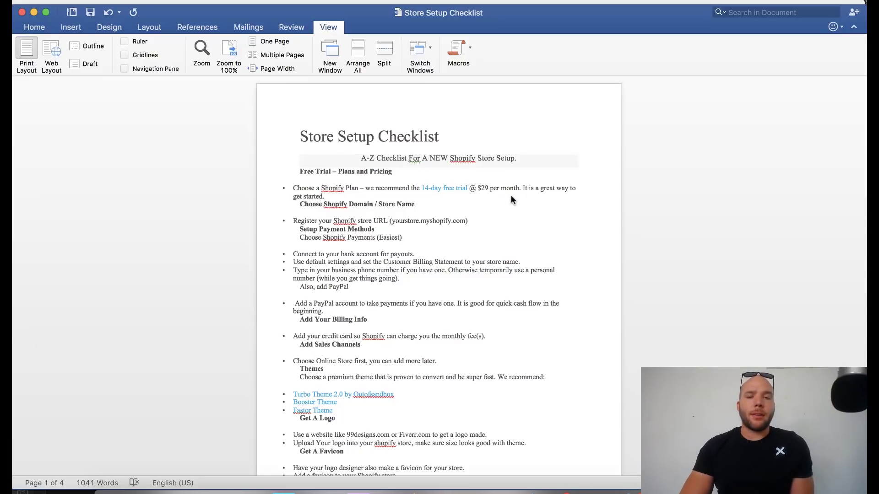
Scroll through the Shopify pricing page to review the $29, $79 and $299 plans.
scroll(400, 198, down, 1)
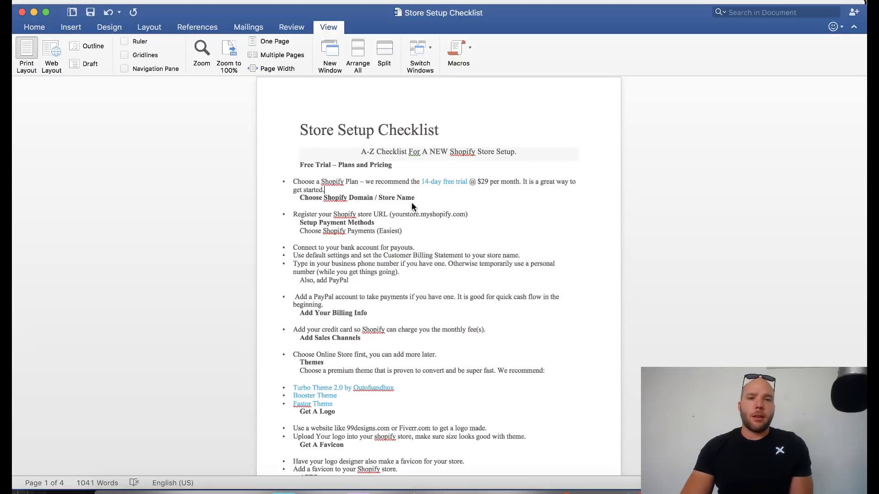
scroll(411, 202, down, 5)
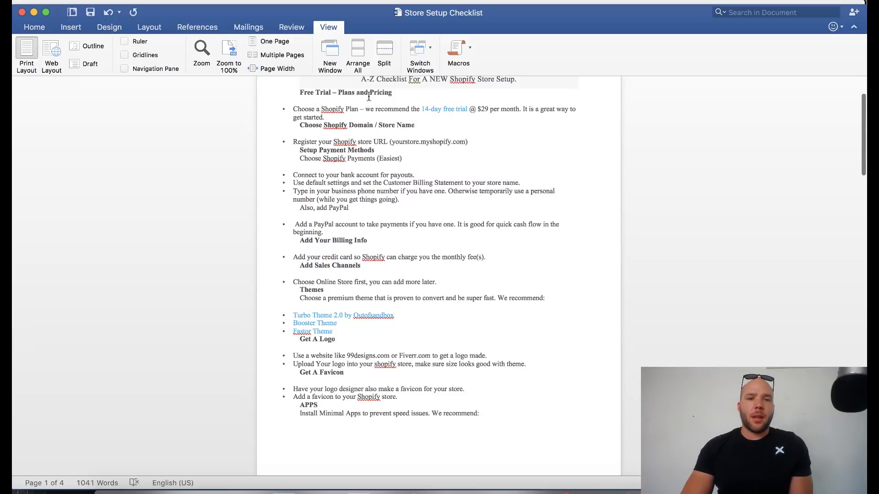
scroll(318, 130, down, 2)
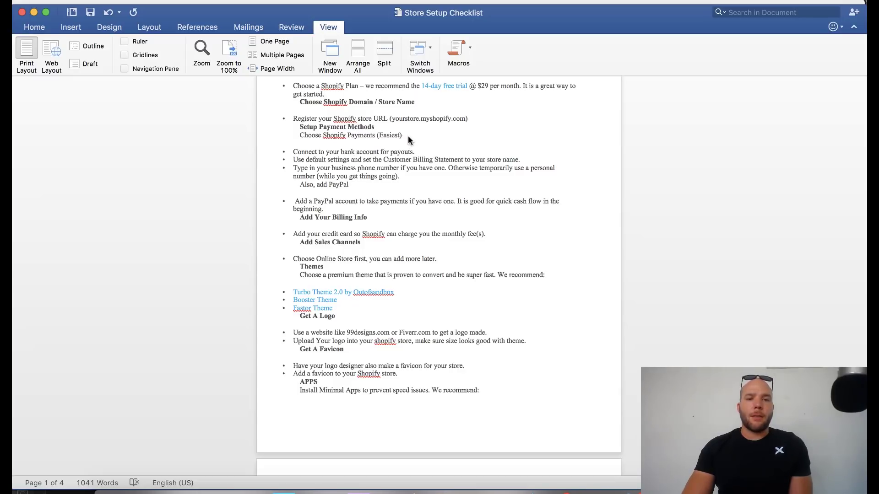
scroll(408, 135, down, 2)
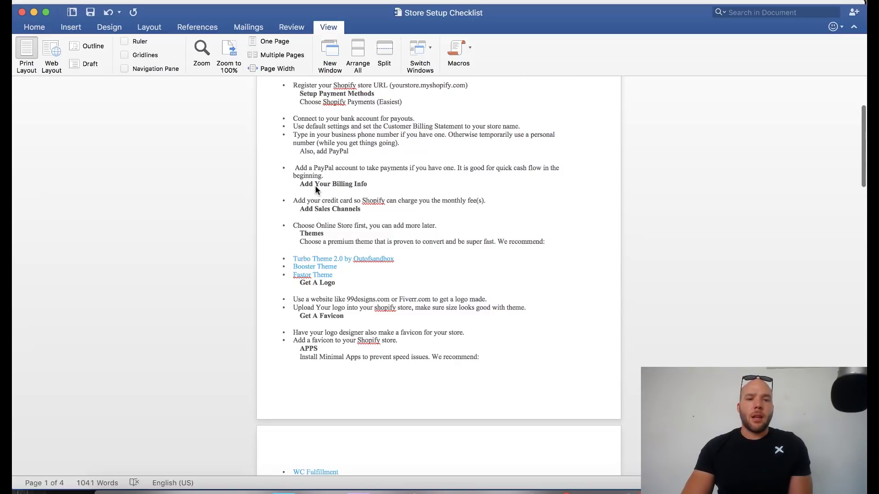
scroll(325, 181, down, 1)
scroll(336, 185, down, 1)
scroll(337, 185, down, 6)
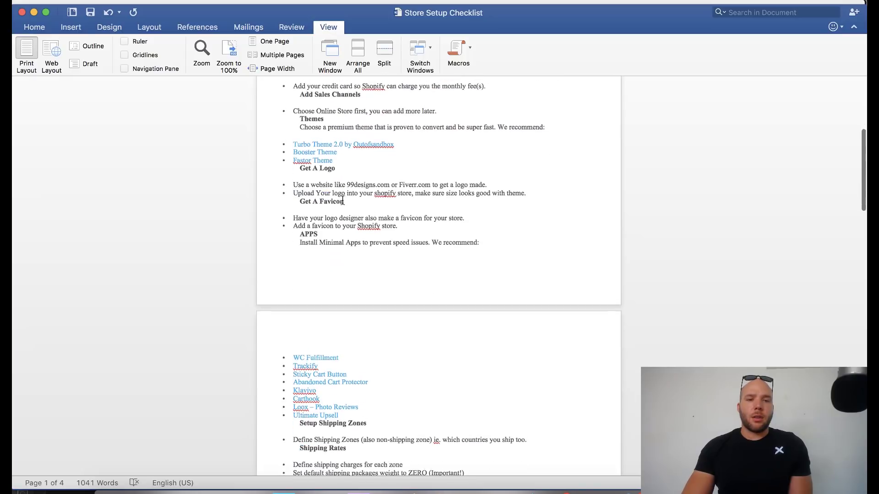
scroll(348, 206, down, 8)
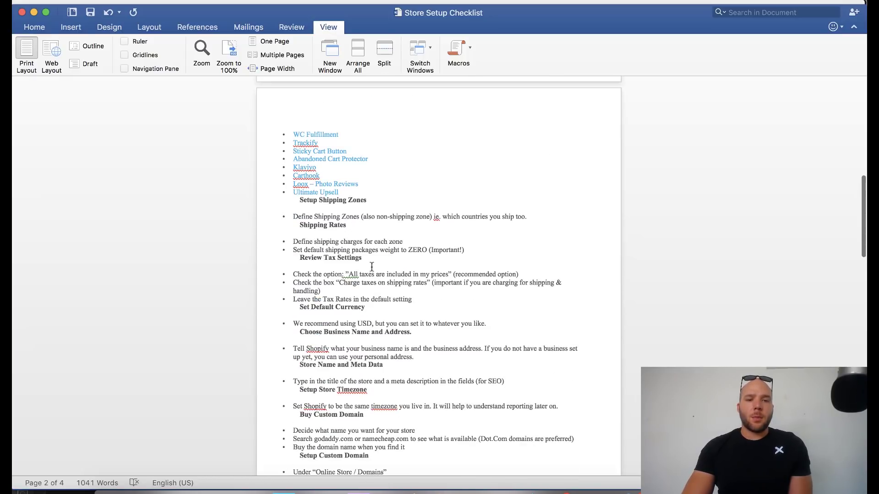
scroll(371, 266, down, 2)
scroll(372, 261, down, 2)
scroll(393, 238, down, 2)
scroll(394, 222, down, 2)
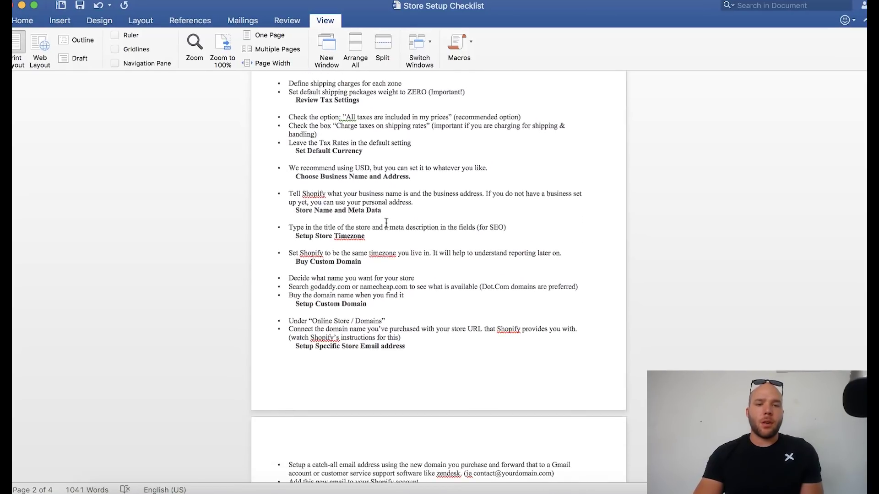
scroll(384, 226, down, 6)
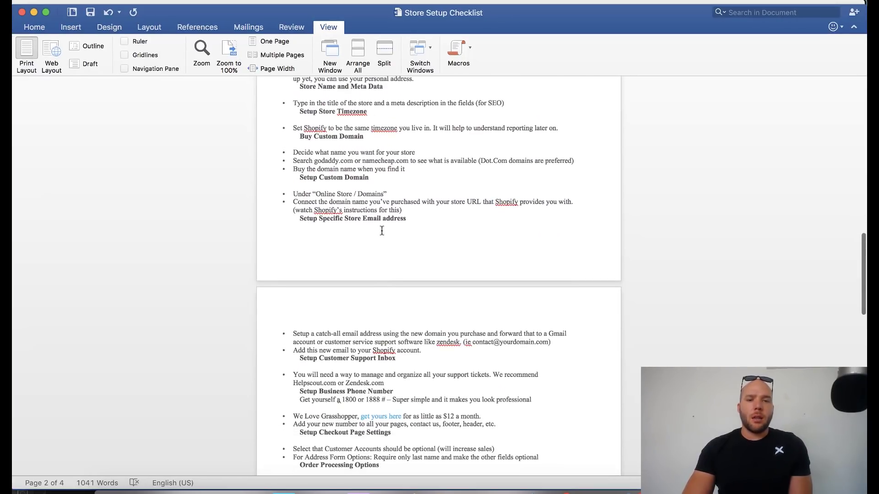
scroll(385, 226, down, 5)
scroll(403, 224, down, 5)
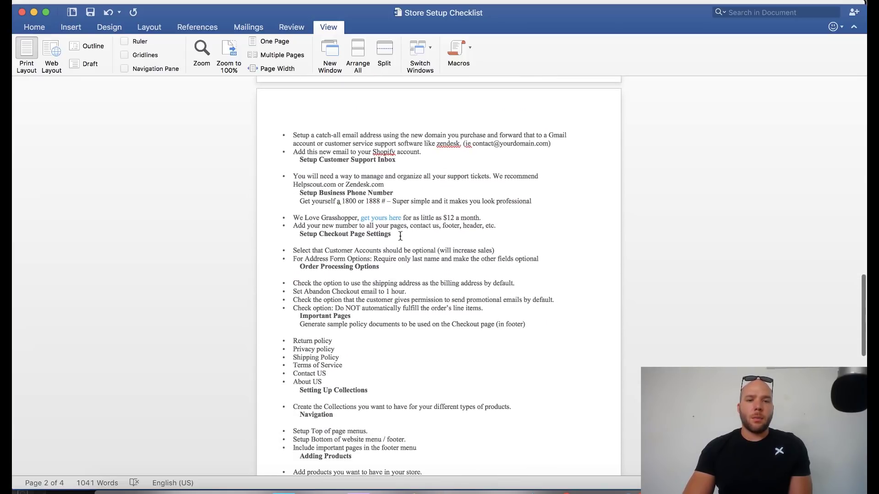
scroll(394, 236, down, 10)
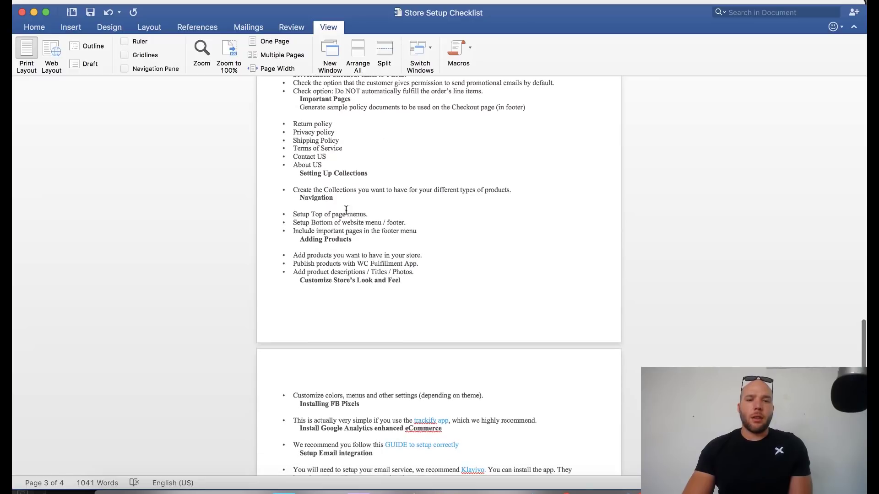
scroll(370, 245, down, 16)
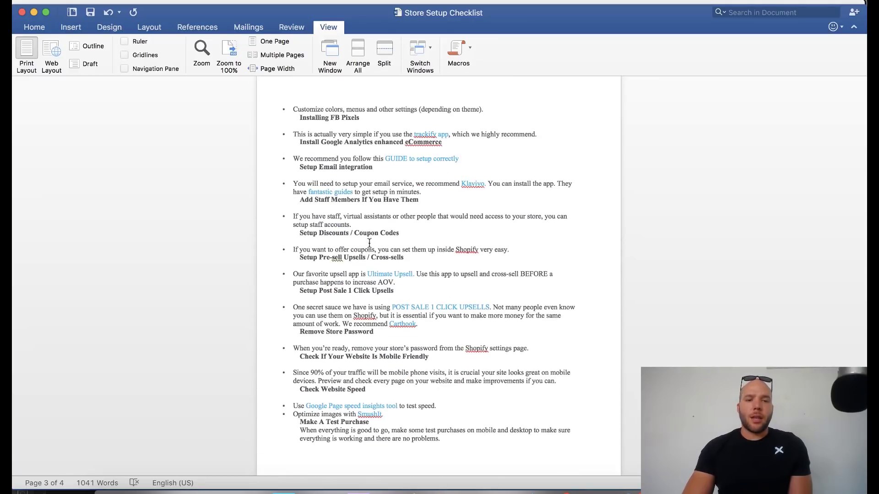
scroll(373, 238, up, 8)
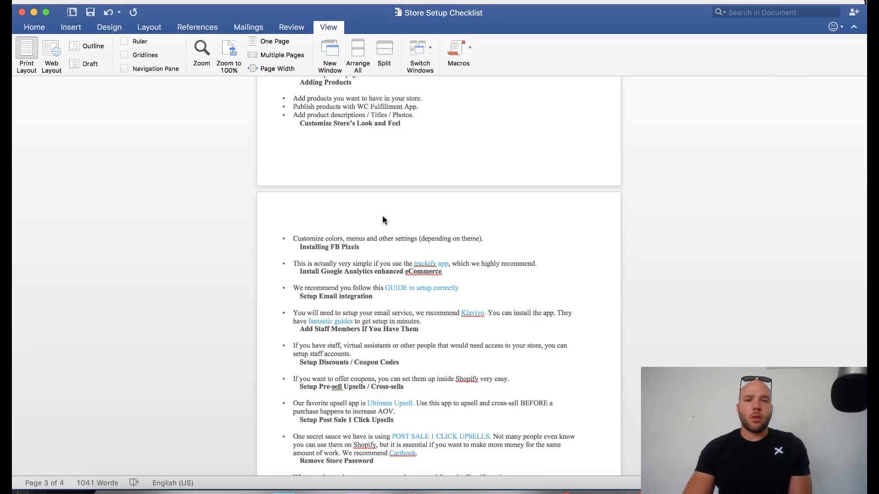
scroll(383, 216, up, 20)
scroll(382, 216, up, 20)
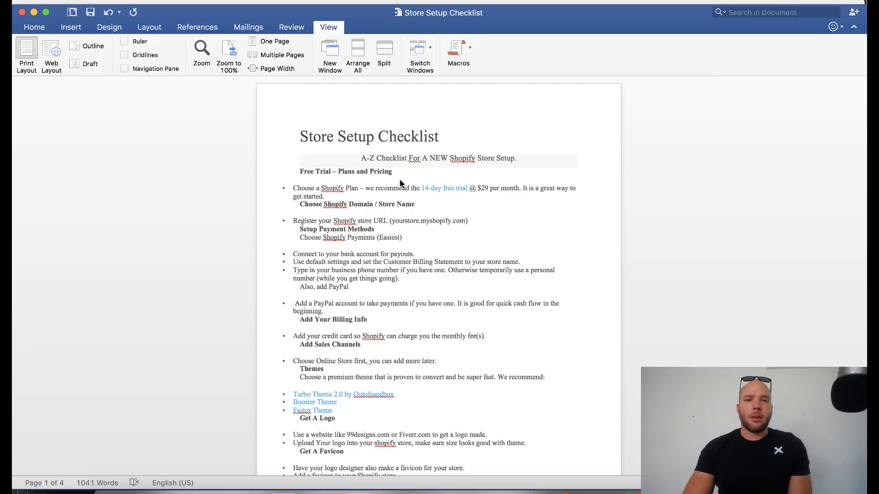
Back on the pricing page, start the 14-day free trial sign-up.
key(super+Tab)
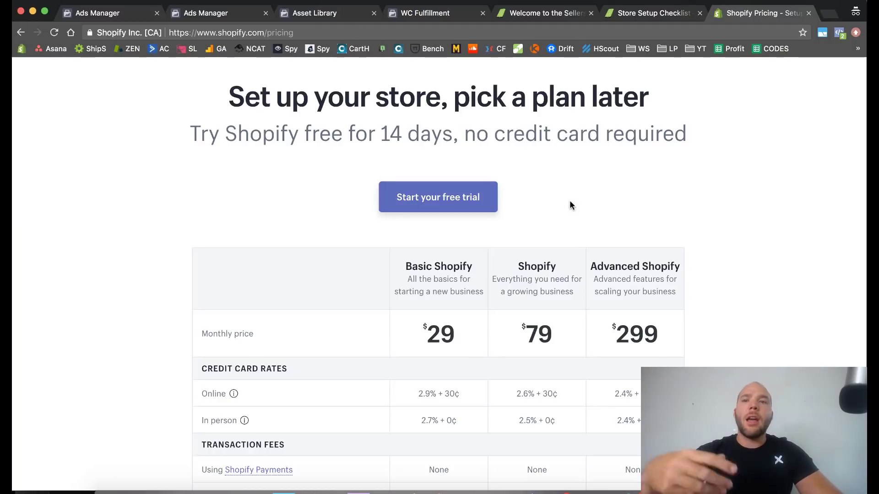
scroll(562, 189, down, 1)
scroll(356, 96, up, 3)
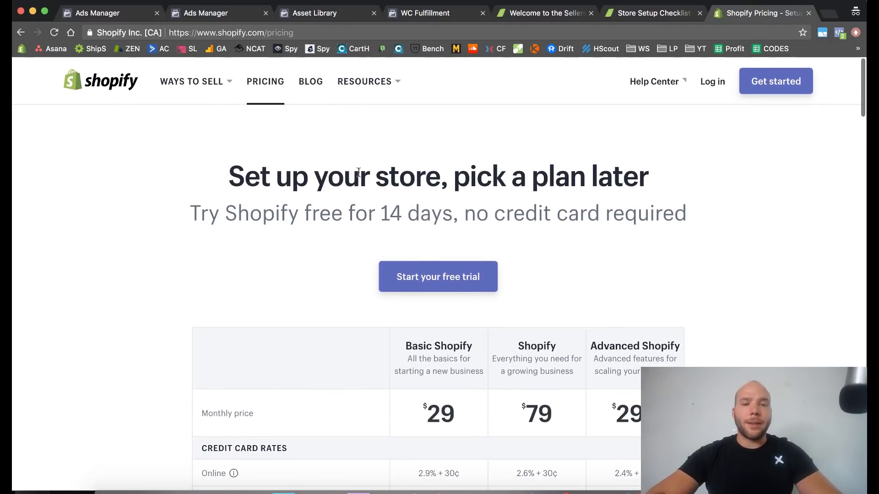
scroll(384, 210, down, 2)
scroll(330, 236, down, 5)
scroll(325, 239, up, 6)
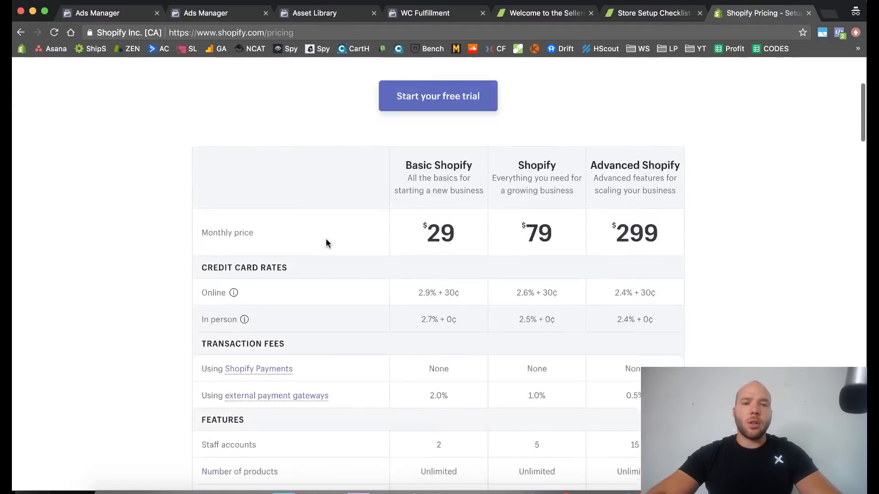
scroll(362, 232, down, 12)
scroll(498, 237, down, 8)
scroll(498, 237, up, 20)
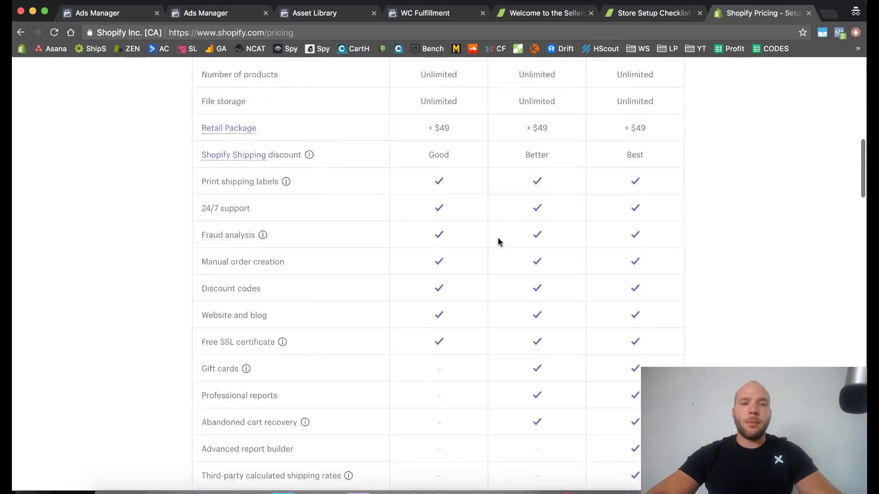
drag(233, 215, 678, 221)
click(672, 237)
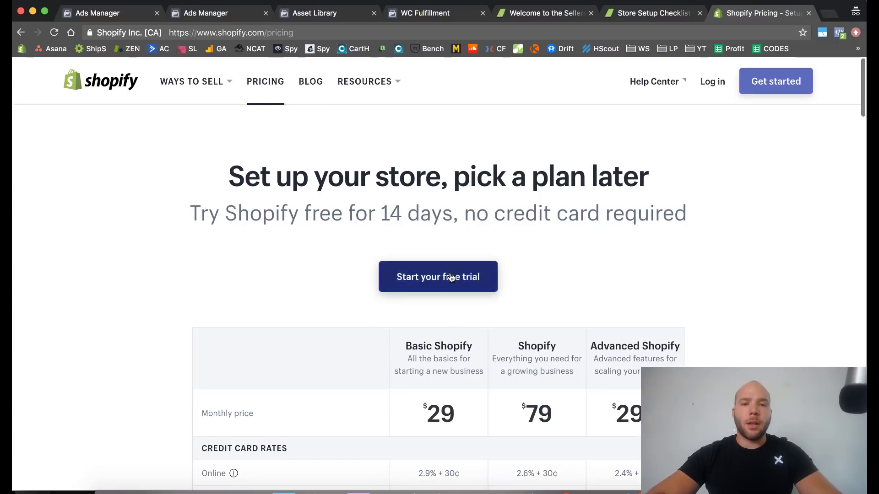
click(450, 276)
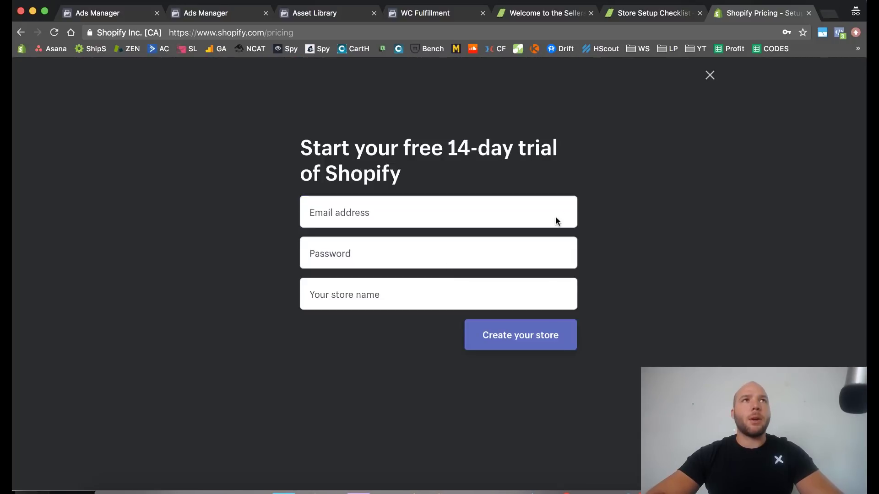
Enter the account e-mail and store name printedpleasures, then create the store.
click(448, 254)
text(••••••••••)
key(Tab)
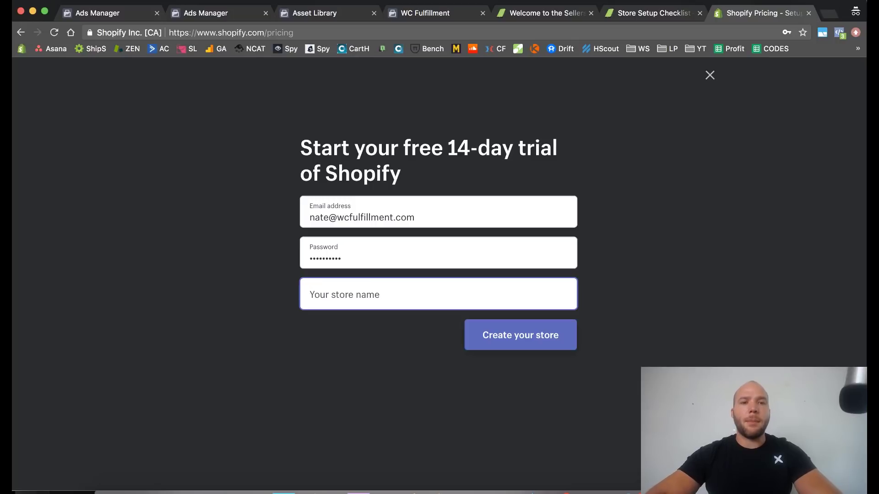
text(printedpleasures)
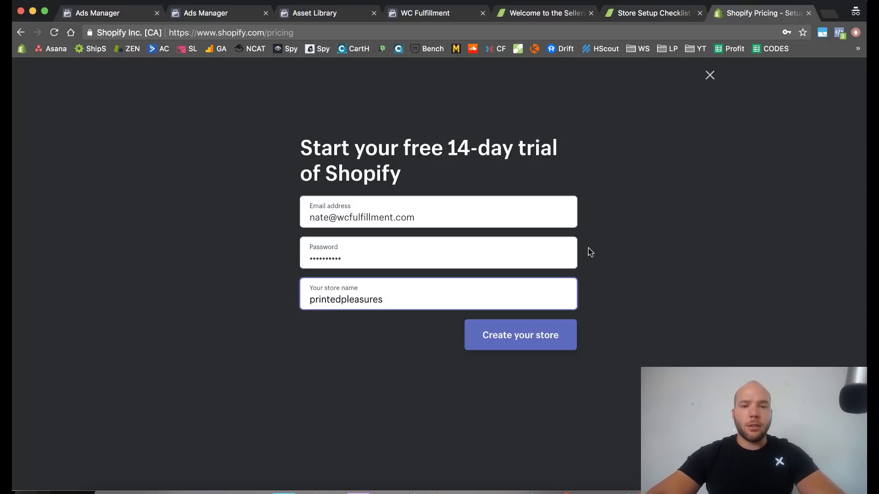
click(423, 303)
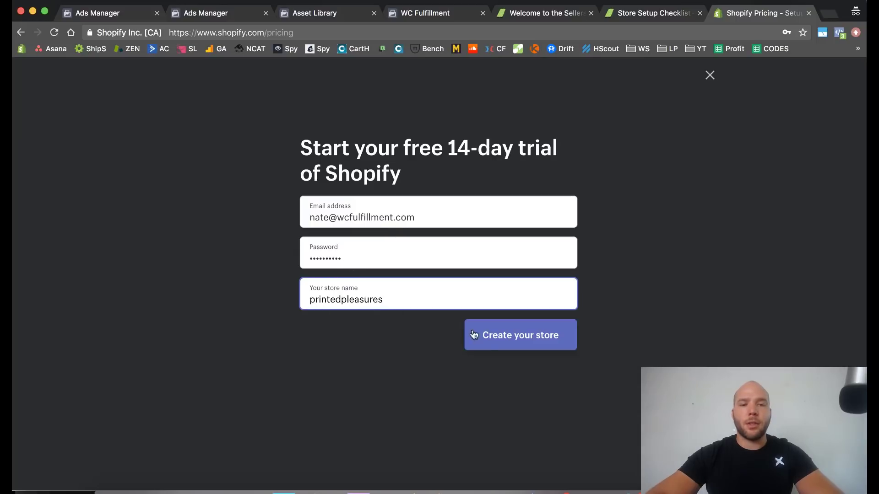
click(492, 346)
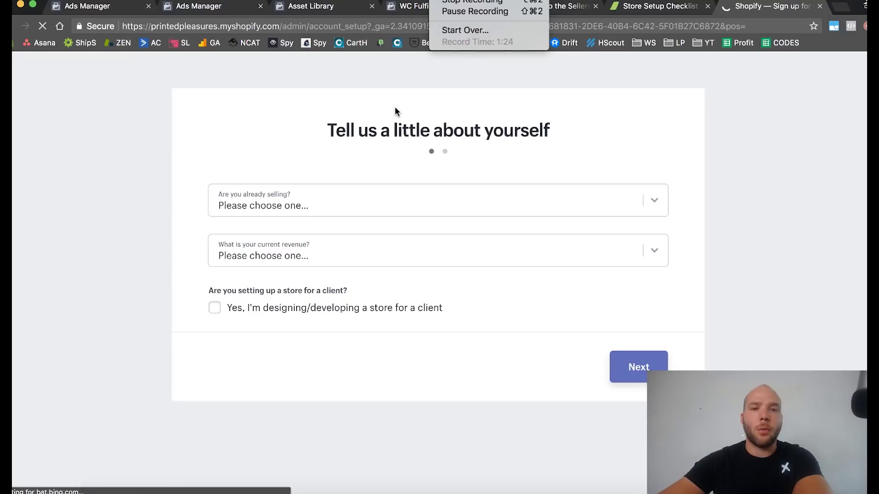
Answer 'I'm just playing around' and '$50,000 to $250,000' revenue, then continue to the address form.
click(347, 211)
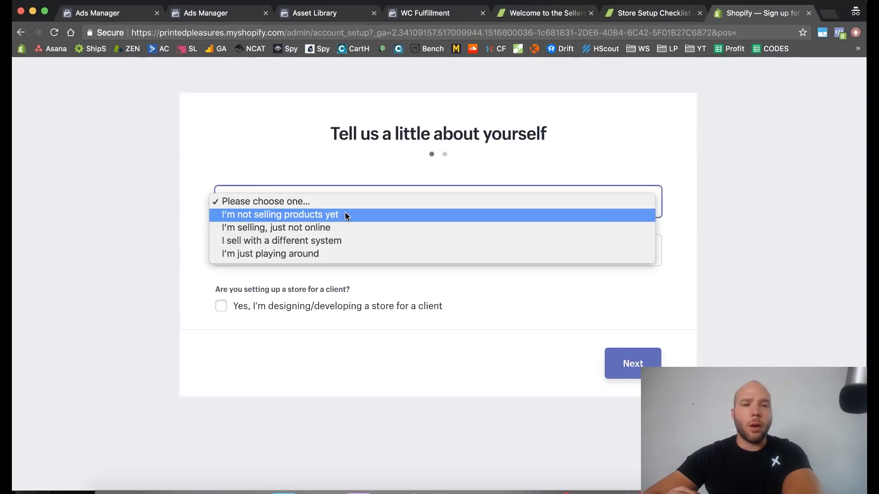
click(345, 213)
click(345, 208)
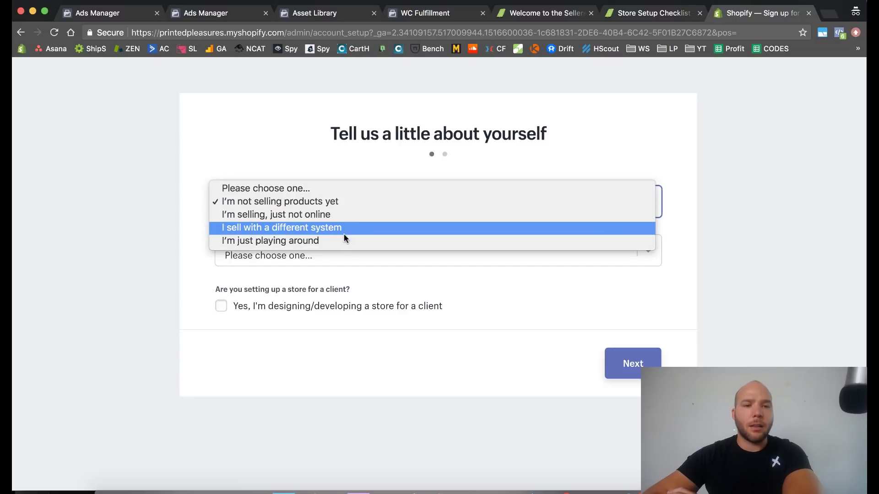
click(339, 241)
click(347, 240)
click(351, 230)
click(339, 249)
click(345, 245)
click(347, 249)
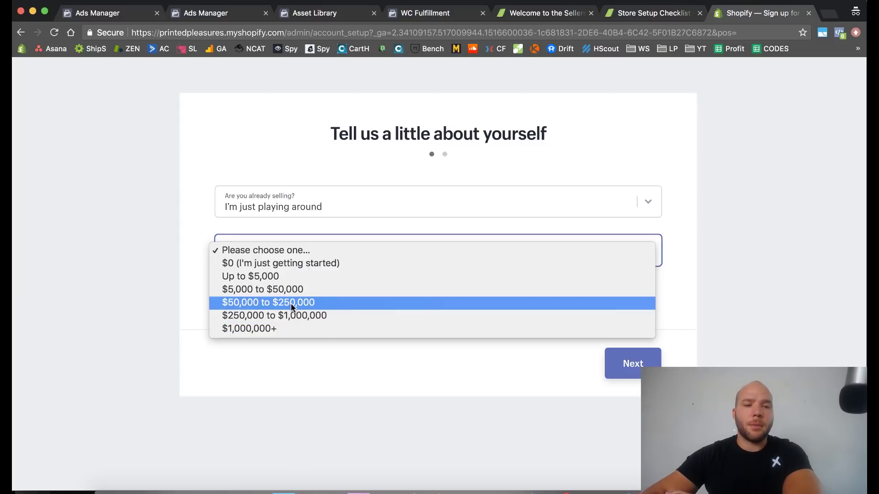
click(281, 303)
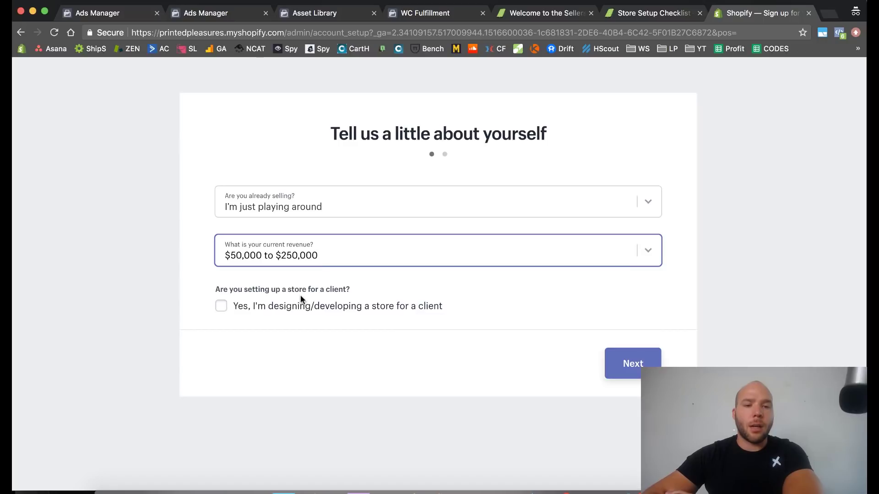
click(632, 365)
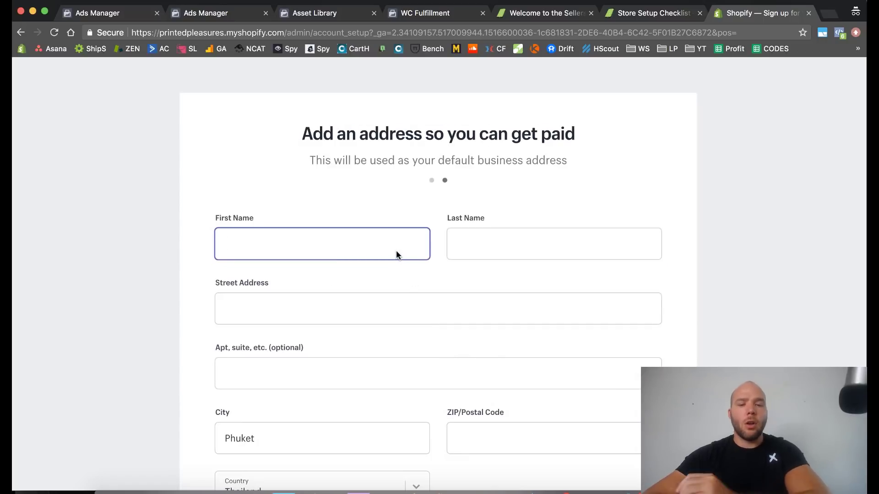
Fill in the owner's first name, last name and street address on the setup form.
key(Tab)
key(Tab)
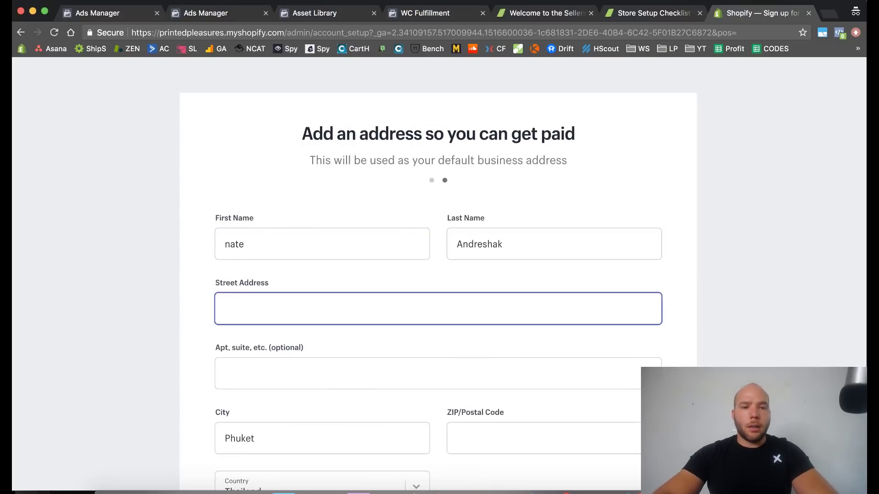
text(8)
key(Tab)
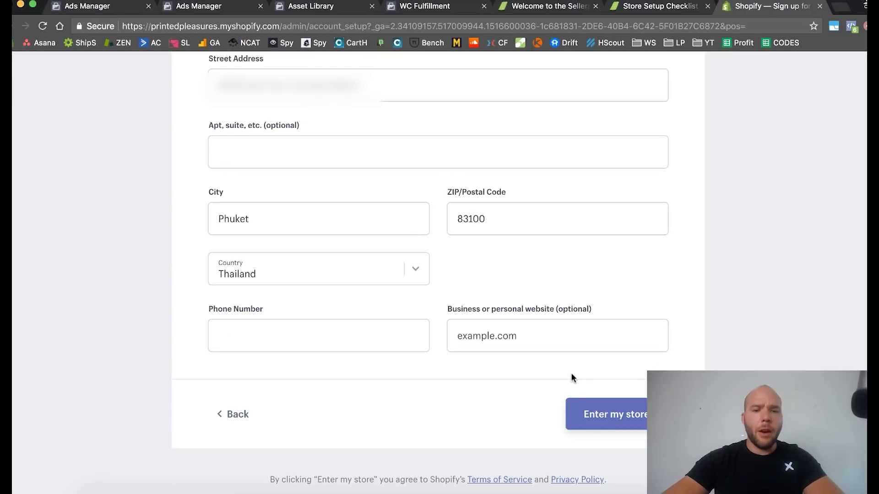
Add the phone number and finish setup to reach the store admin home.
click(579, 407)
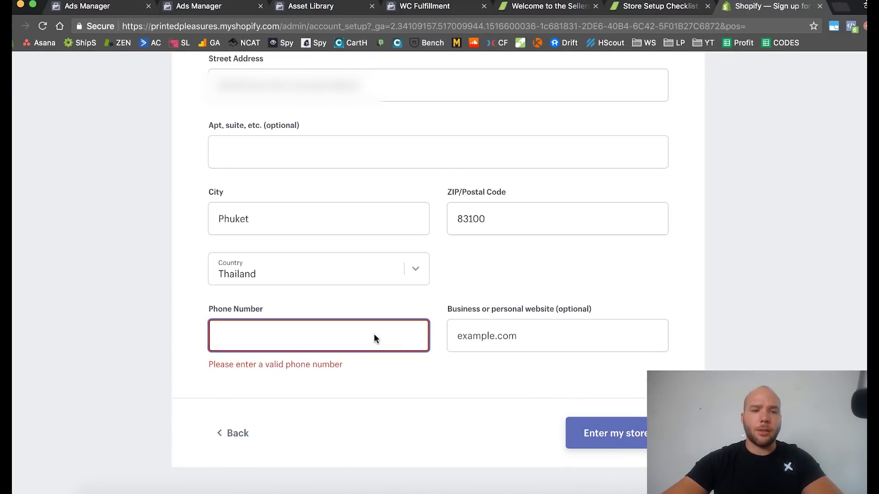
text(093)
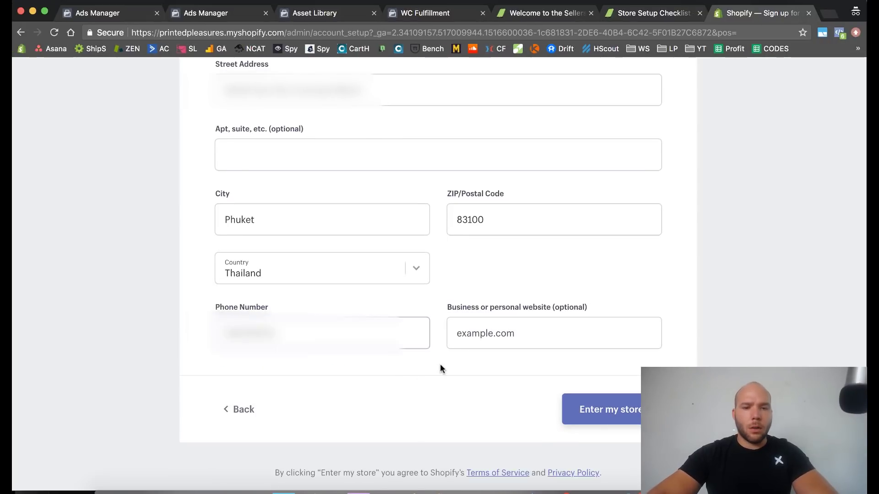
click(617, 406)
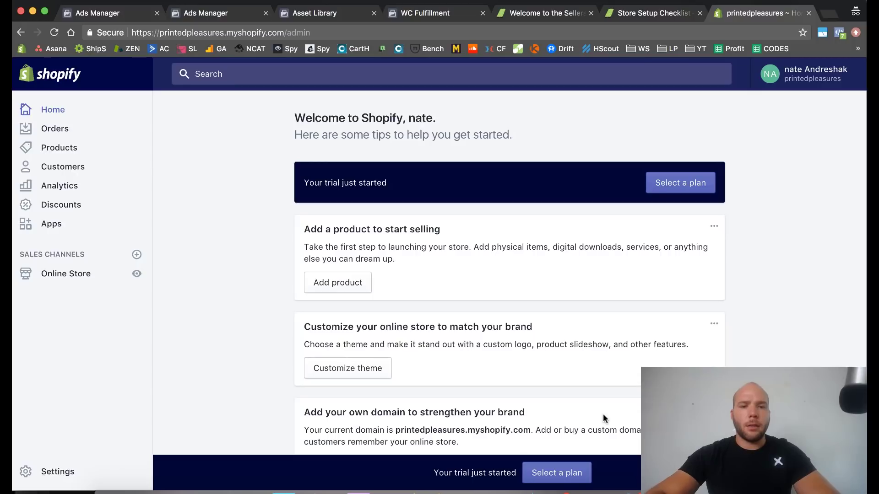
Choose the Basic Shopify plan at $29 per month from the plan list.
scroll(603, 393, down, 3)
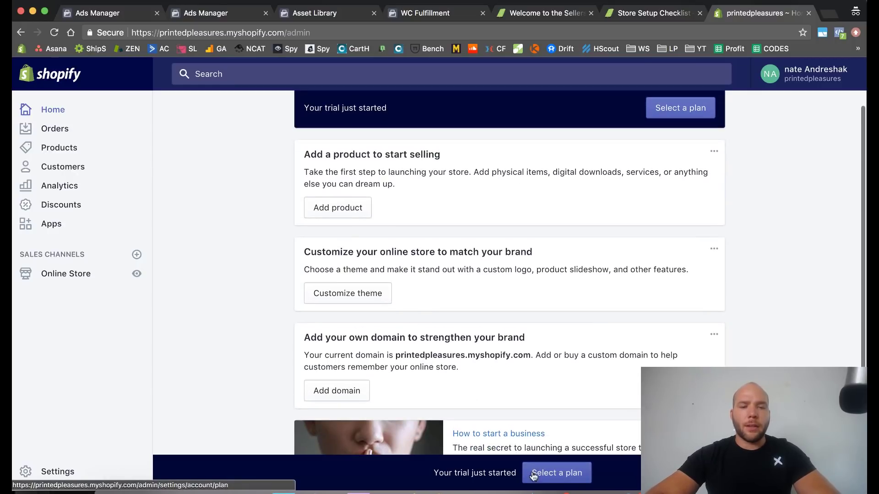
scroll(533, 476, down, 4)
click(546, 476)
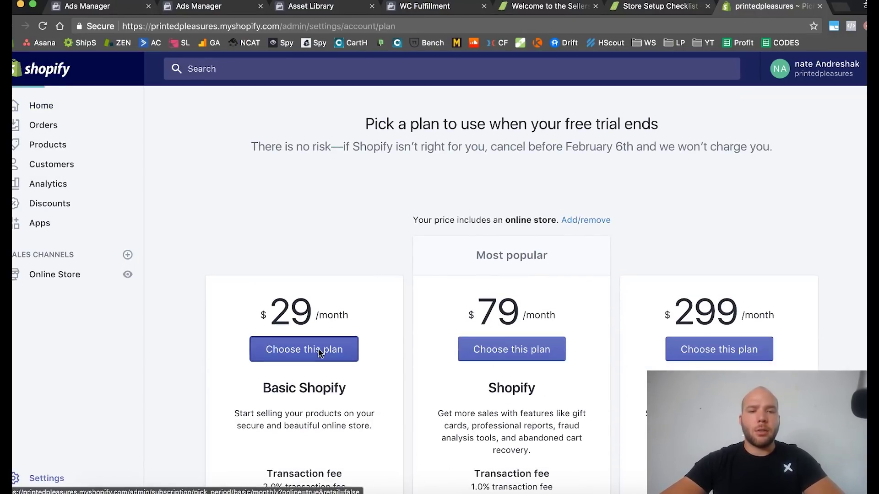
click(320, 352)
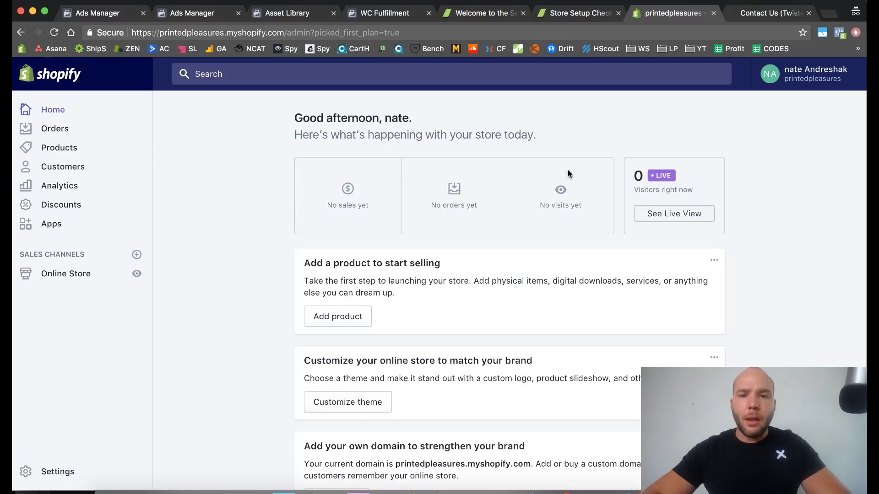
Open the printedpleasures storefront preview in a new tab and copy its web address.
scroll(554, 174, down, 1)
scroll(154, 224, down, 3)
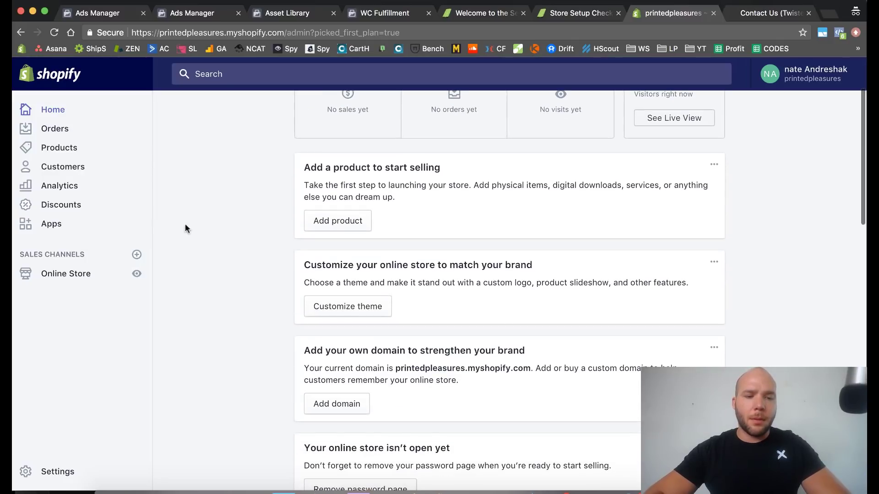
scroll(259, 264, up, 3)
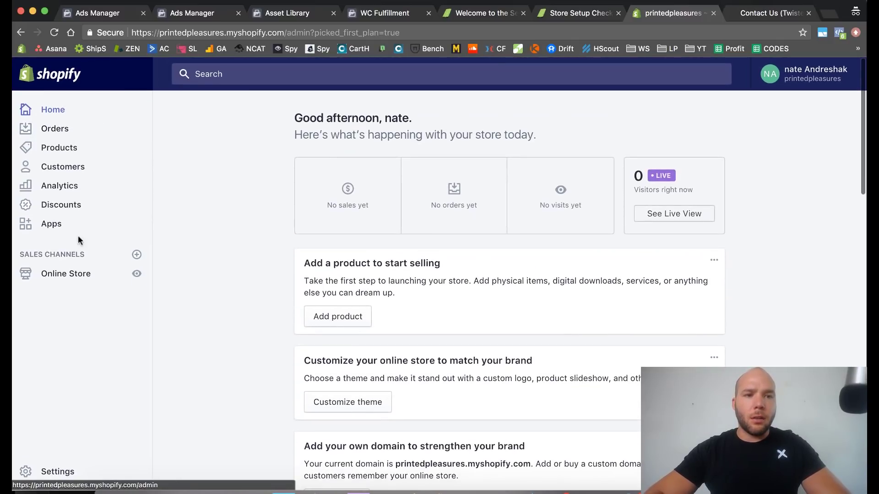
click(137, 274)
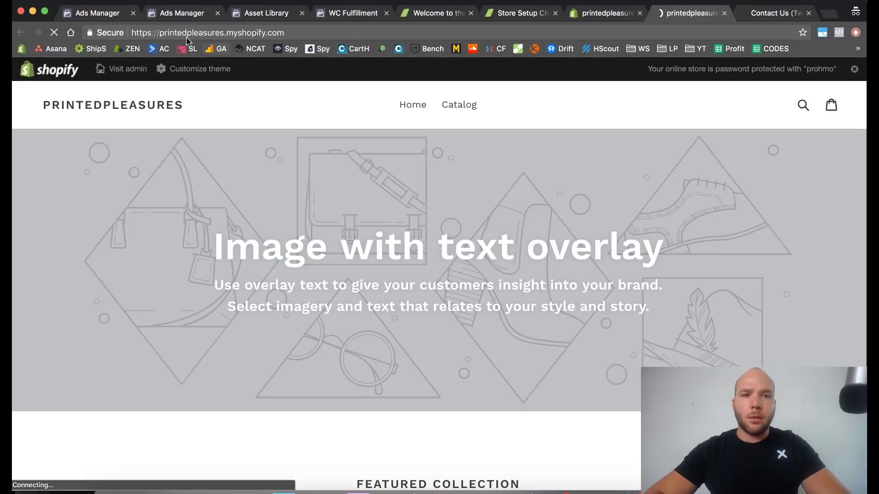
drag(164, 32, 301, 31)
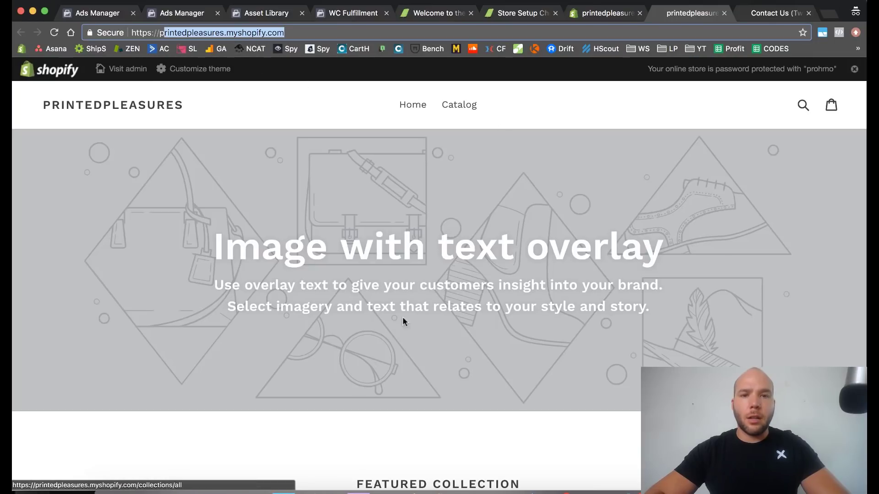
scroll(484, 270, down, 15)
scroll(484, 270, up, 8)
scroll(484, 270, up, 5)
click(347, 33)
key(super+c)
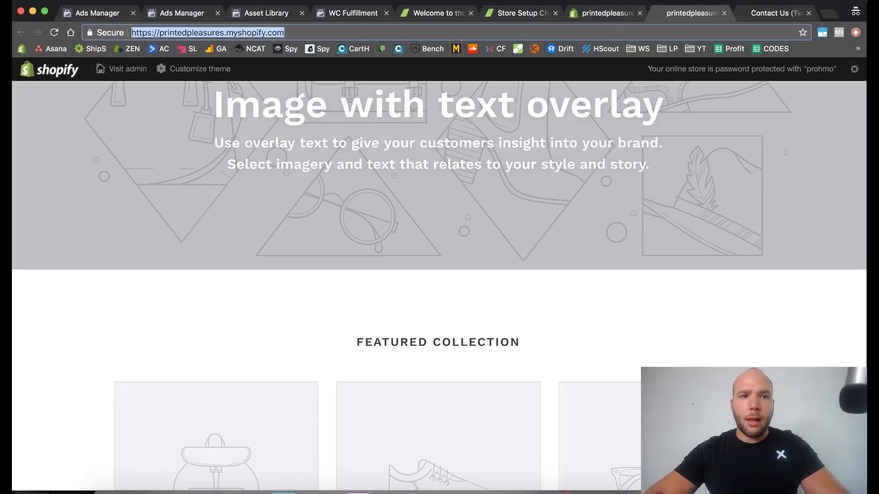
Load the copied storefront address in a private window, close it, and launch Safari.
click(87, 0)
click(118, 31)
key(super+v)
key(Return)
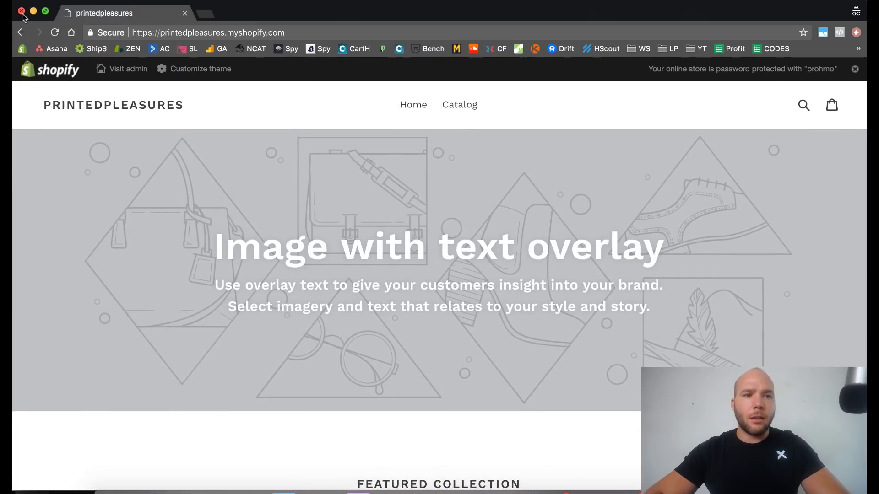
click(21, 11)
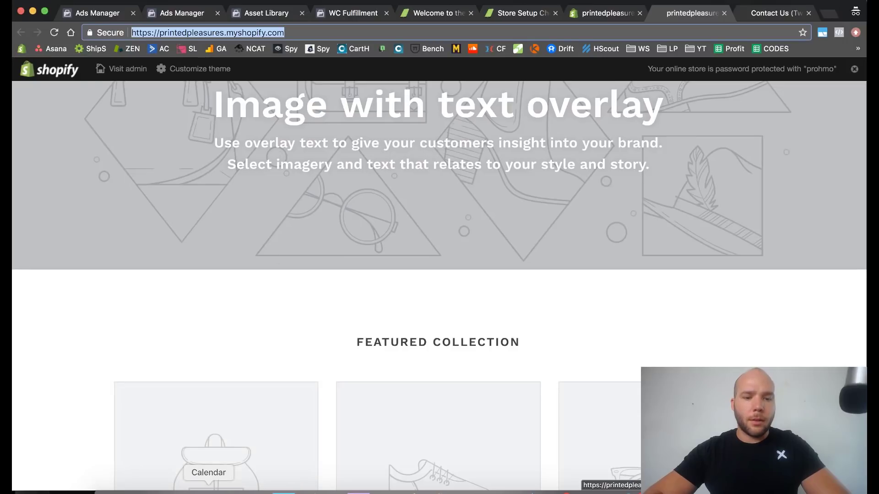
click(183, 492)
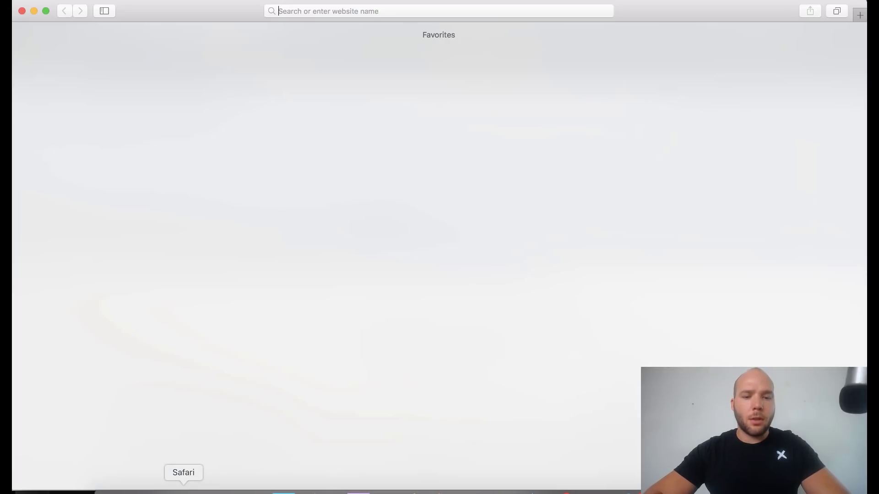
Load printedpleasures.myshopify.com in Safari and review its COMING SOON password page.
text(https://printedpleasures.myshopify.com/)
key(Return)
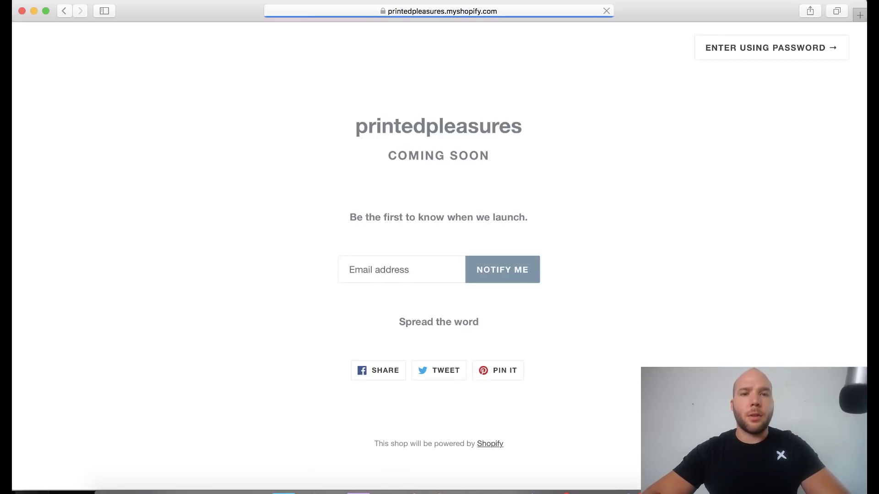
drag(387, 156, 397, 154)
drag(537, 156, 536, 156)
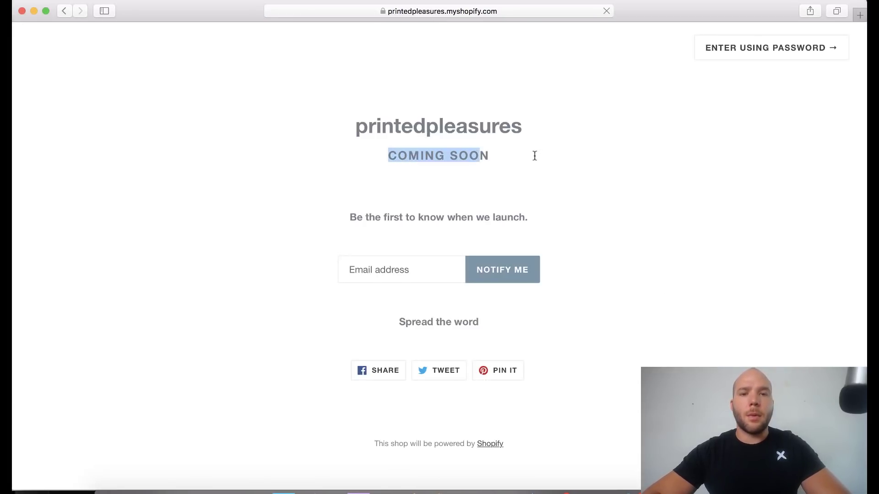
click(499, 150)
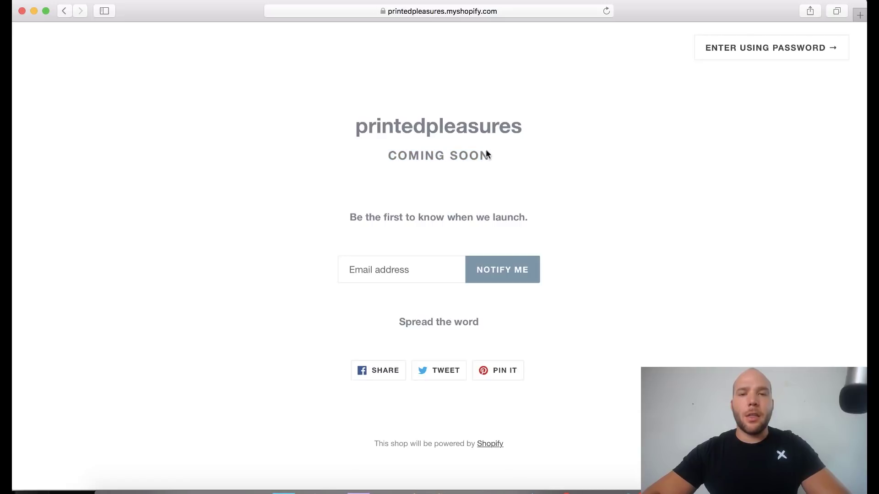
drag(553, 128, 553, 168)
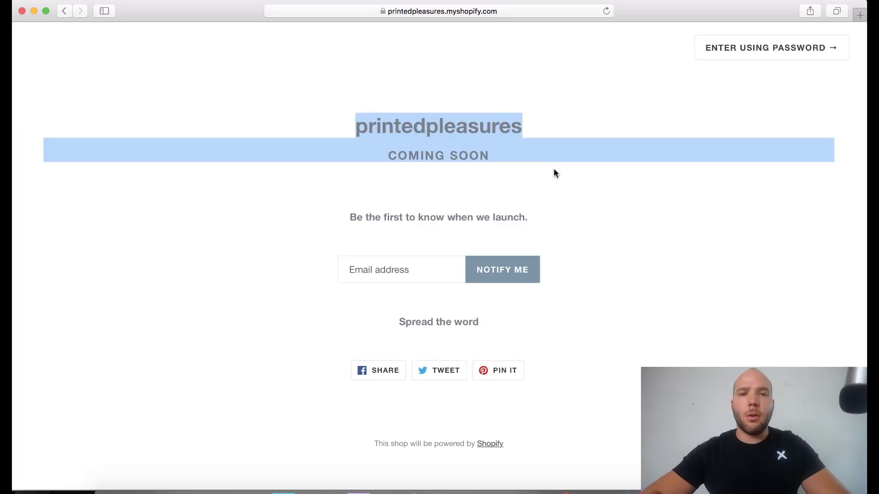
click(546, 160)
drag(347, 217, 539, 218)
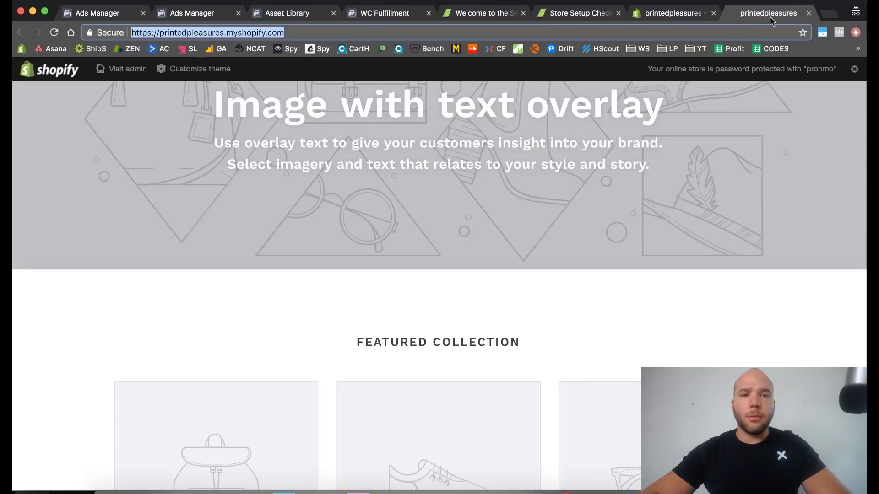
Close the extra storefront tab and go to Settings > General in the admin.
click(659, 12)
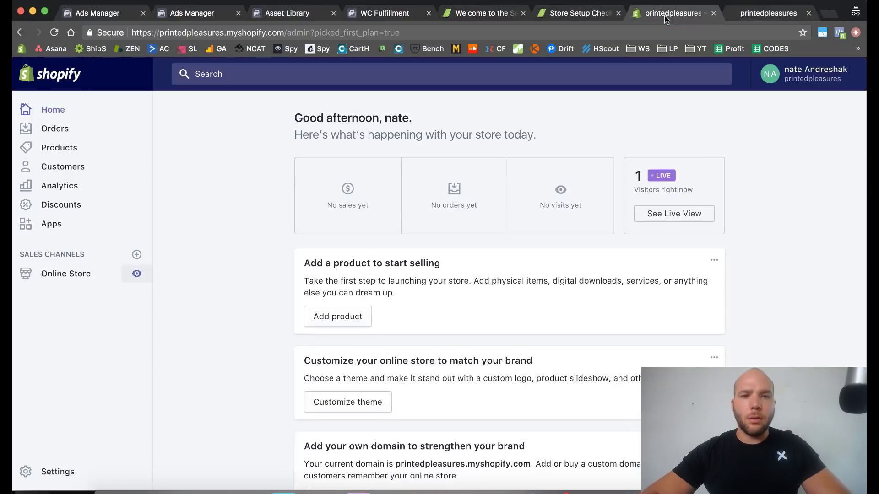
click(783, 16)
click(808, 13)
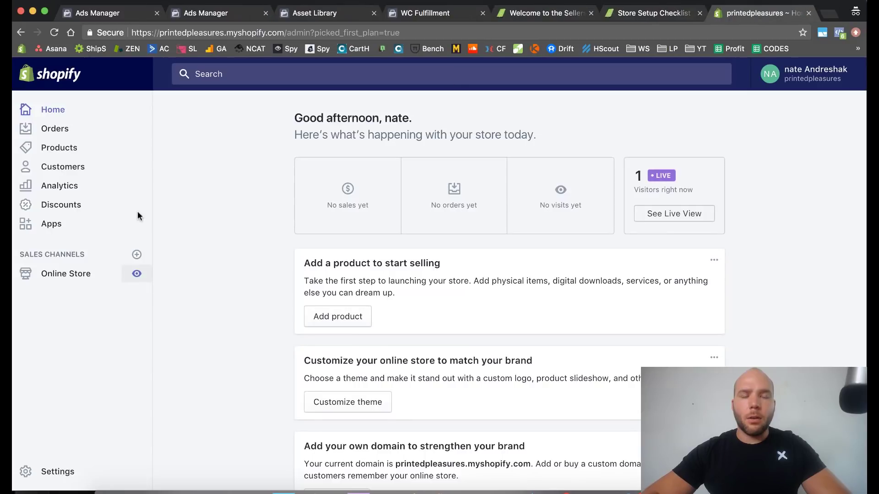
scroll(73, 453, down, 4)
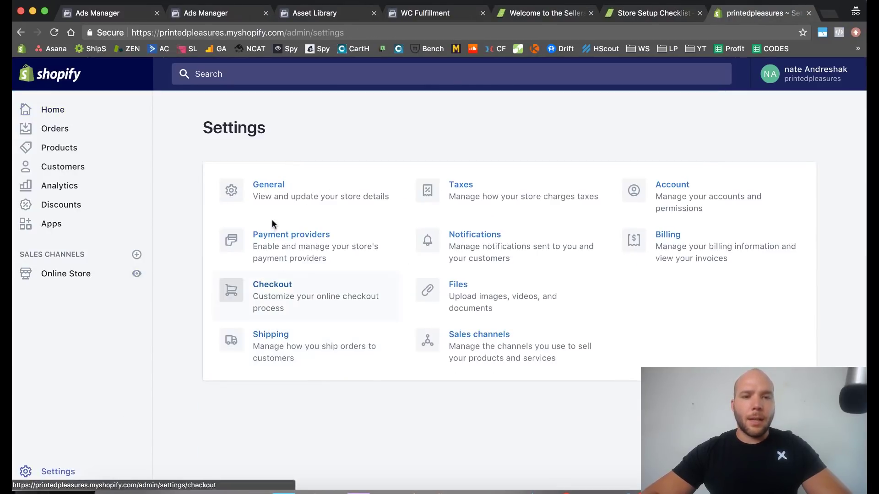
click(268, 186)
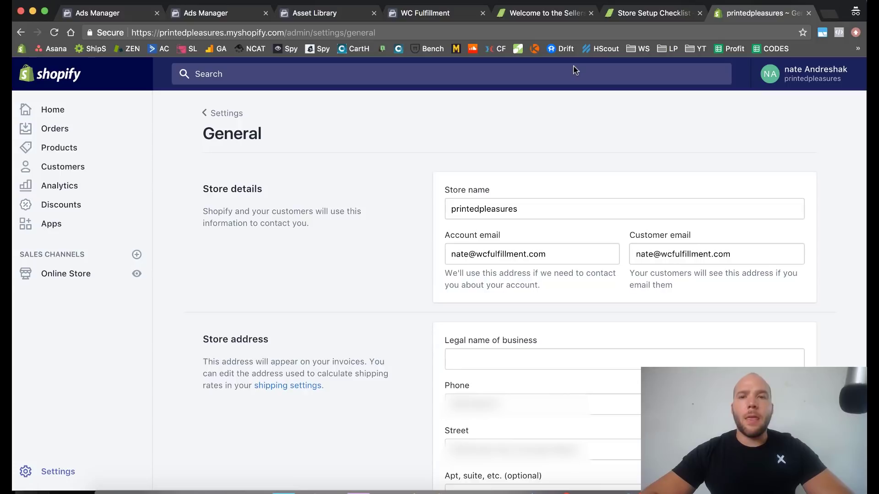
click(633, 14)
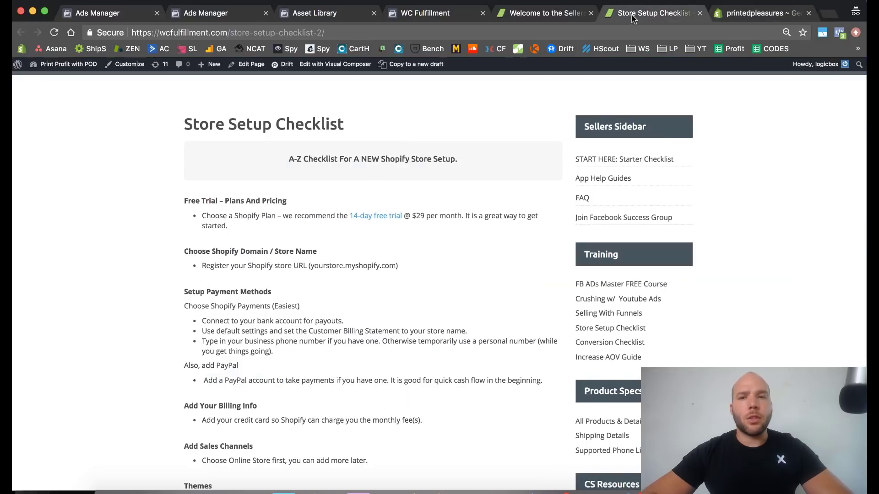
drag(186, 131, 353, 126)
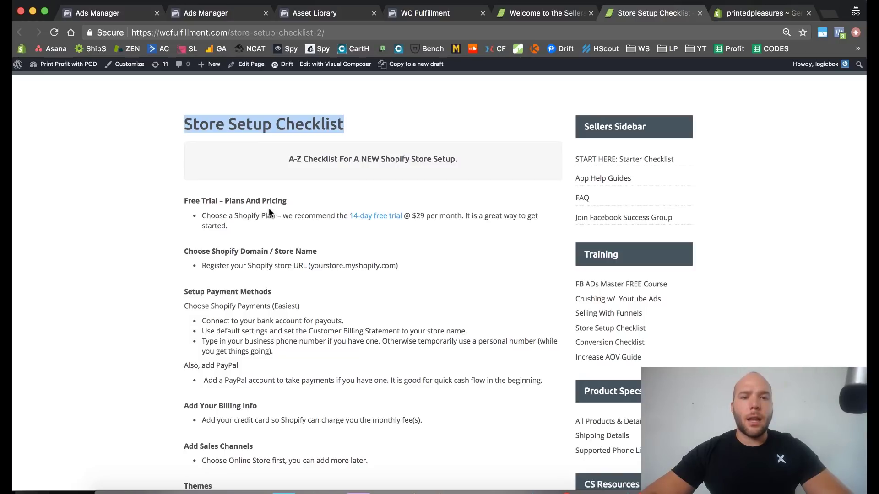
scroll(224, 211, down, 15)
scroll(224, 213, down, 20)
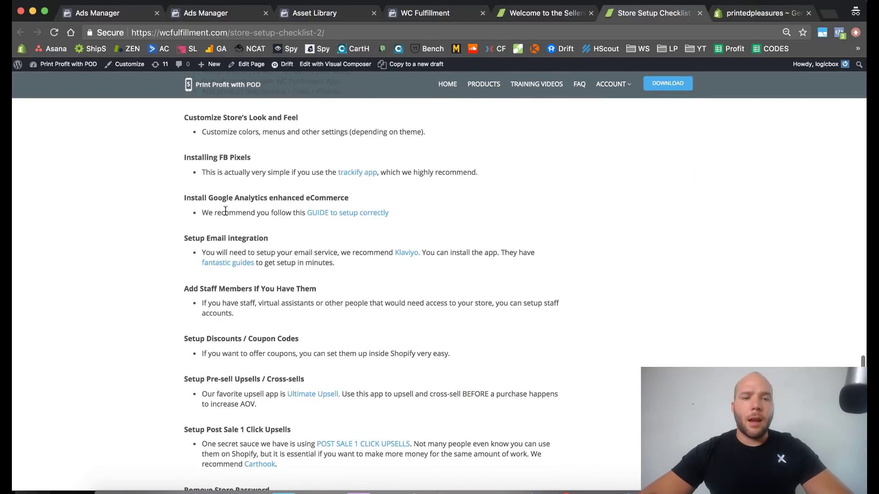
scroll(226, 211, down, 1)
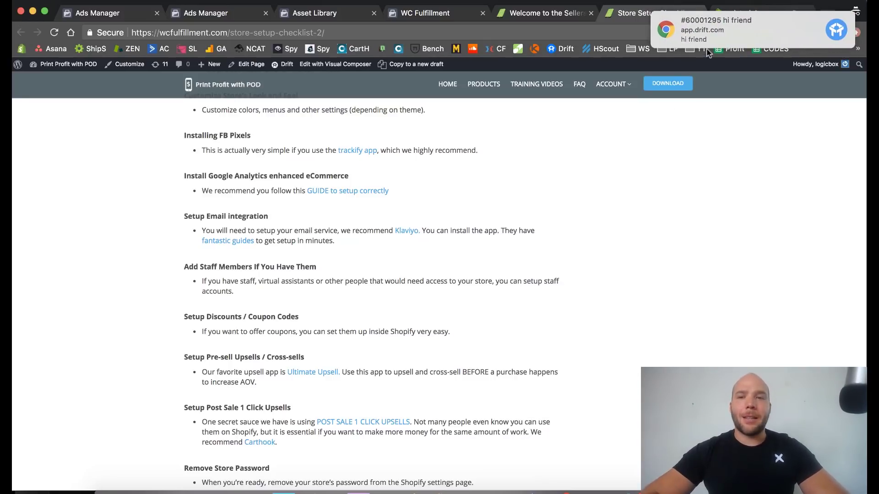
key(ctrl+Tab)
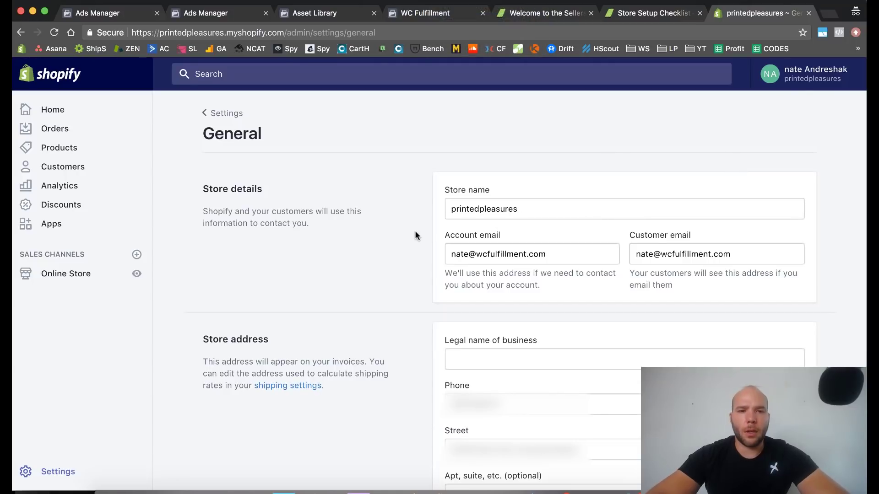
Capitalise the store name so it reads 'Printed Pleasures'.
click(453, 209)
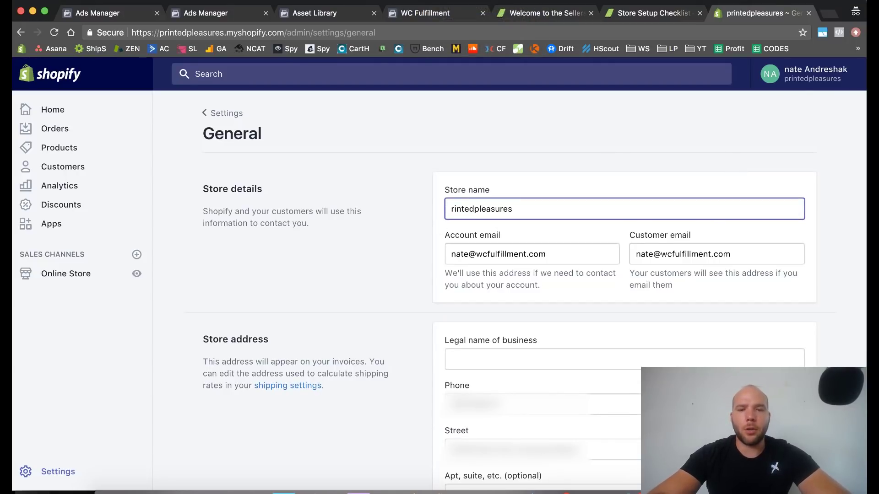
key(BackSpace)
text(P)
click(480, 209)
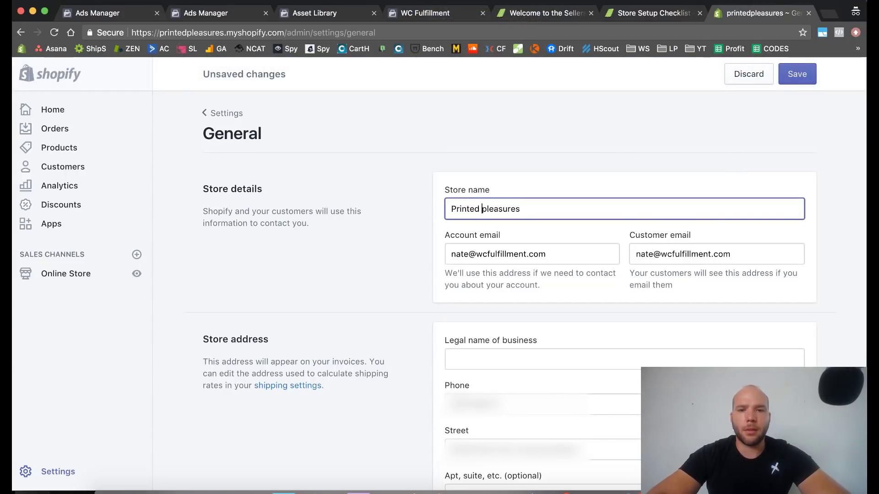
key(Delete)
text(P)
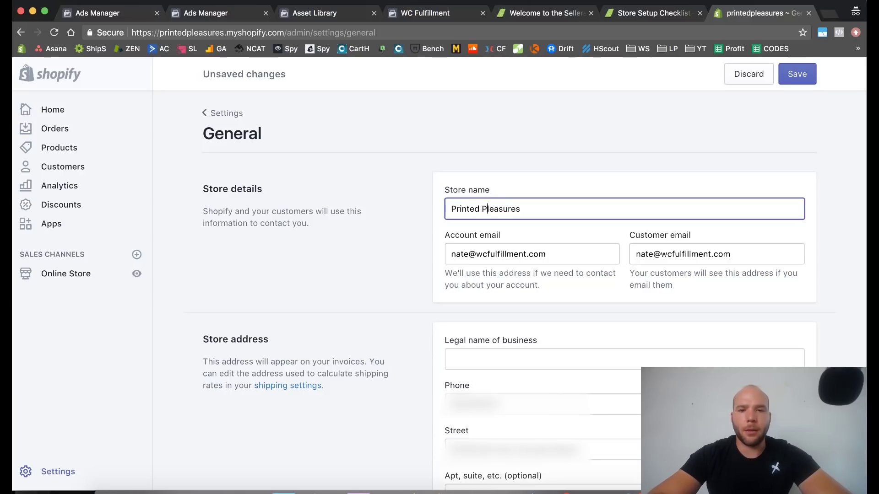
Enter Logicbox LLC as the legal name of business.
click(503, 356)
scroll(521, 326, down, 1)
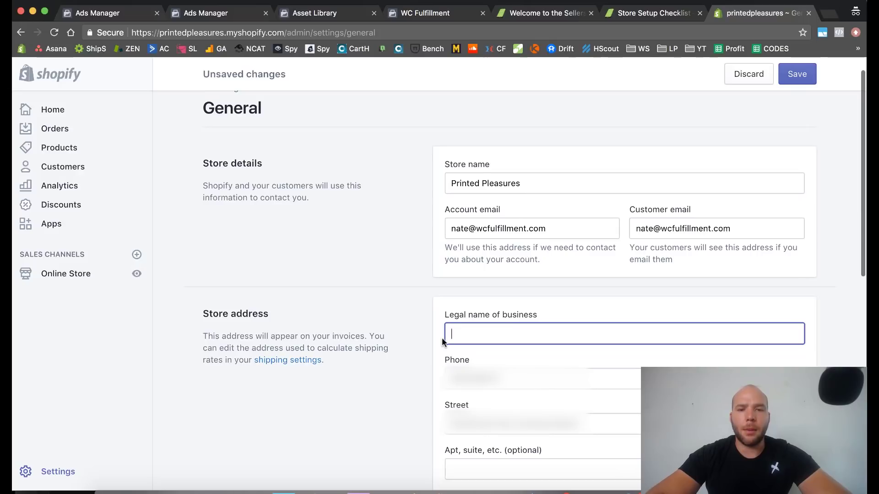
scroll(435, 342, down, 1)
text(Lof)
text(i)
key(BackSpace)
key(BackSpace)
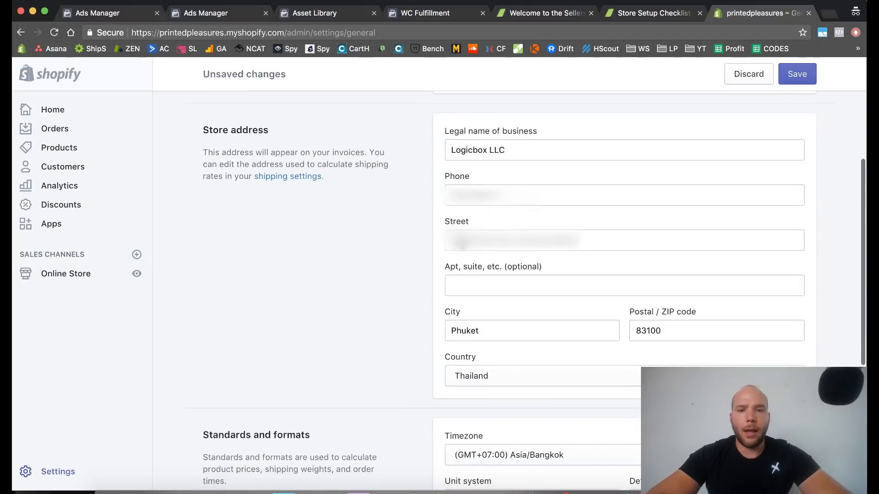
Autofill the Wyoming, United States address and set timezone to Central Time (US & Canada).
click(510, 150)
click(504, 164)
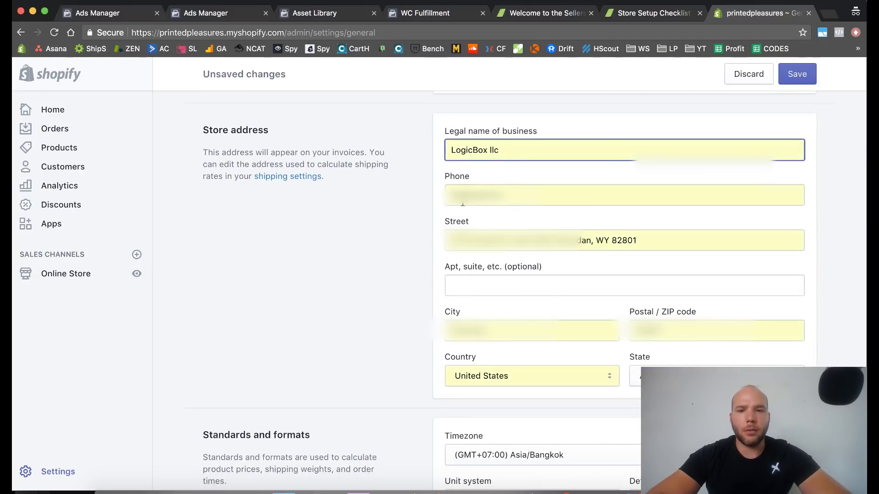
scroll(482, 252, down, 5)
click(527, 228)
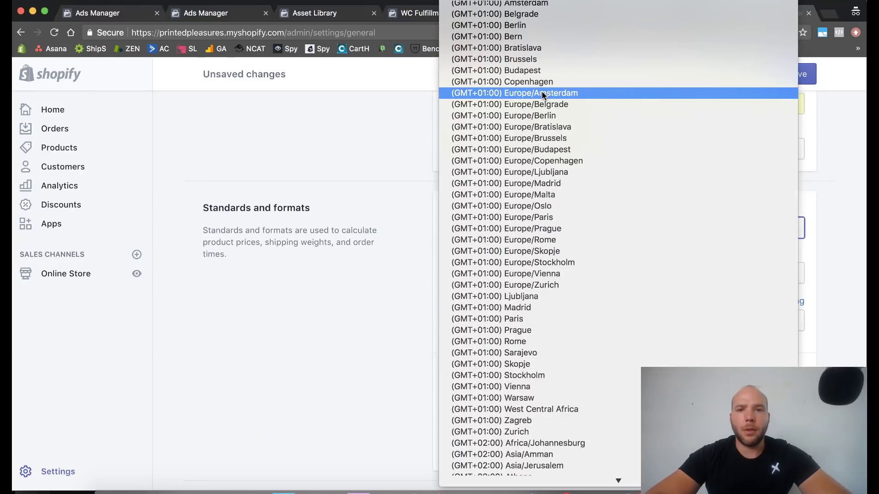
scroll(542, 91, up, 20)
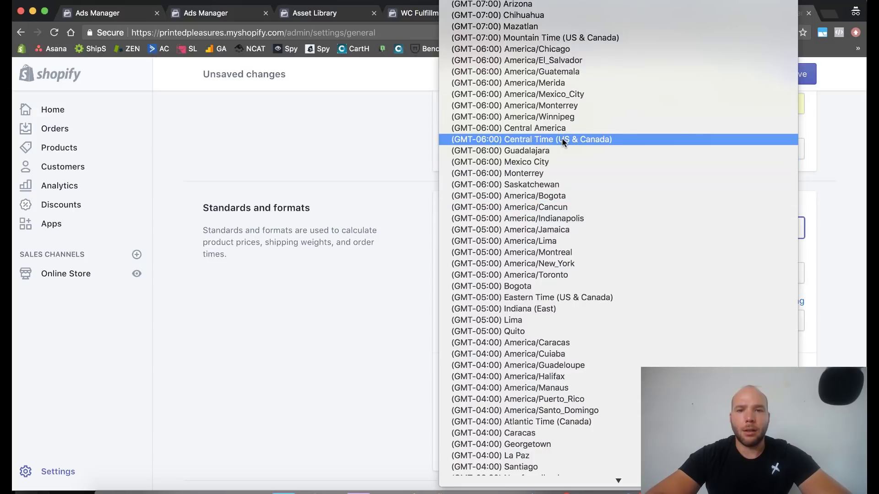
click(561, 138)
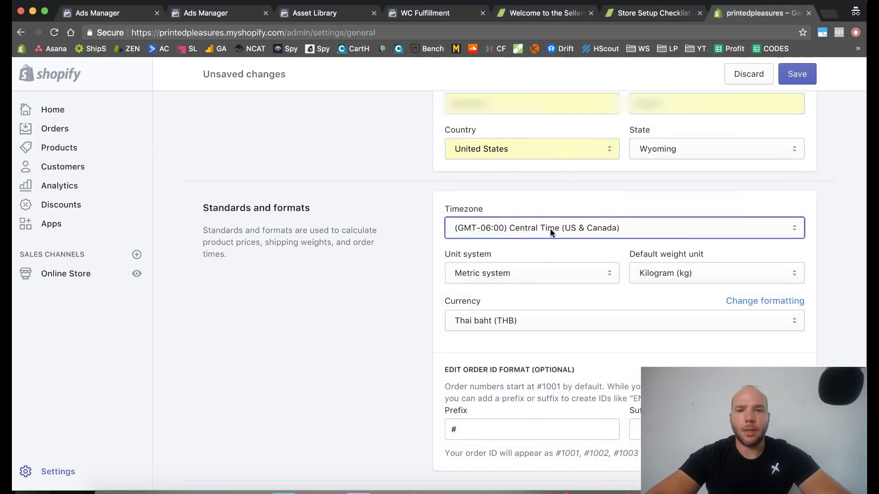
Set the unit system to Imperial and the currency to United States Dollars (USD).
click(490, 279)
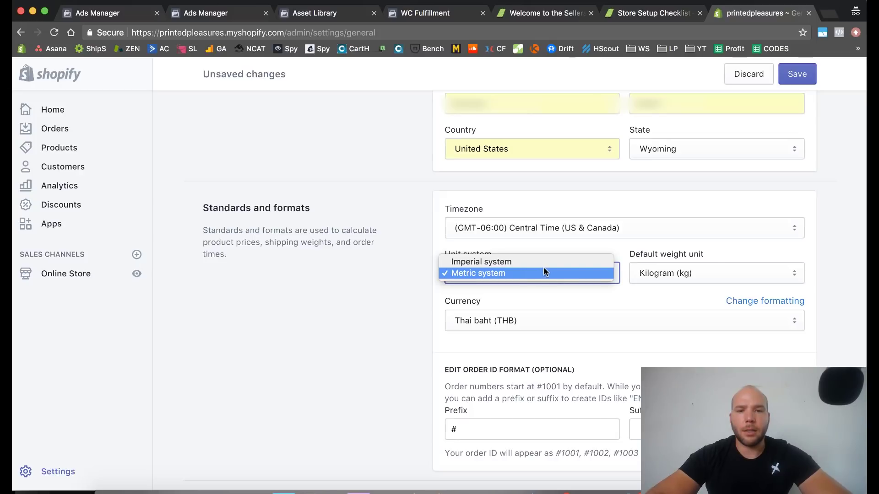
click(592, 271)
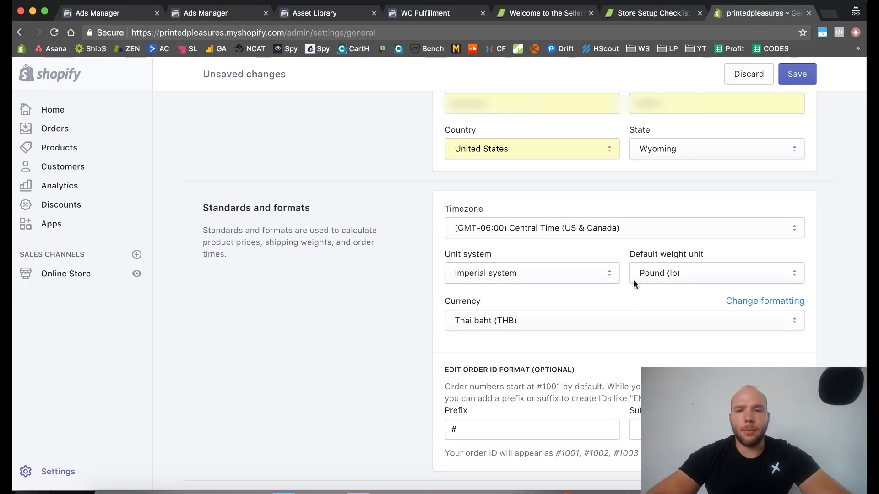
click(512, 323)
scroll(536, 222, up, 10)
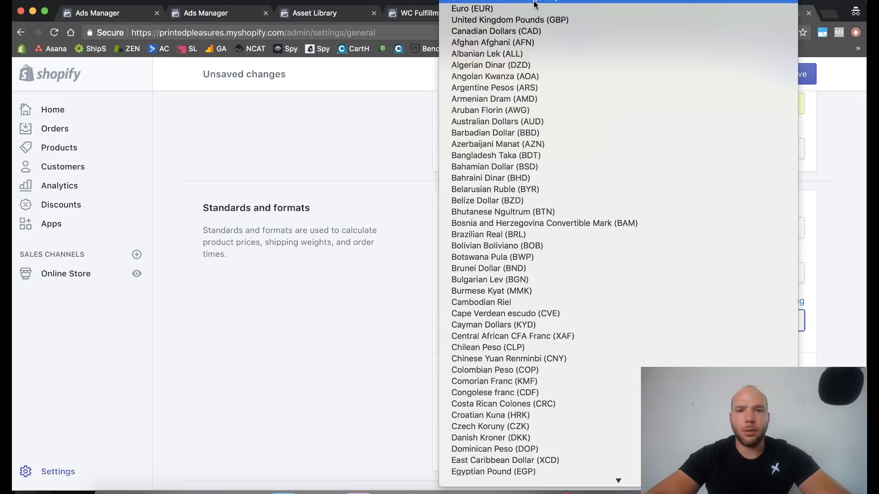
click(533, 7)
click(422, 289)
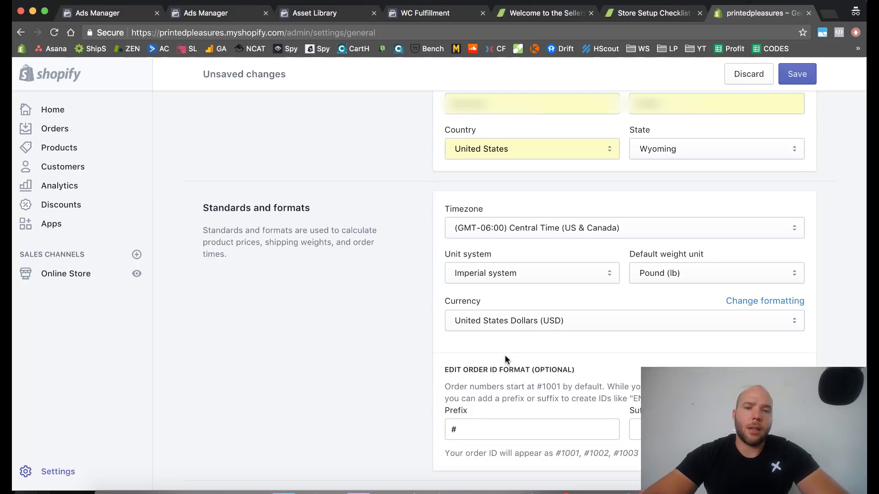
Scroll down to review the default order number 1001.
scroll(510, 348, down, 1)
click(534, 407)
drag(540, 356, 562, 358)
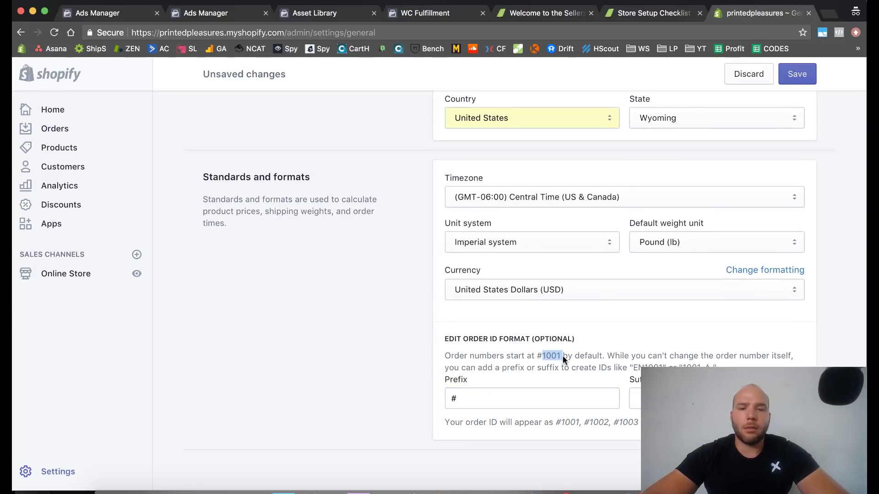
click(368, 388)
scroll(368, 387, down, 1)
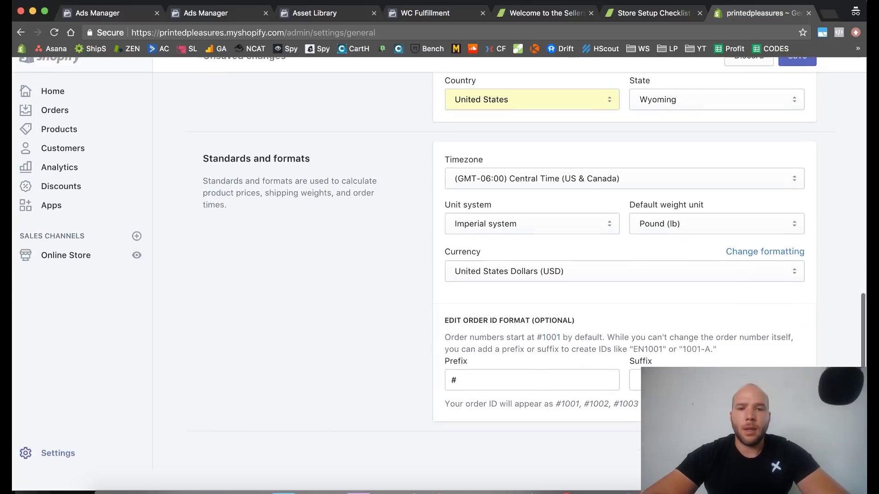
Save the general settings and move on to the Taxes settings.
key(super+s)
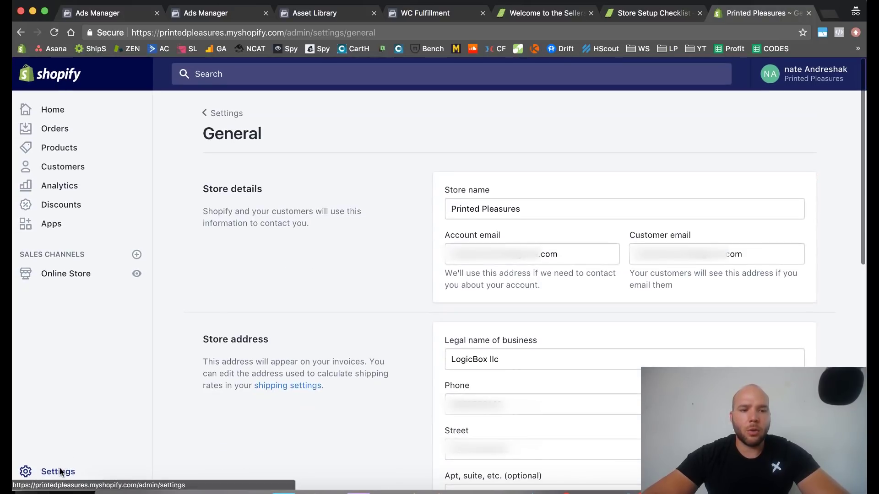
click(227, 113)
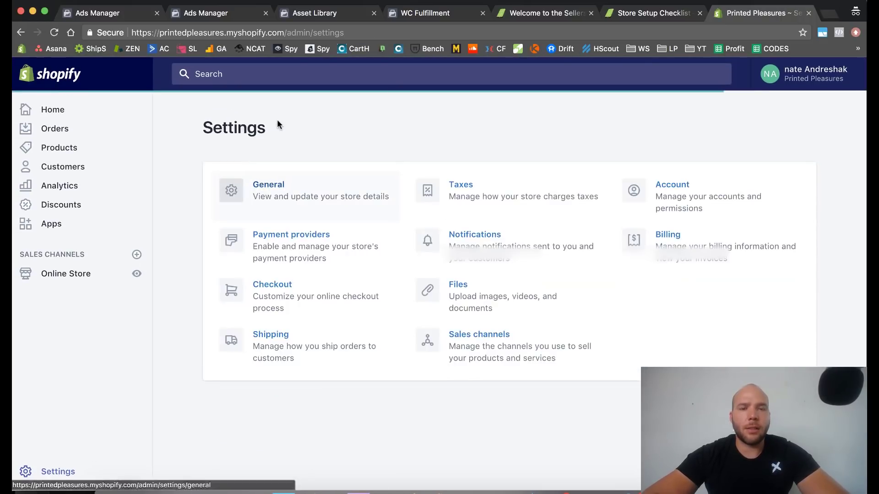
click(448, 198)
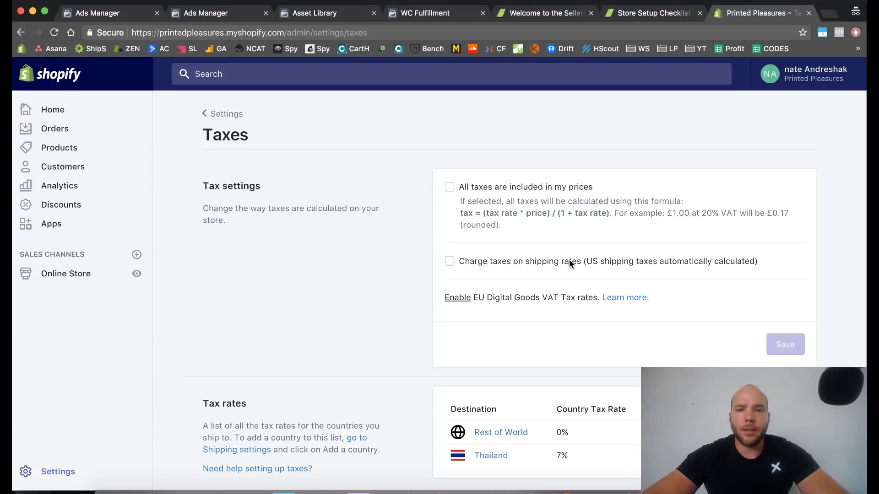
Turn on 'Charge taxes on shipping rates' and save the tax settings.
scroll(458, 262, down, 1)
click(449, 242)
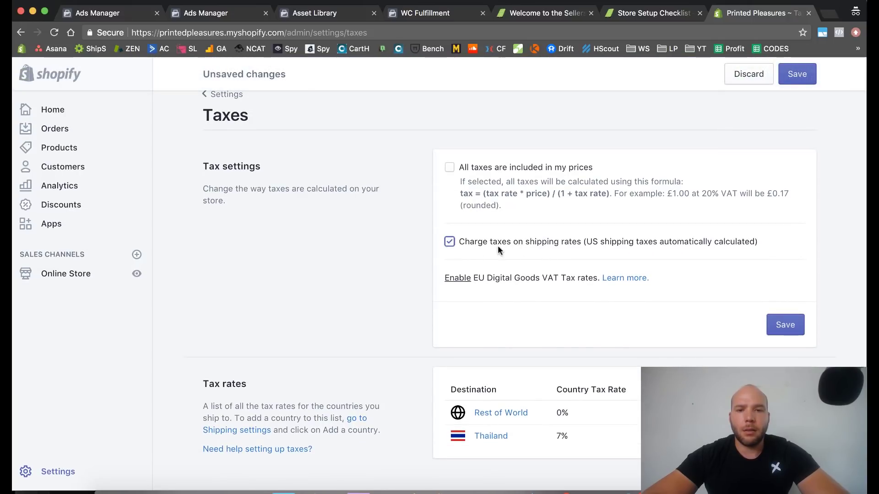
scroll(493, 391, down, 2)
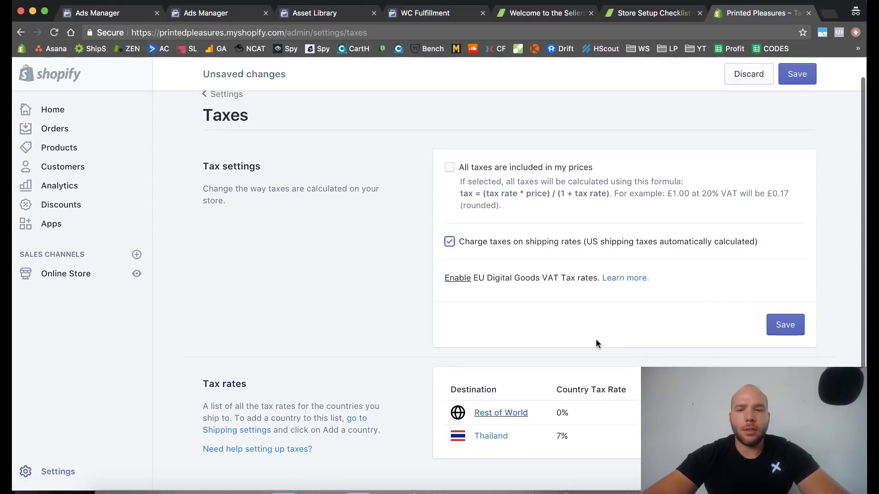
click(781, 326)
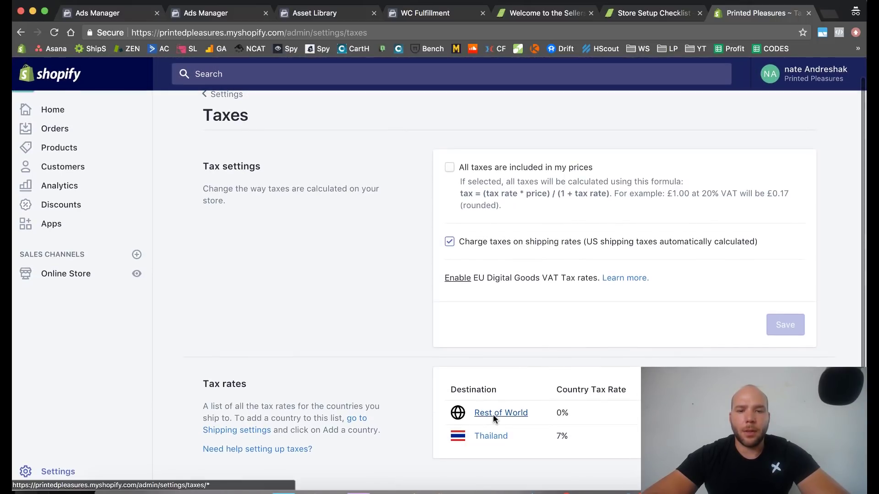
click(493, 414)
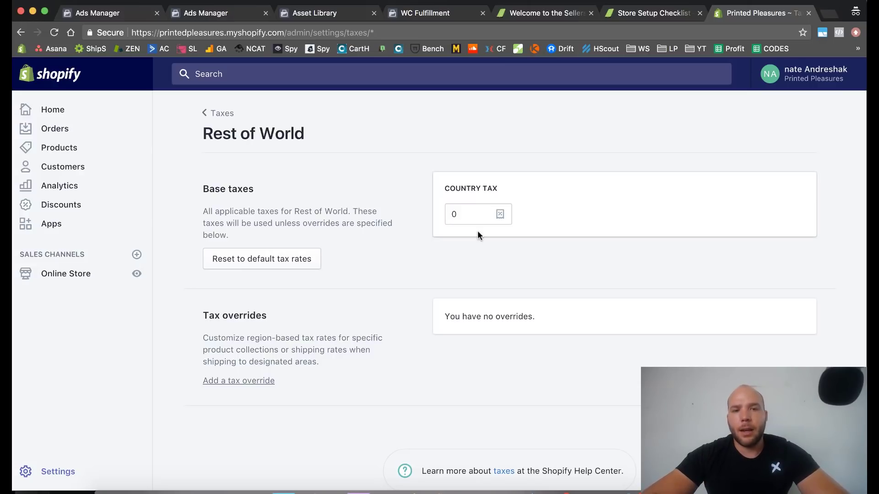
click(473, 216)
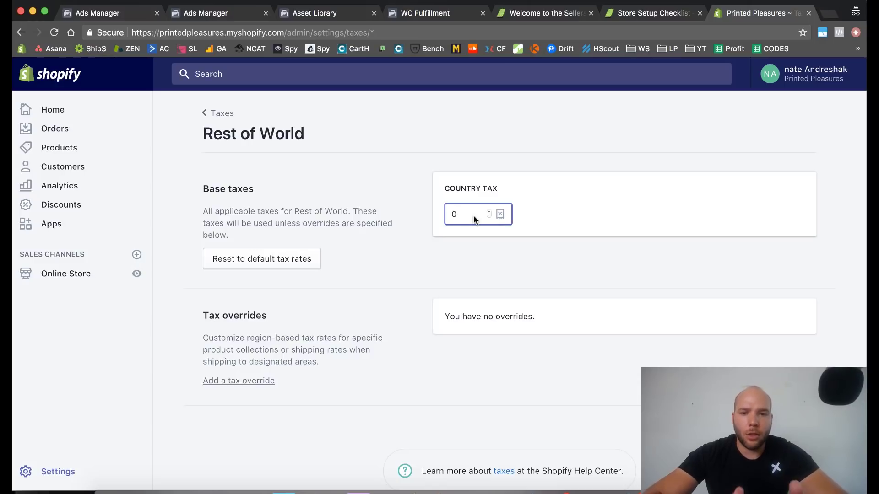
drag(445, 189, 499, 190)
click(465, 218)
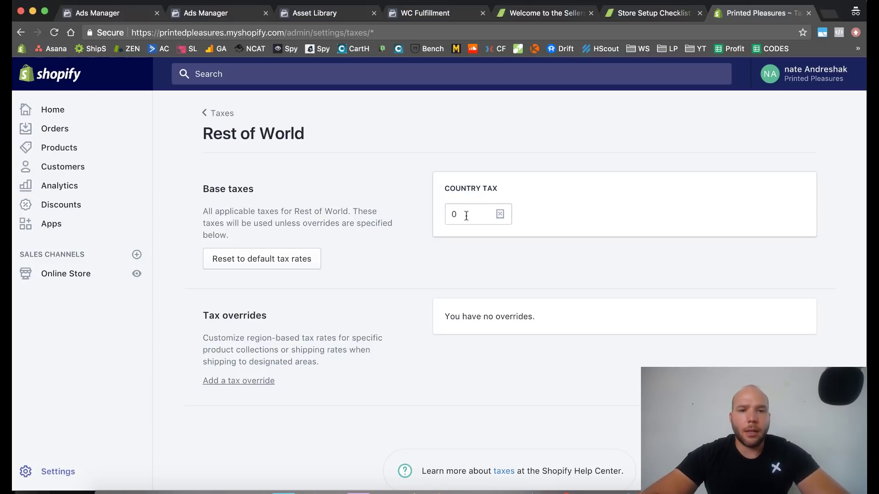
scroll(477, 339, down, 1)
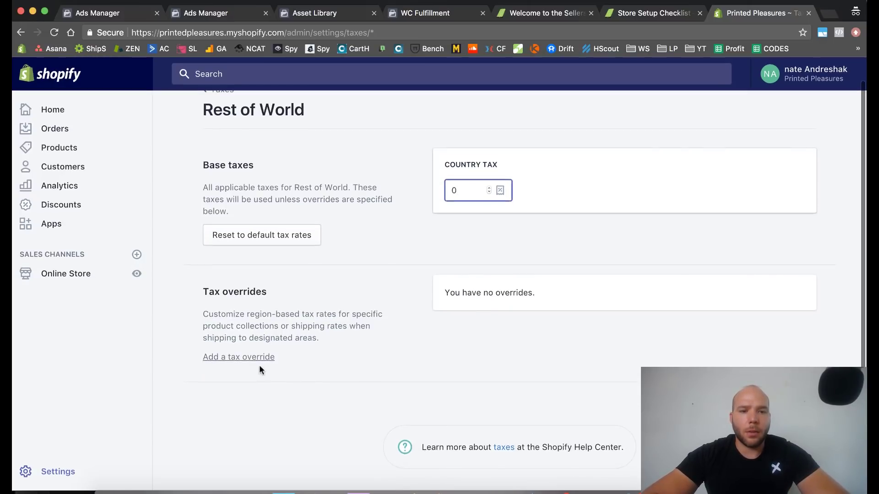
scroll(380, 357, up, 1)
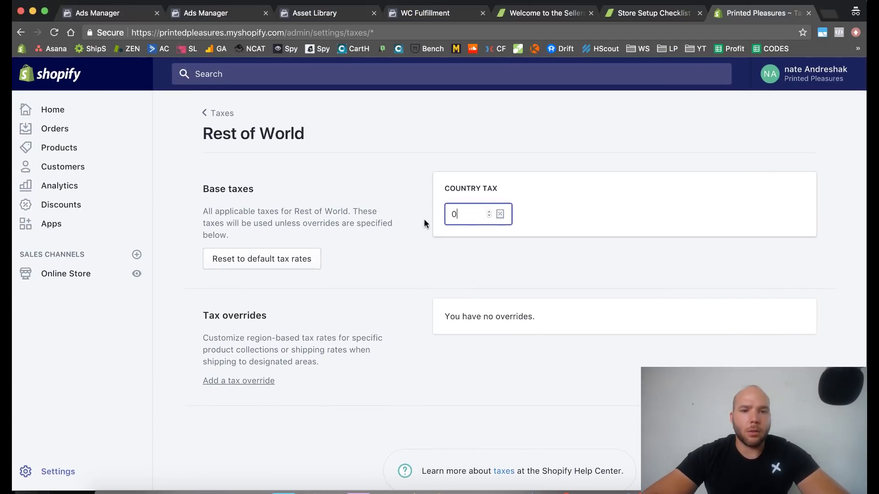
click(221, 115)
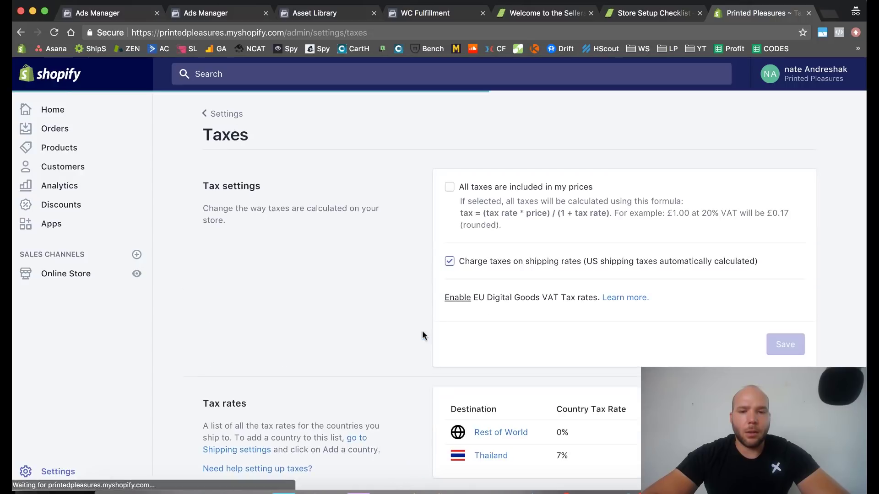
Check the Thailand tax rate, then open Shipping settings and highlight the shipping origin address.
click(491, 436)
click(223, 113)
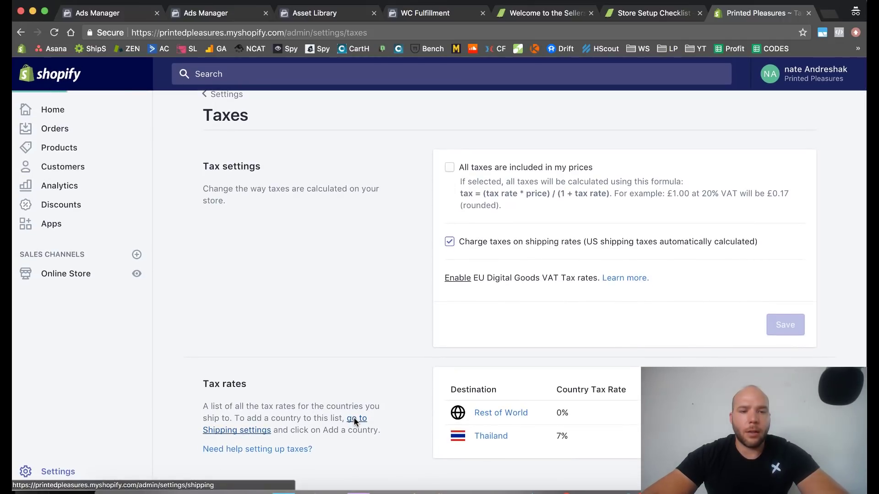
click(355, 420)
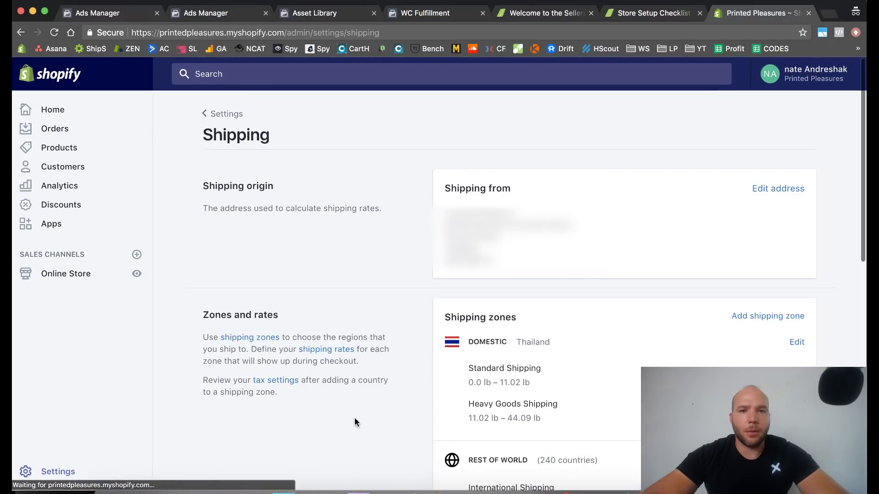
scroll(458, 329, down, 2)
scroll(369, 196, up, 2)
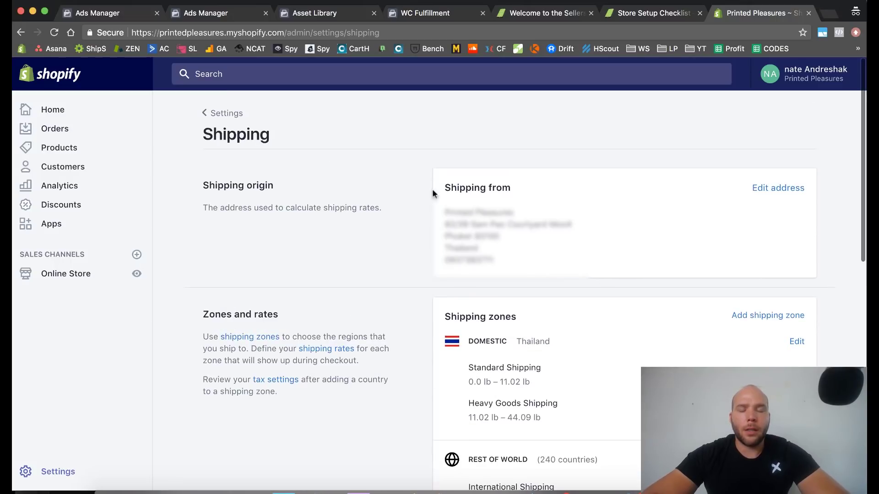
drag(514, 188, 516, 259)
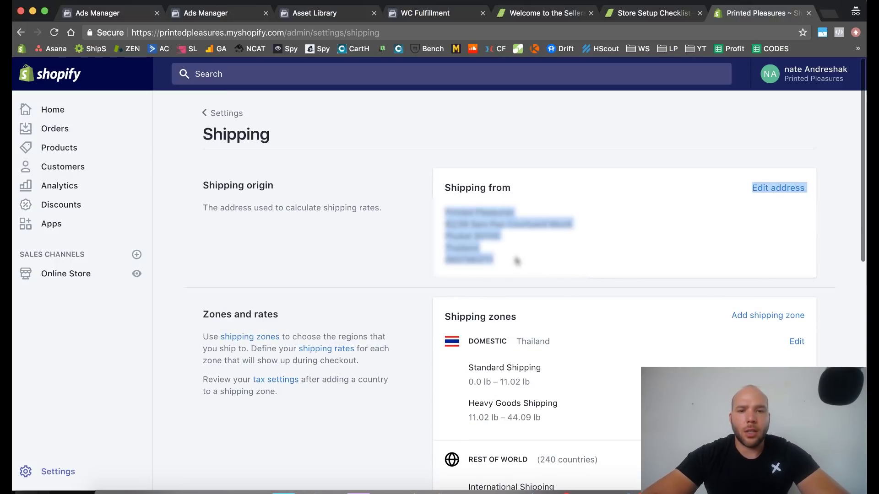
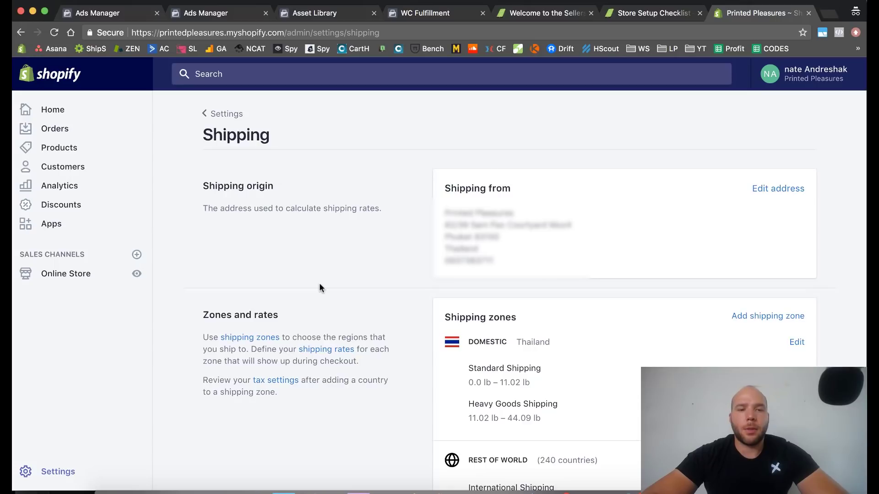
Scroll the Shipping settings to view the origin and the Thailand and Rest of World zones.
scroll(320, 287, down, 5)
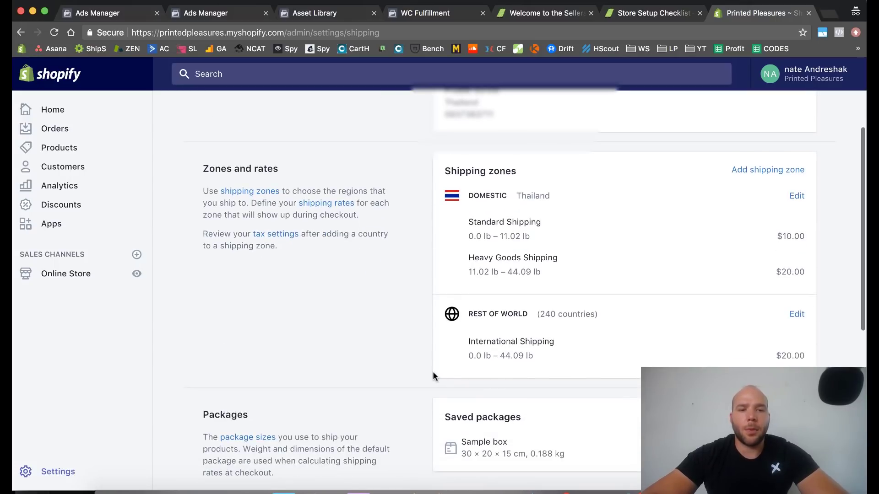
scroll(433, 374, down, 7)
scroll(433, 373, up, 9)
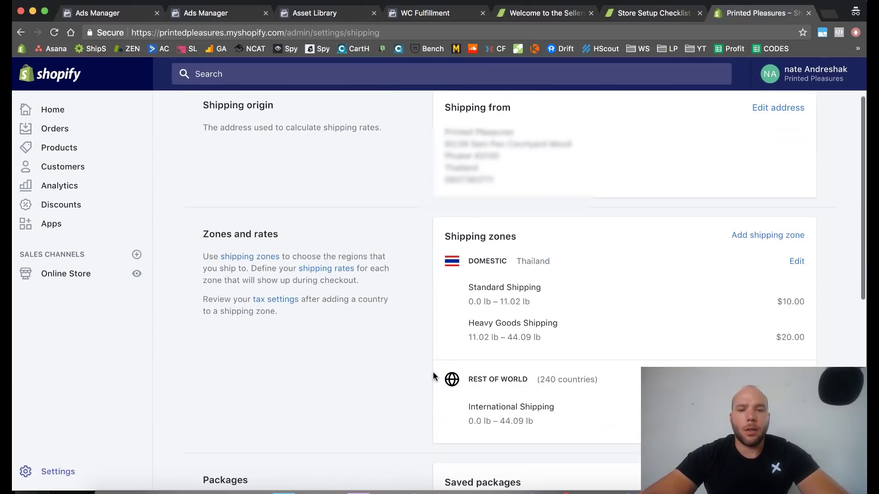
scroll(432, 372, up, 2)
click(779, 188)
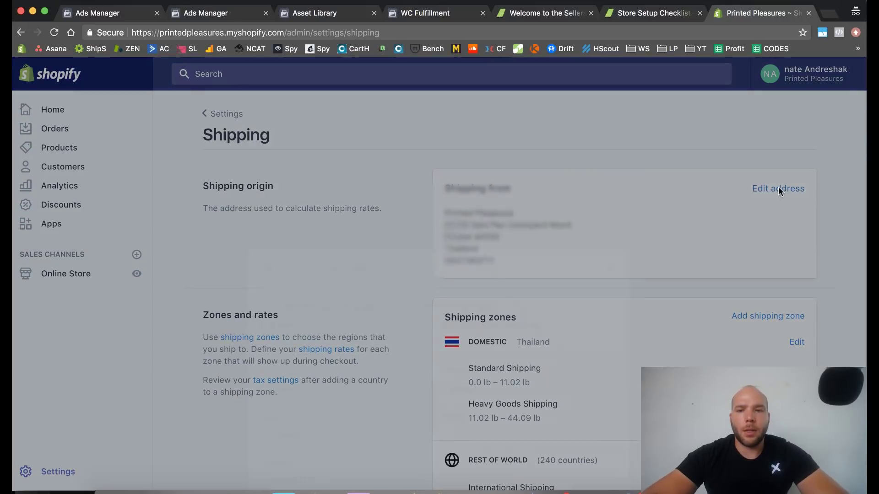
triple_click(362, 230)
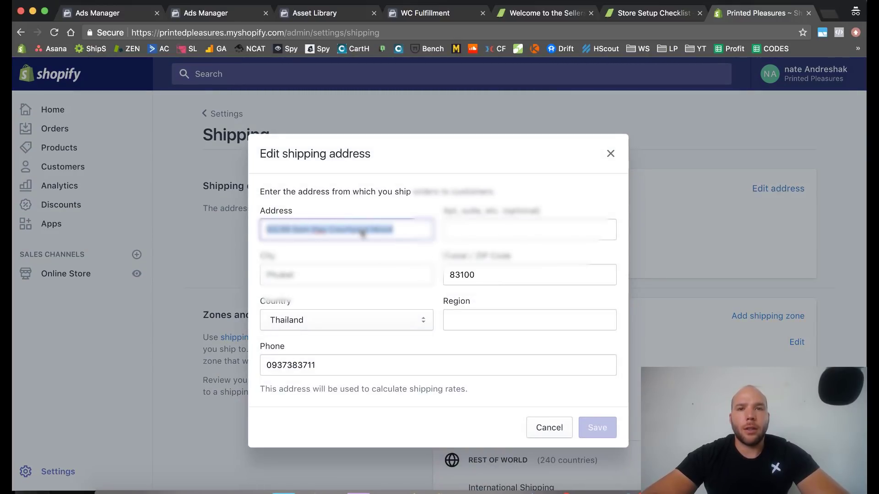
key(BackSpace)
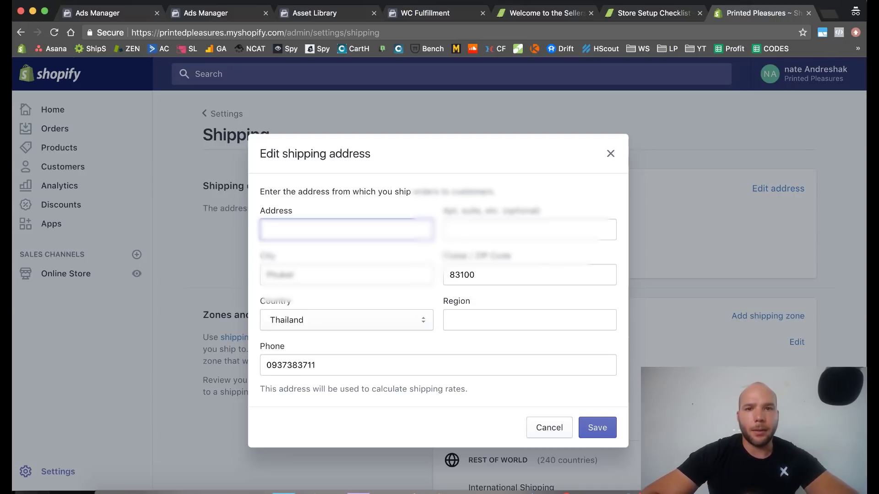
click(611, 154)
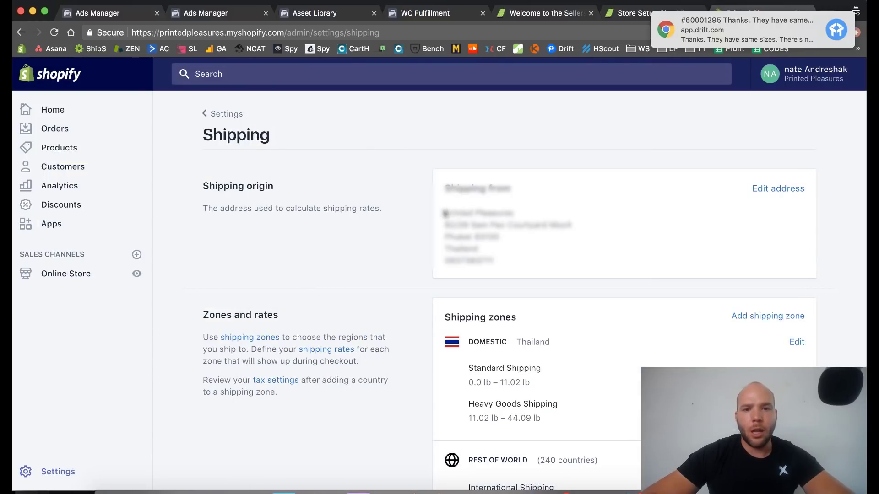
drag(445, 213, 516, 260)
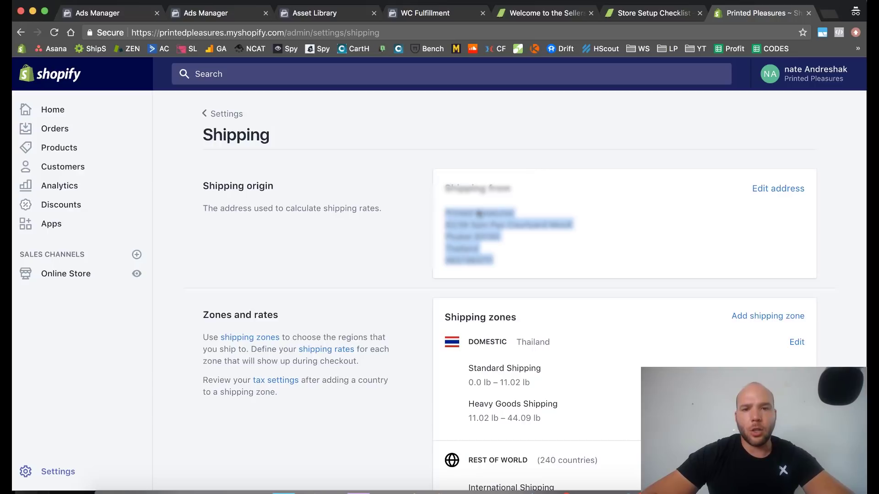
click(464, 215)
drag(446, 215, 496, 249)
click(509, 199)
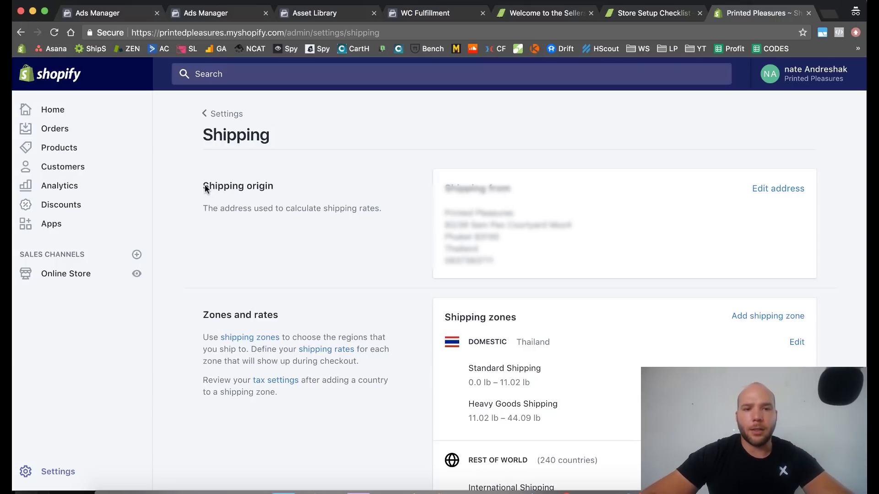
drag(205, 189, 529, 215)
click(526, 246)
drag(445, 214, 505, 244)
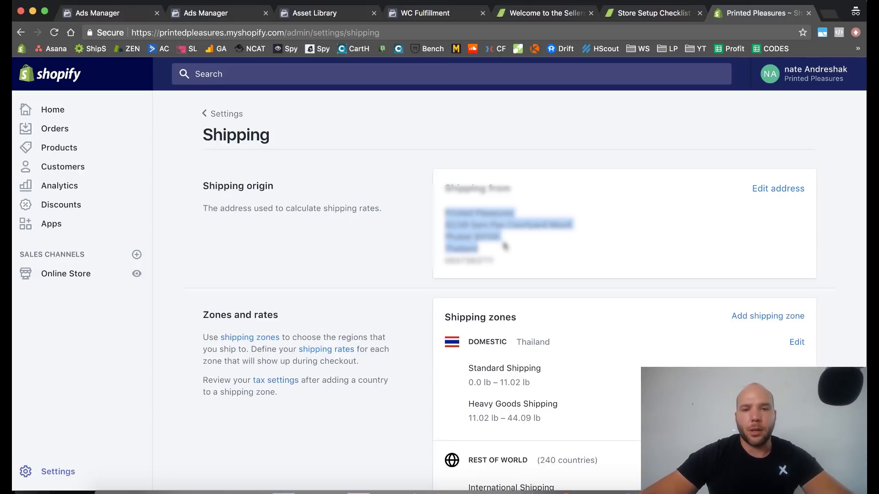
click(503, 246)
drag(446, 212, 494, 249)
click(484, 237)
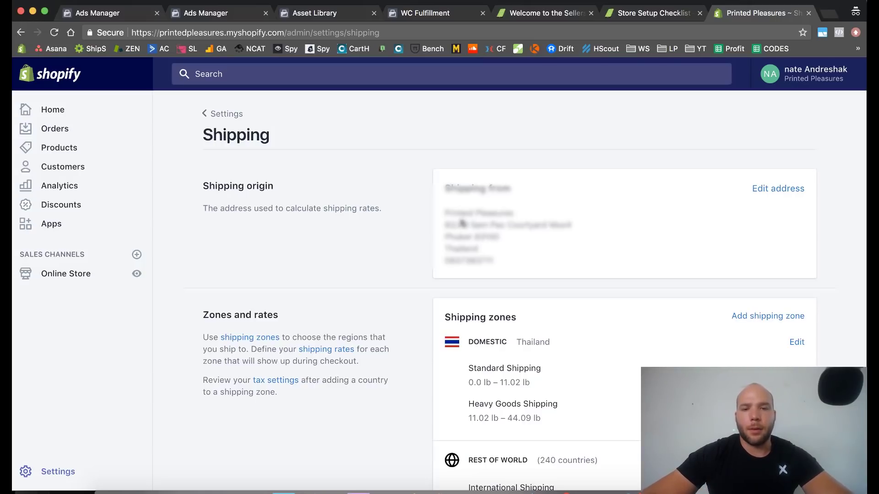
drag(445, 212, 496, 248)
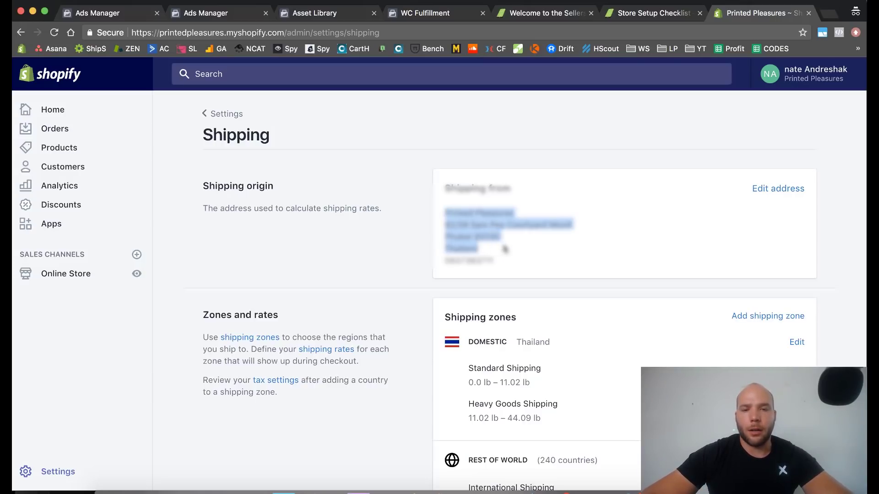
click(499, 248)
drag(445, 212, 507, 250)
scroll(507, 247, down, 3)
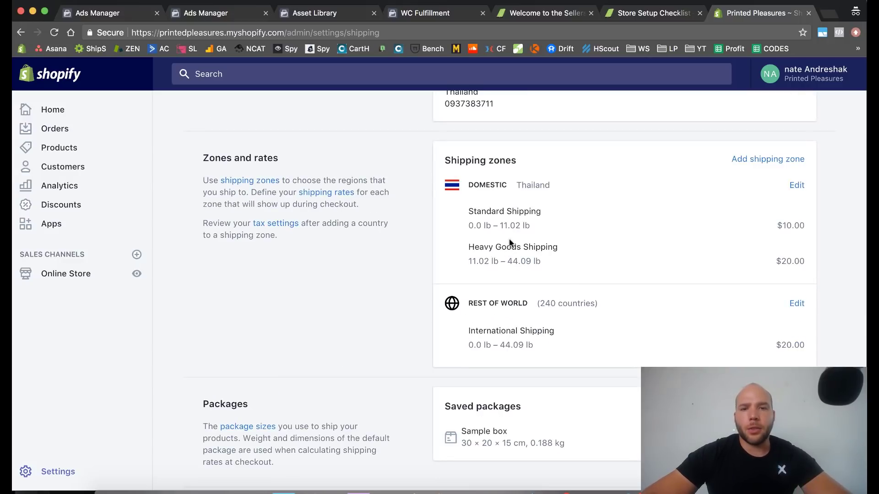
click(745, 160)
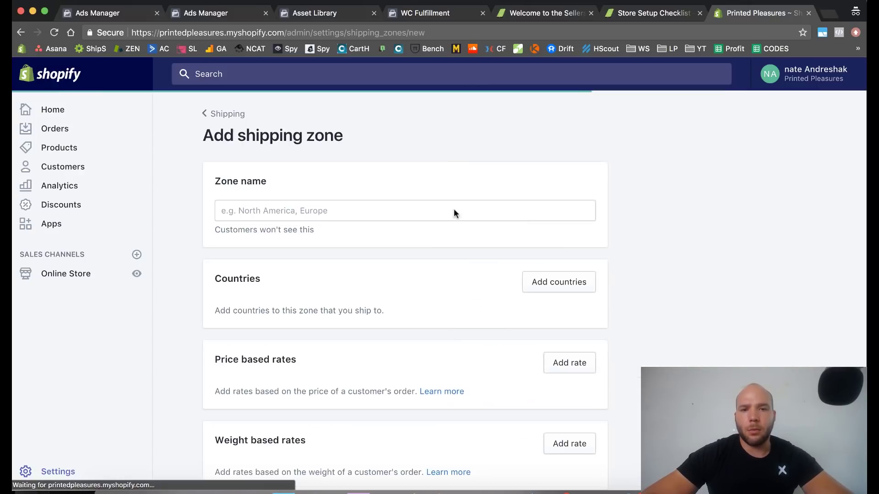
Search 'united' and add United States and United States Minor Outlying Islands to the zone.
scroll(548, 194, down, 2)
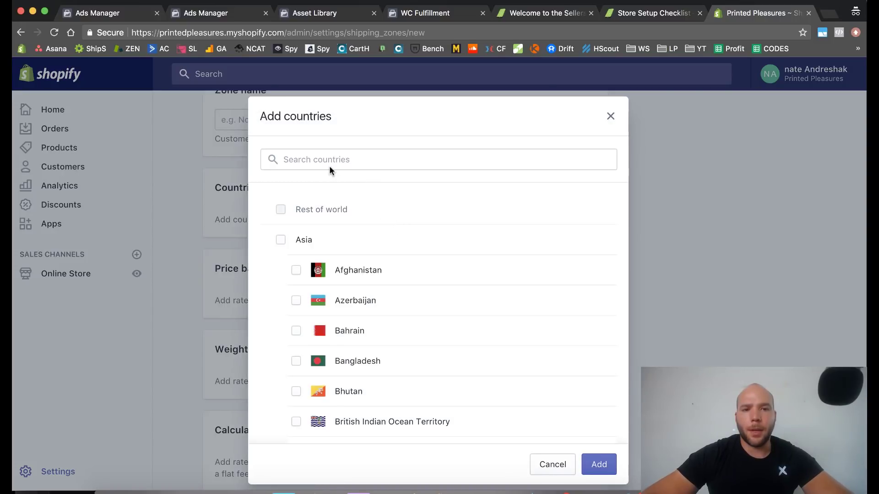
click(329, 166)
text(united)
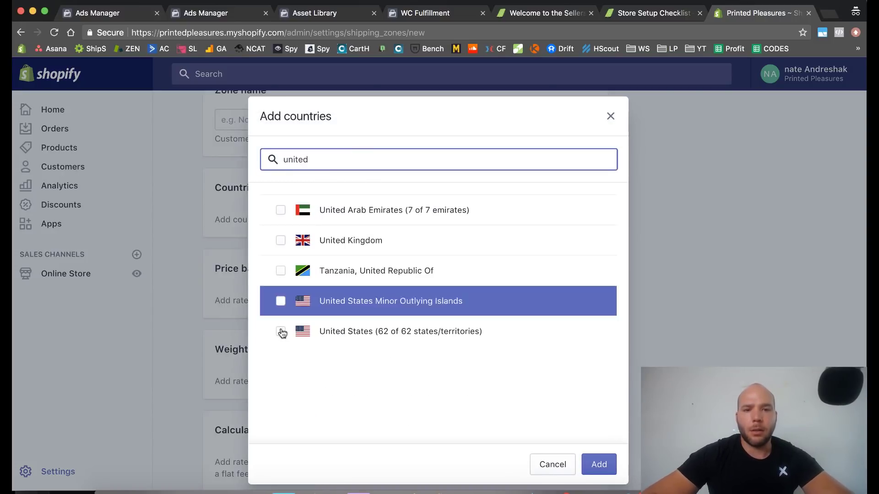
click(280, 331)
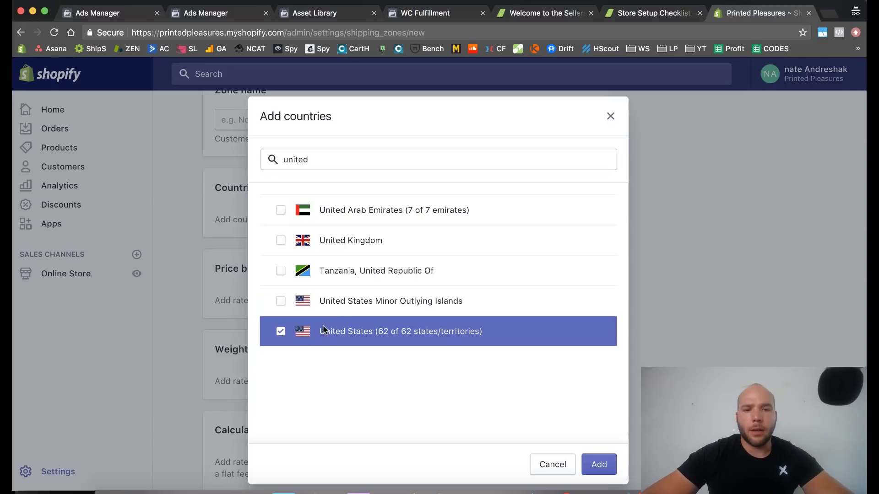
click(281, 301)
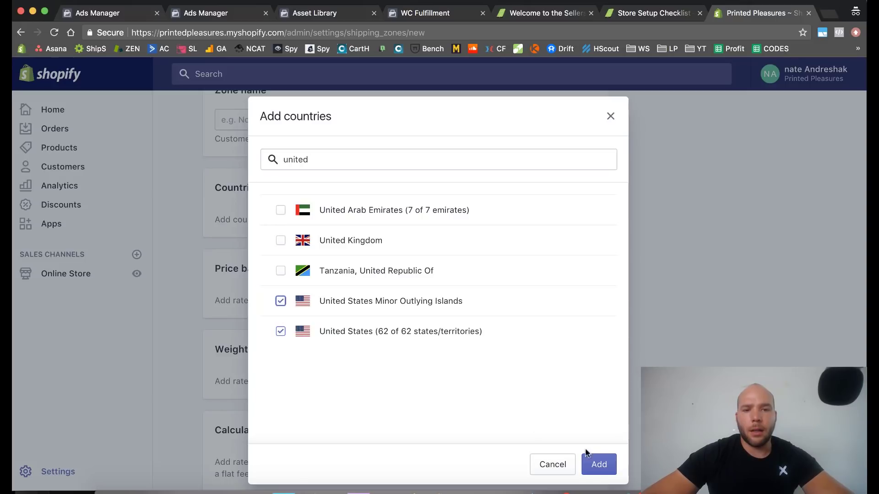
click(598, 465)
Begin a new weight-based rate for the zone.
scroll(518, 275, down, 1)
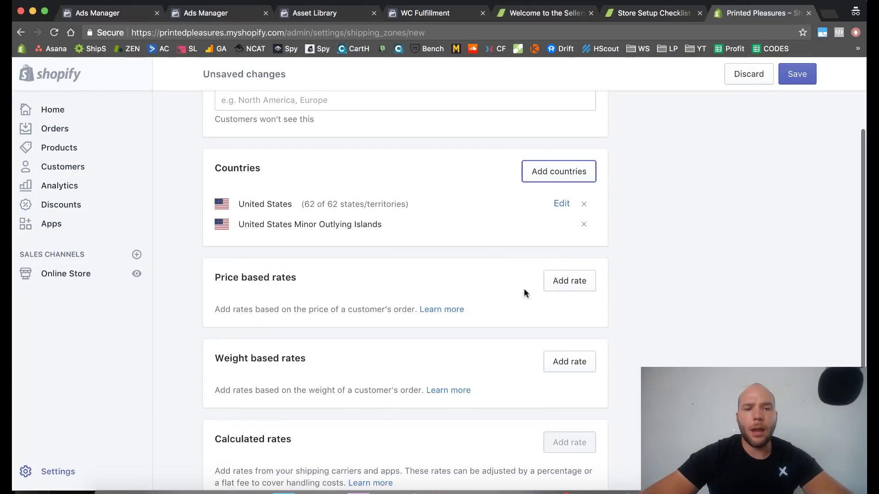
scroll(474, 341, down, 3)
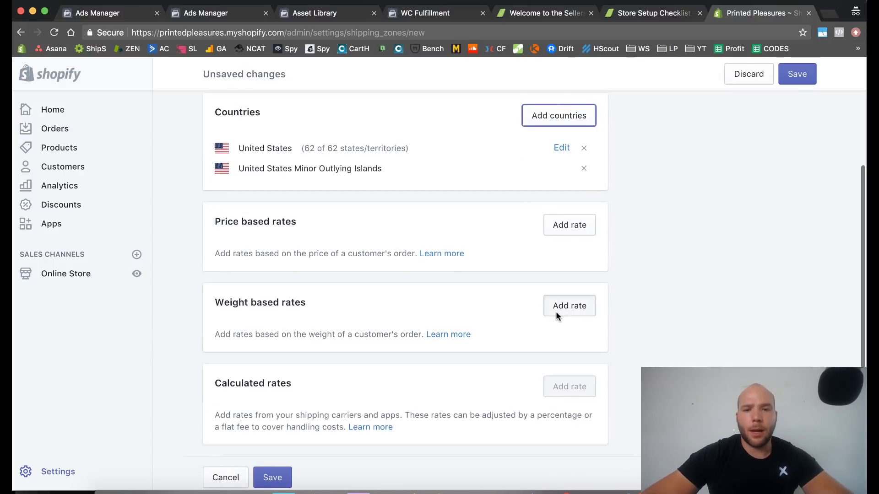
click(555, 312)
click(408, 196)
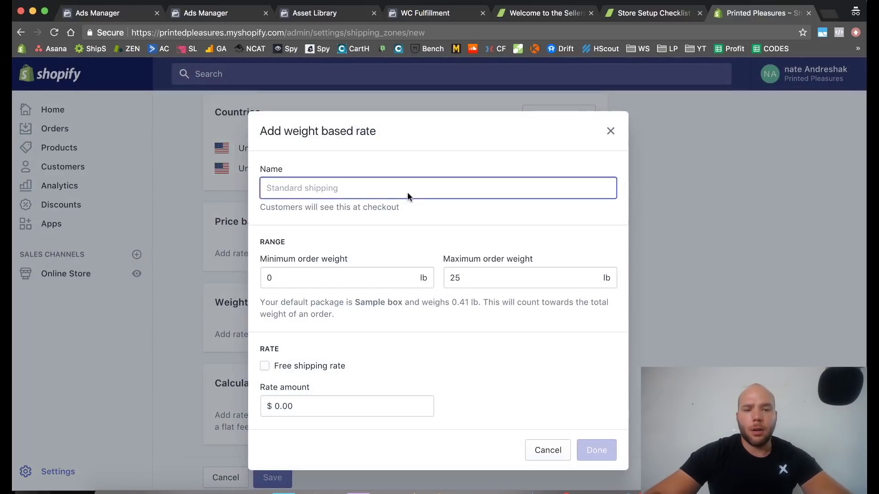
Name the rate 'FREE SHIPPING ( 2-4 Week Delivery )'.
text(FREE SHIPPING)
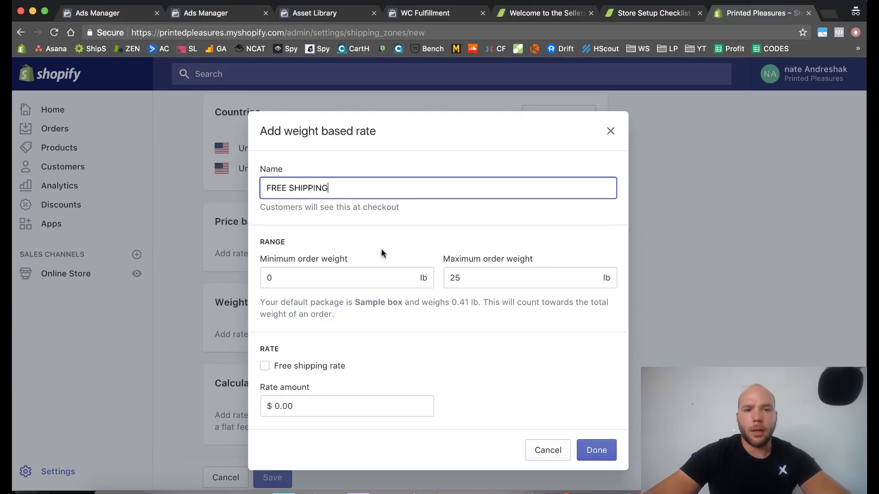
click(373, 276)
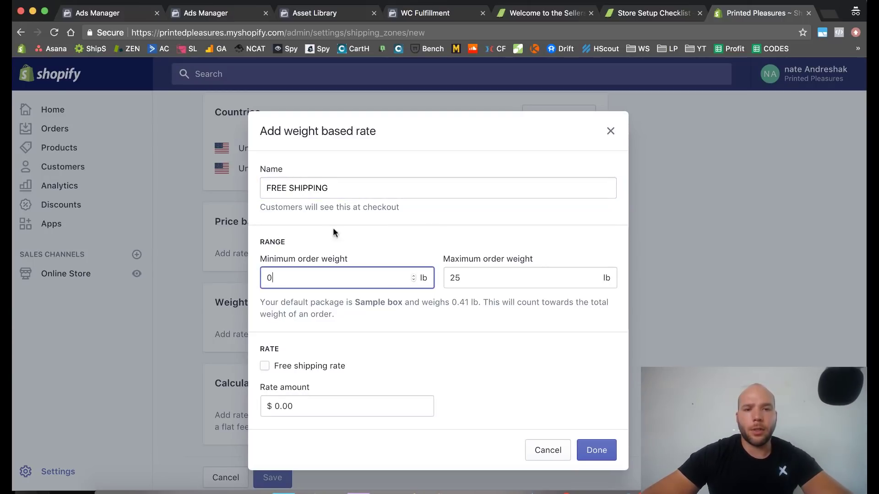
drag(275, 207, 432, 206)
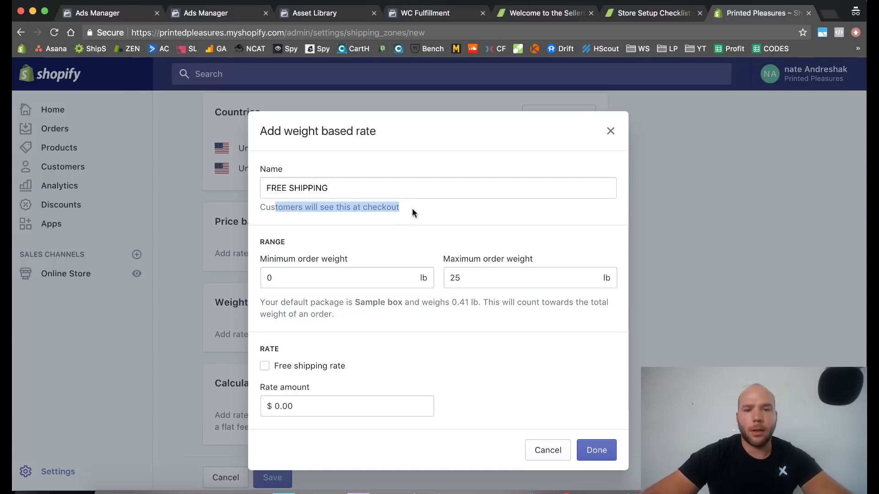
click(369, 186)
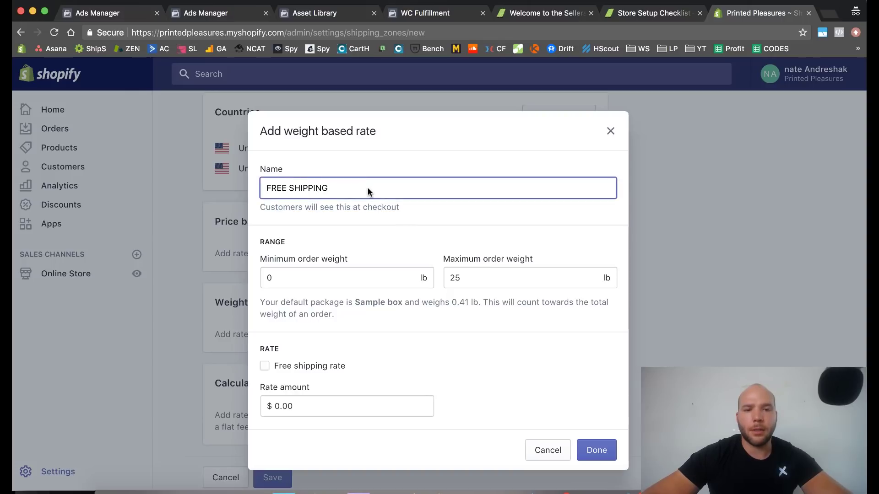
text((2-4 Week)
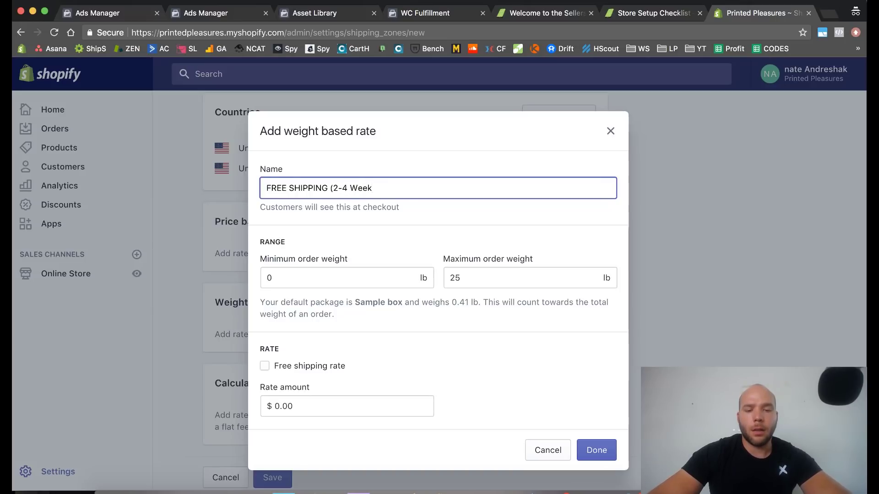
text(Delivery)
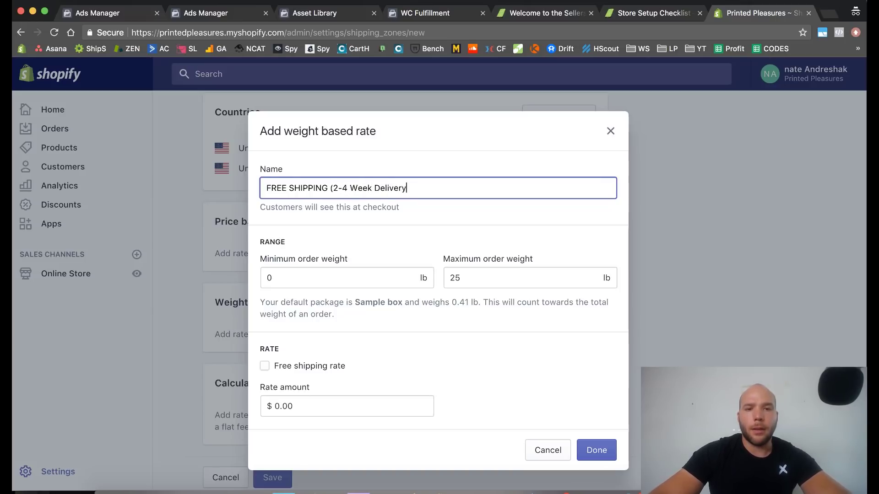
text( ))
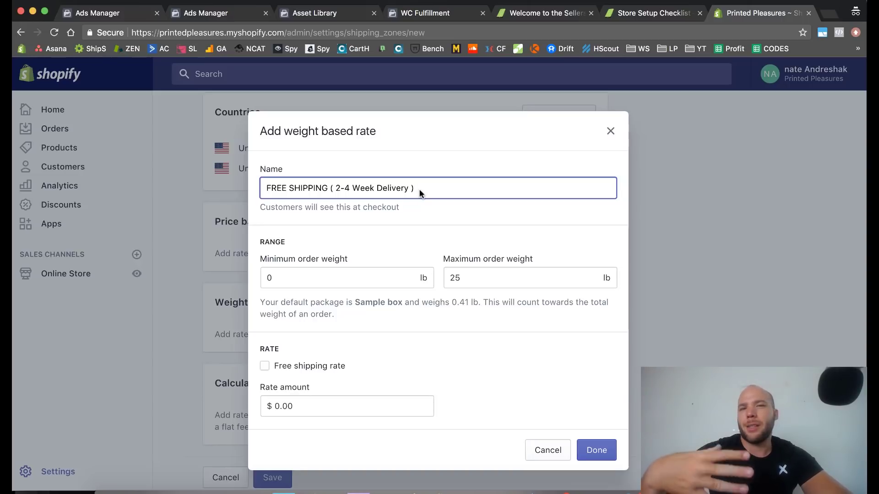
key(super+a)
click(433, 191)
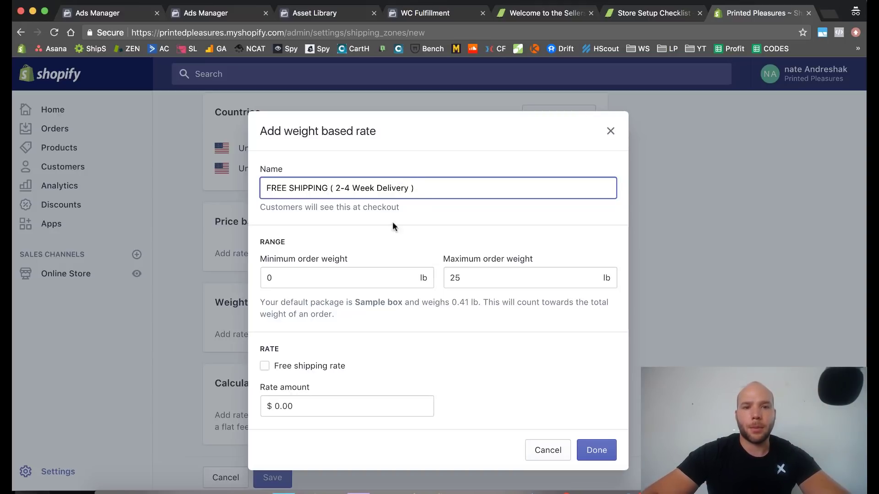
Set the weight range to 0–0 lb, mark it free, and add it to the zone.
click(346, 278)
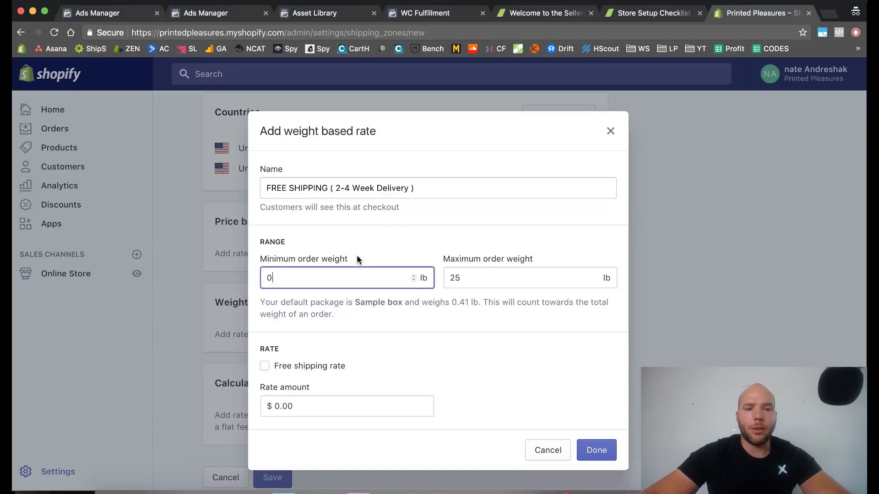
click(476, 280)
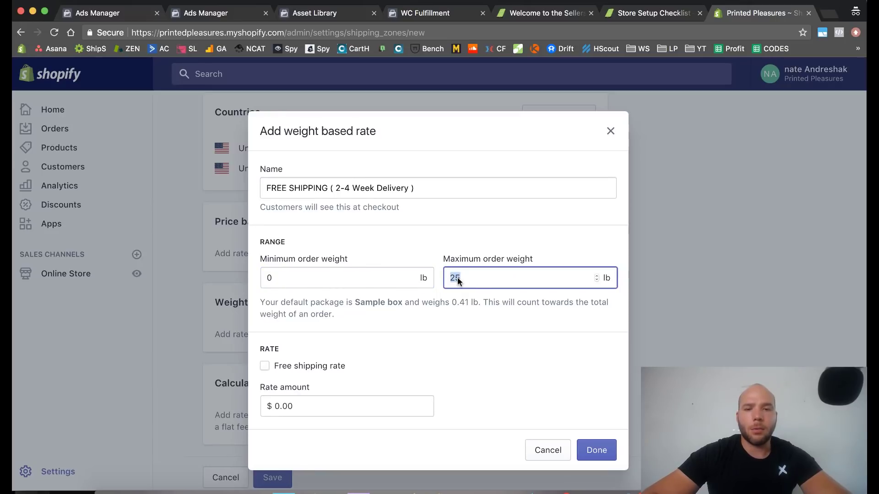
text(0)
click(447, 328)
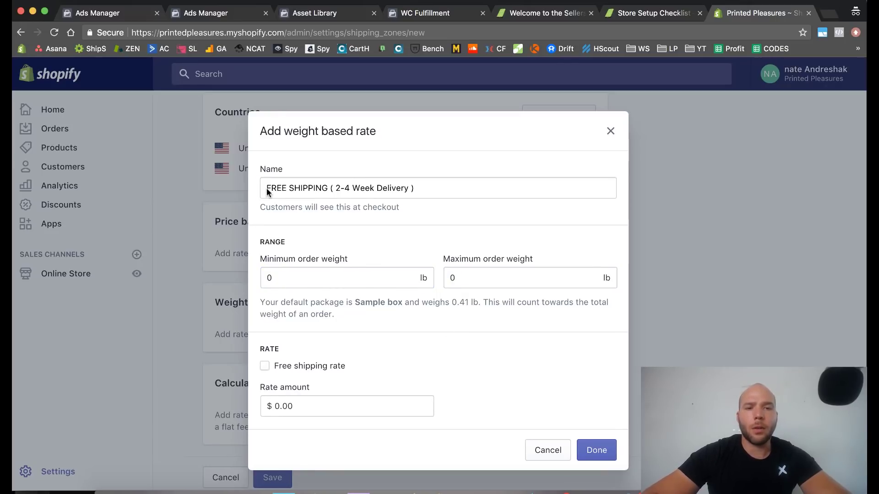
drag(268, 191, 439, 189)
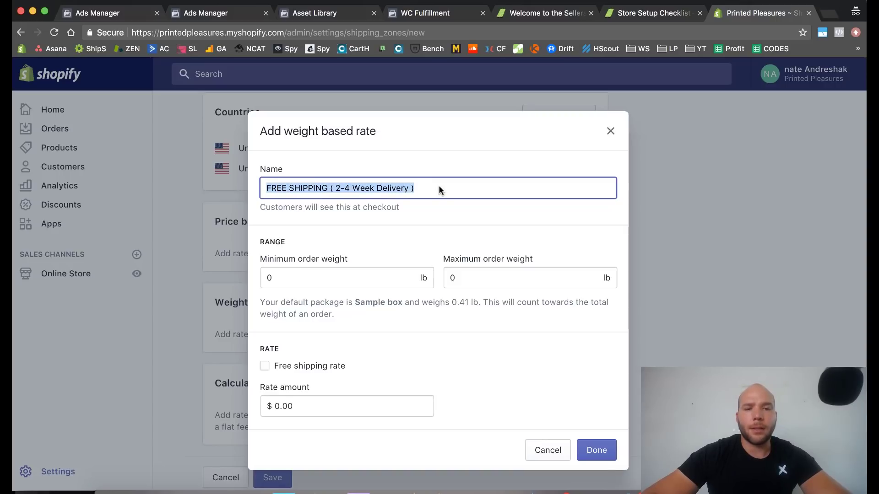
click(289, 278)
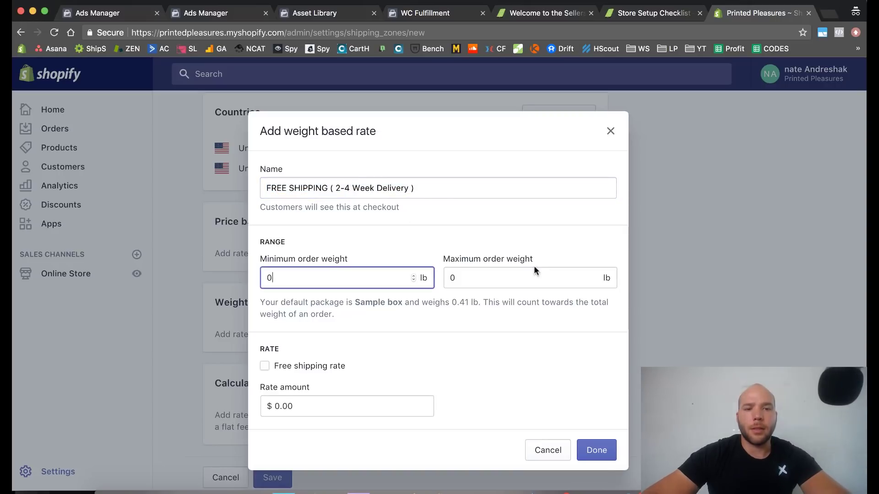
click(265, 366)
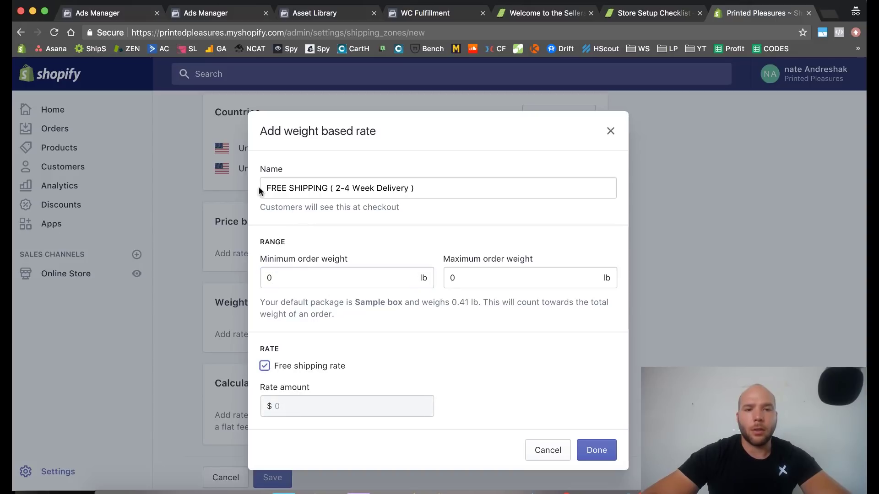
drag(265, 188, 327, 189)
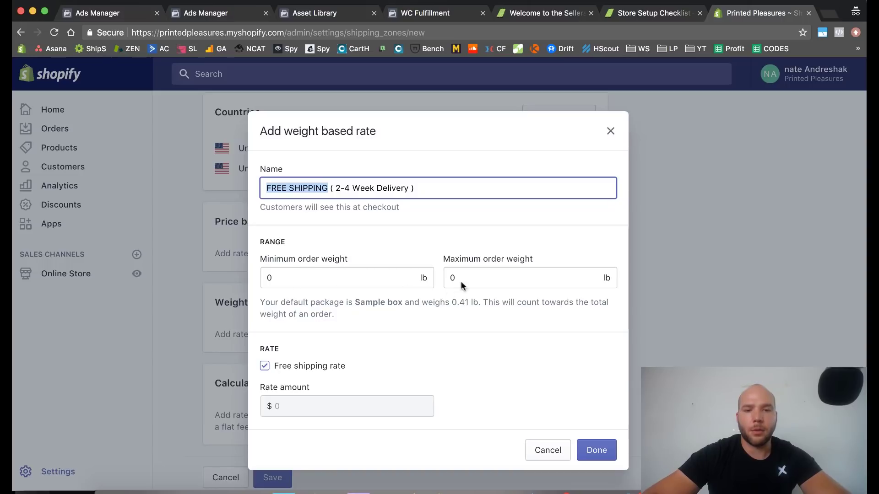
click(596, 450)
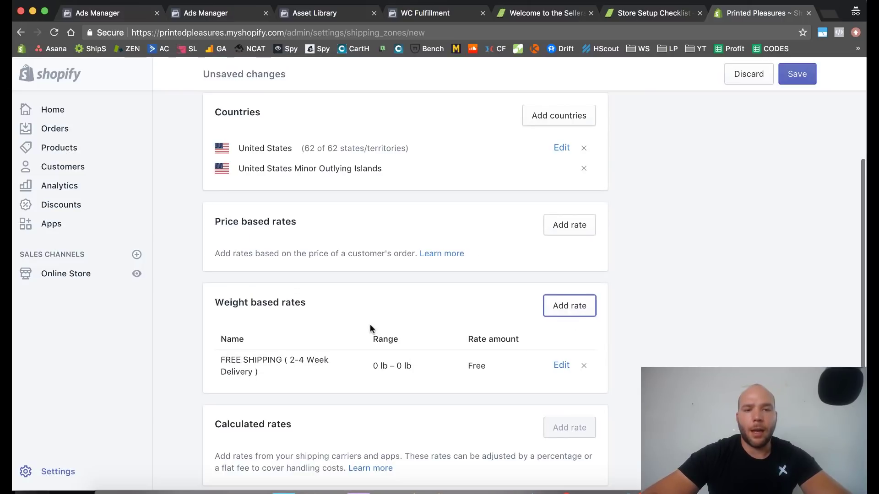
scroll(369, 329, down, 3)
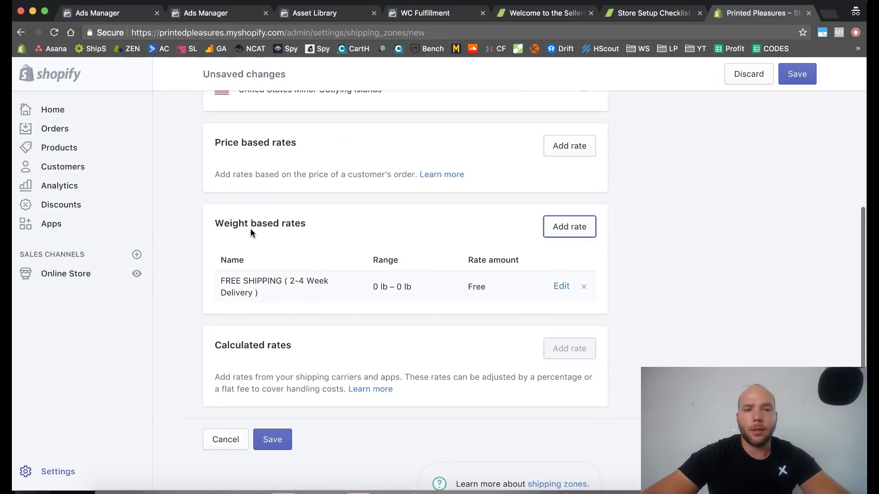
Name the zone USA and save it.
scroll(255, 235, up, 5)
click(299, 157)
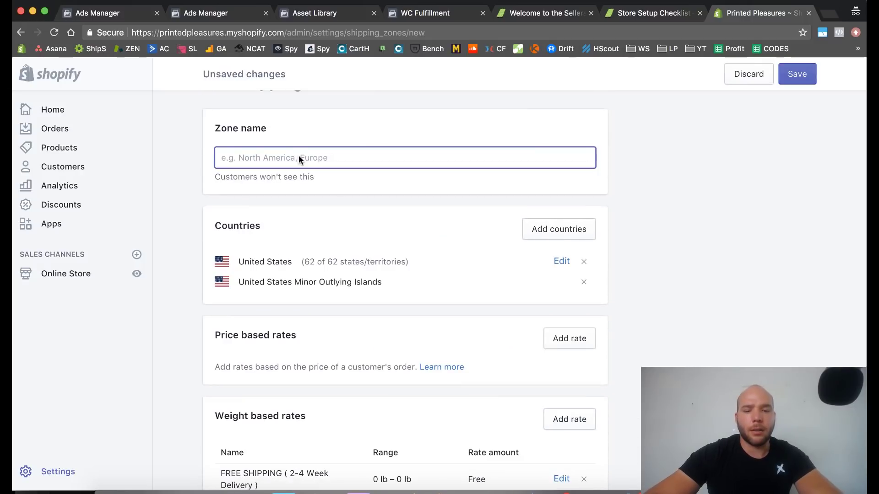
text(USA)
scroll(283, 185, up, 1)
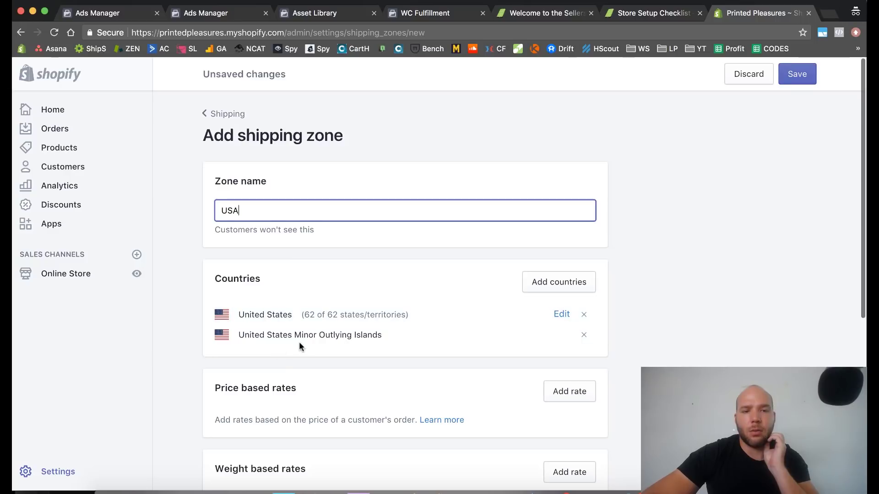
scroll(301, 337, down, 1)
scroll(312, 307, down, 5)
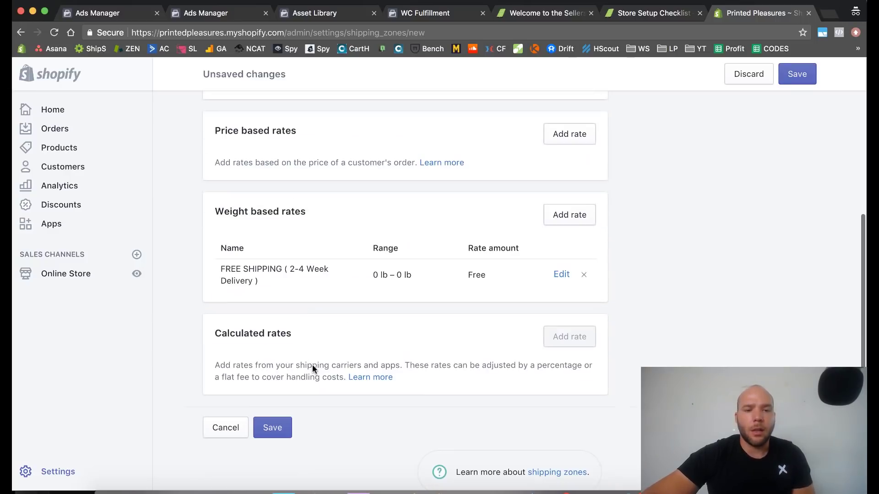
click(277, 427)
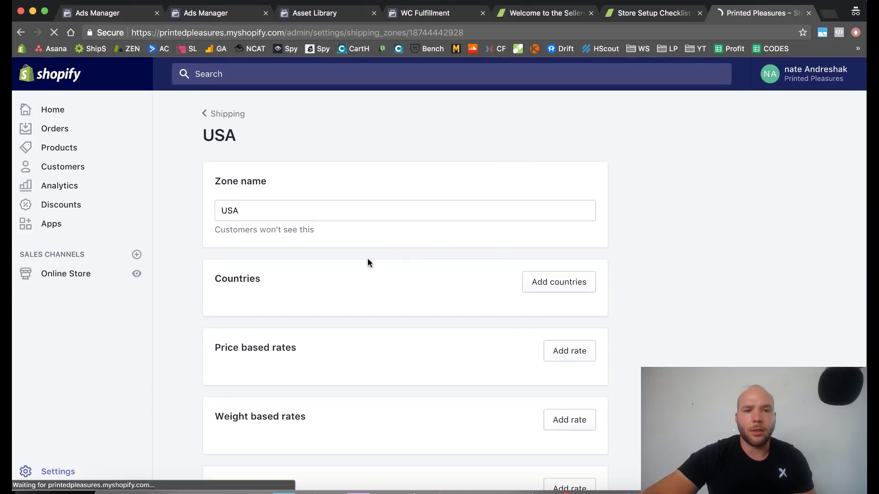
Return to the Shipping overview, which now lists the USA zone.
scroll(367, 260, down, 4)
scroll(367, 261, down, 8)
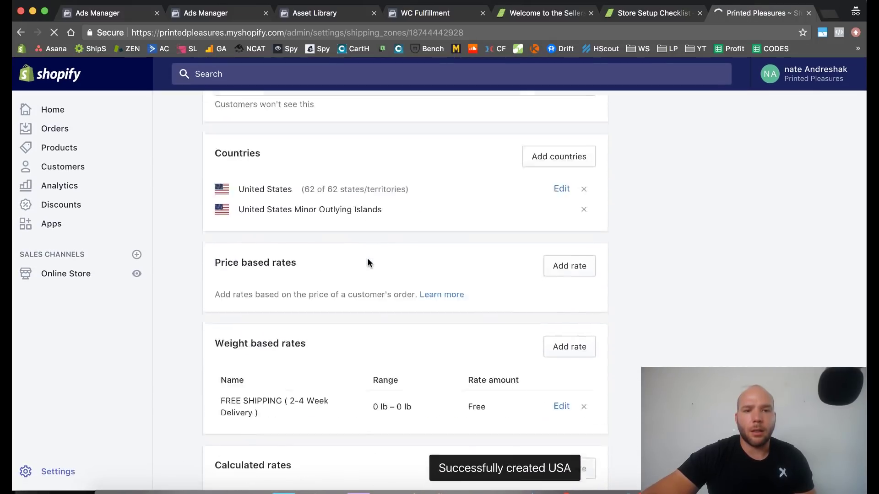
scroll(249, 145, up, 8)
click(226, 114)
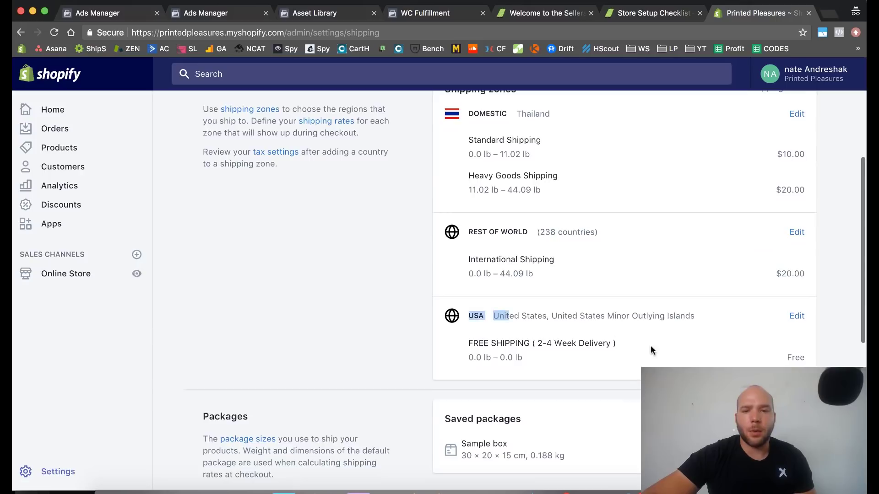
drag(652, 350, 650, 355)
scroll(472, 190, up, 3)
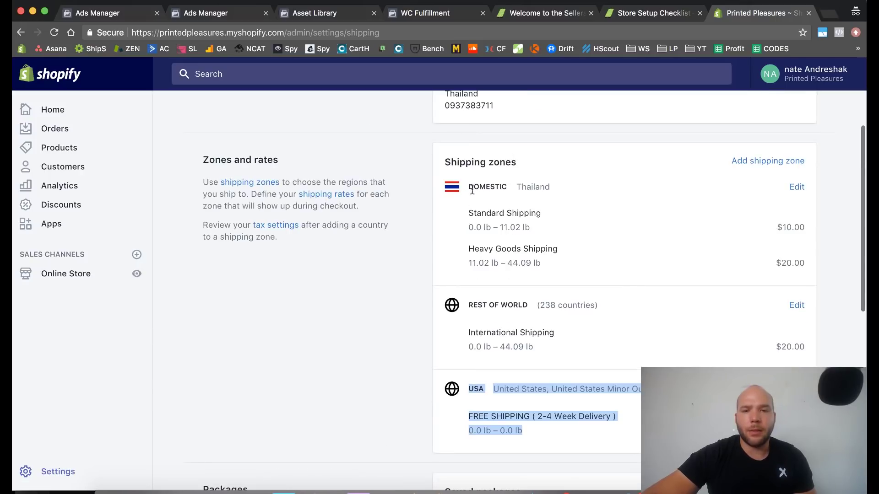
Edit the shipping origin address.
drag(472, 190, 548, 191)
scroll(489, 209, up, 5)
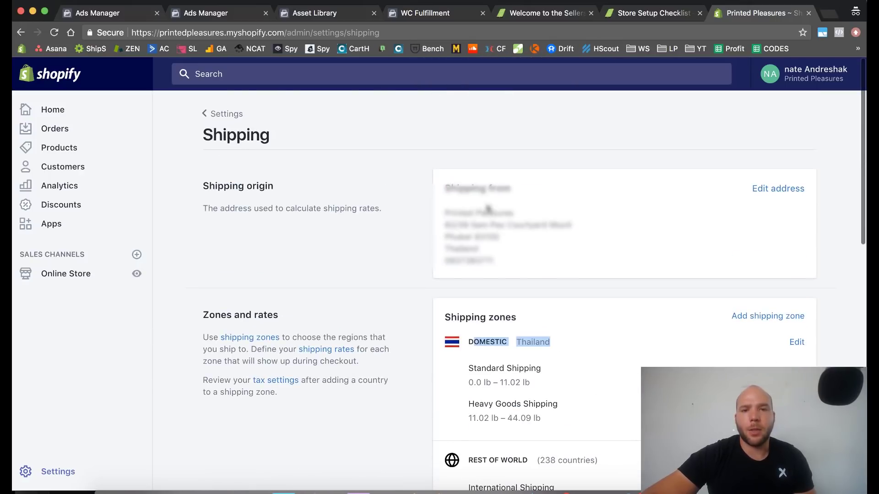
drag(442, 211, 526, 268)
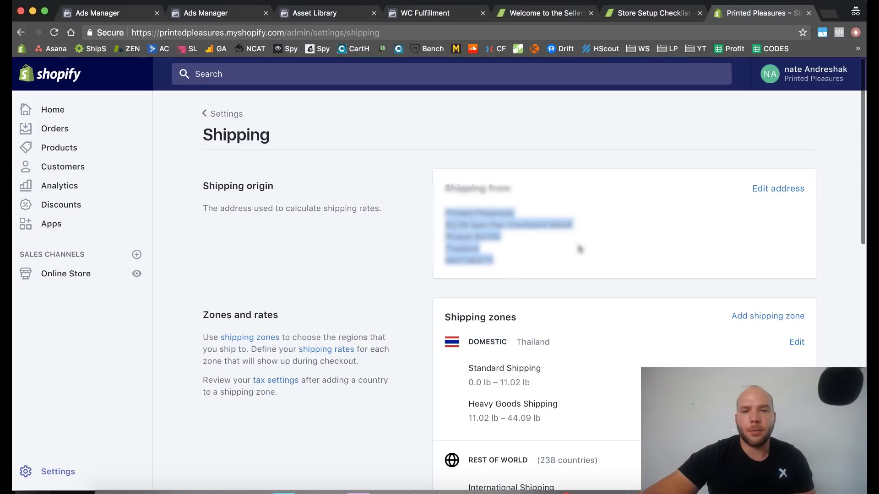
click(762, 192)
Review the Domestic, Rest of World and USA zone rates, then open the USA zone.
scroll(586, 317, down, 5)
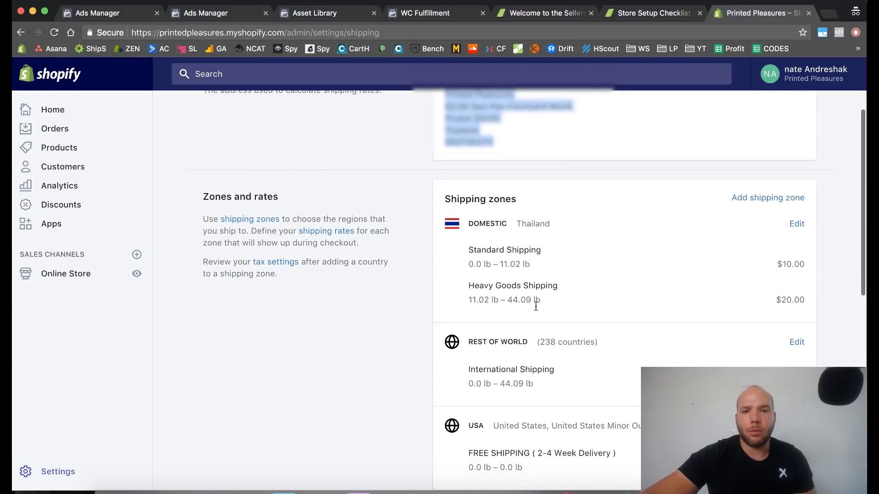
scroll(595, 298, down, 8)
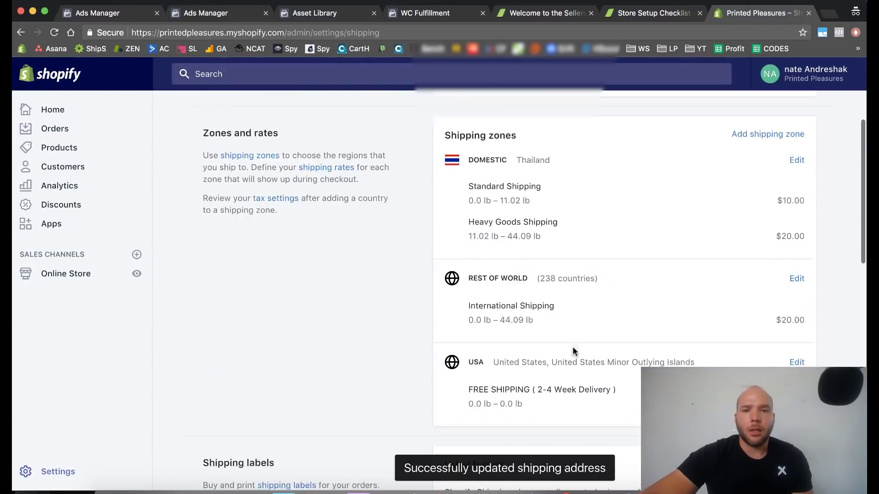
scroll(572, 351, up, 1)
drag(571, 219, 586, 267)
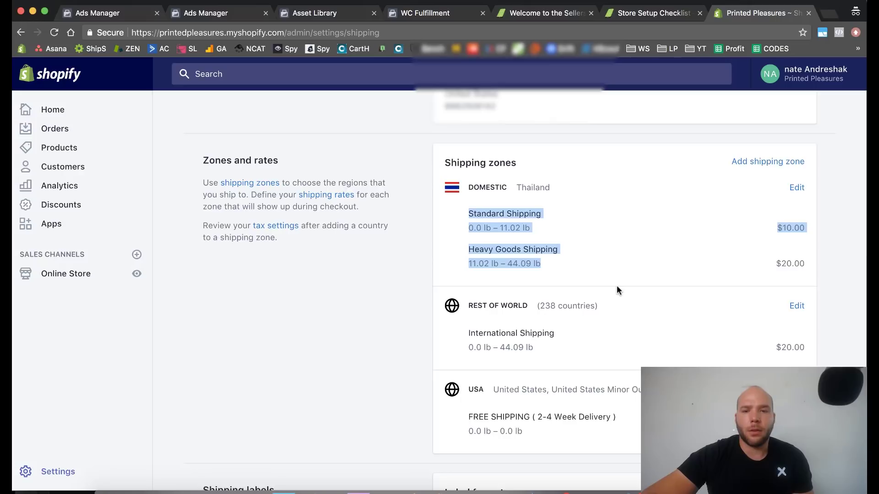
scroll(616, 286, down, 7)
scroll(617, 286, up, 5)
scroll(617, 289, up, 1)
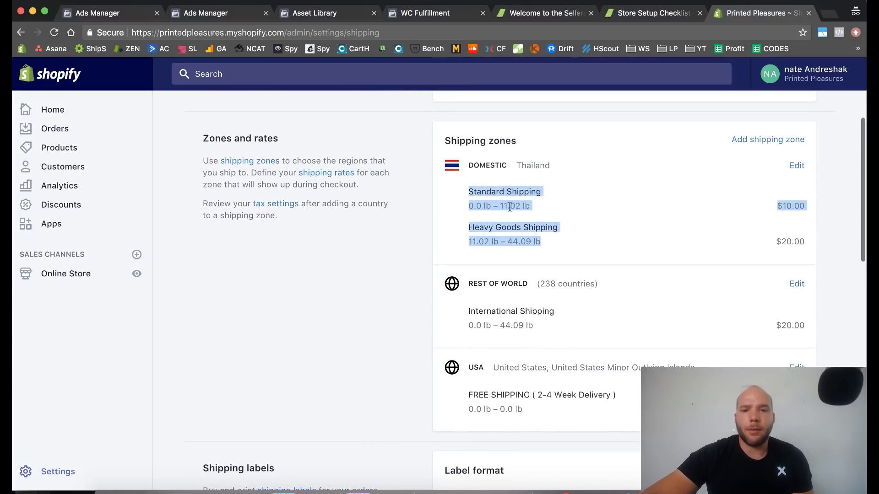
click(720, 258)
scroll(720, 258, down, 5)
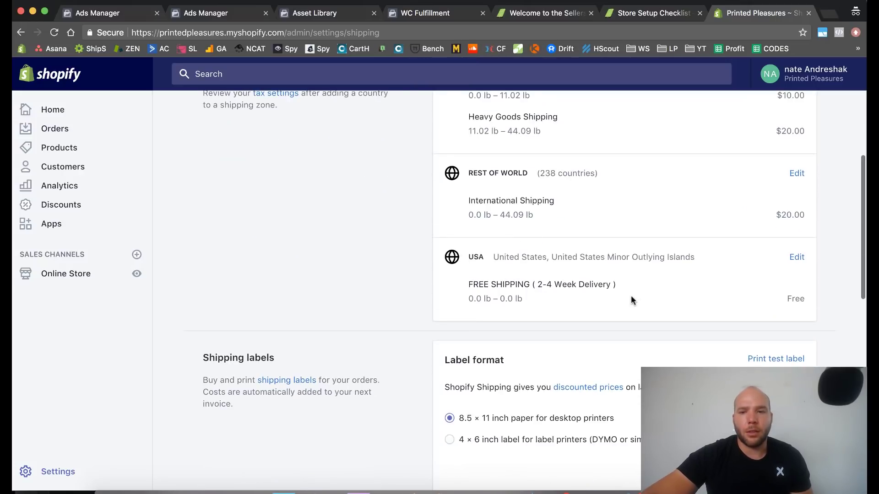
triple_click(469, 282)
key(super+c)
click(795, 258)
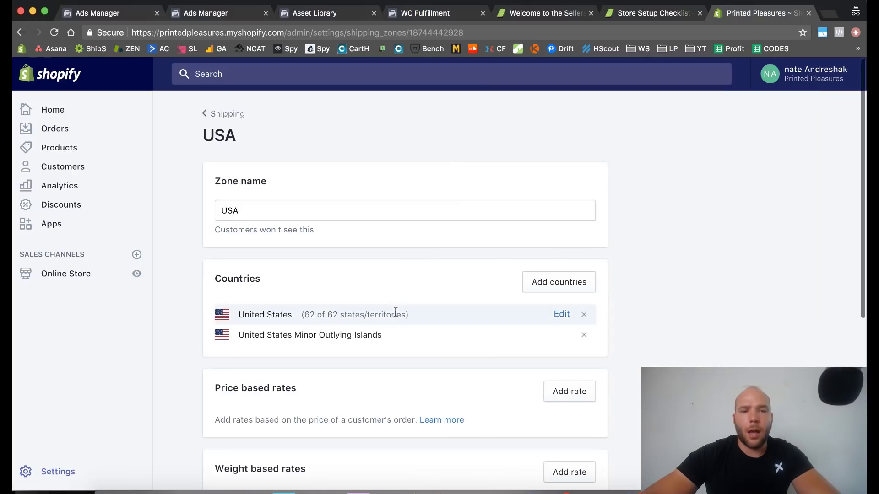
Delete the USA shipping zone and confirm the deletion.
scroll(396, 311, down, 3)
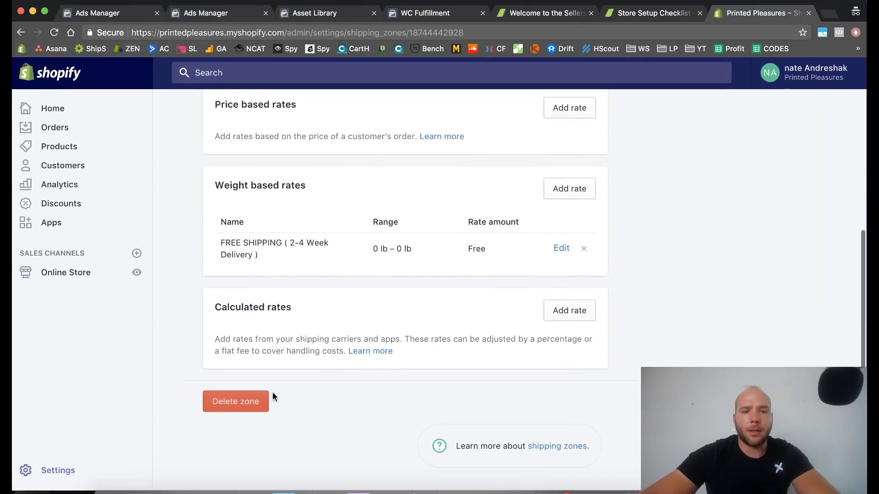
click(260, 399)
click(567, 335)
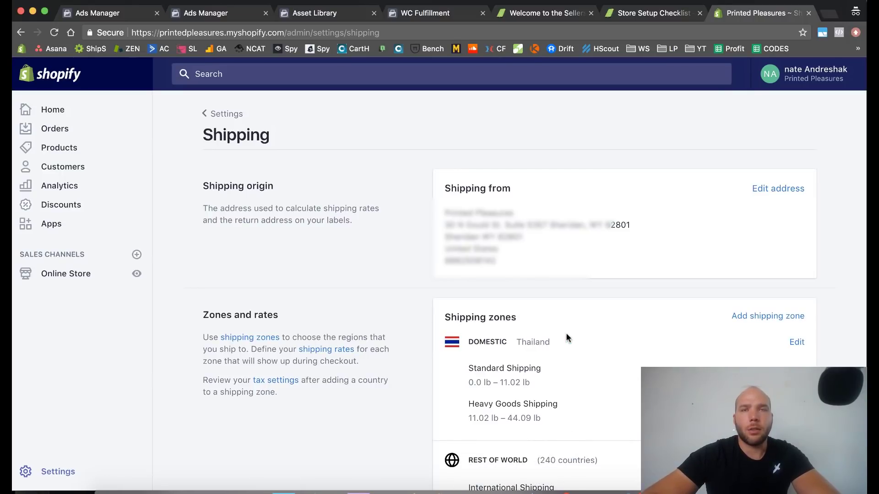
scroll(566, 337, down, 4)
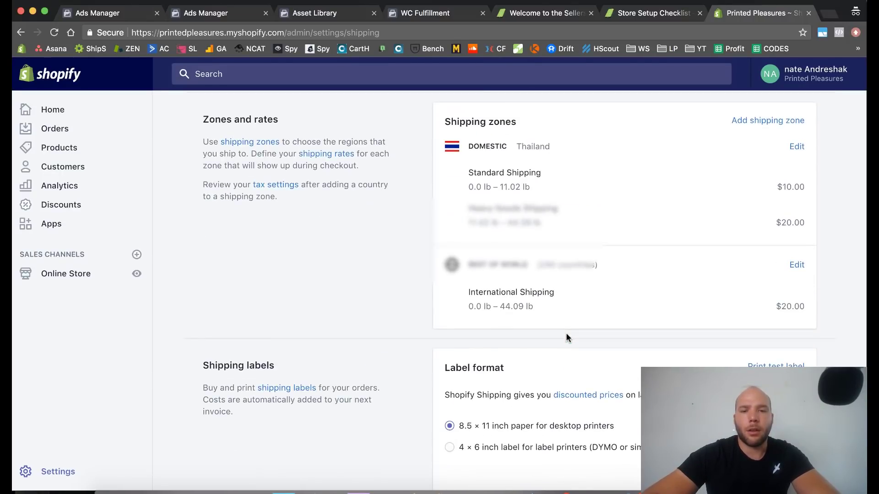
scroll(589, 219, up, 3)
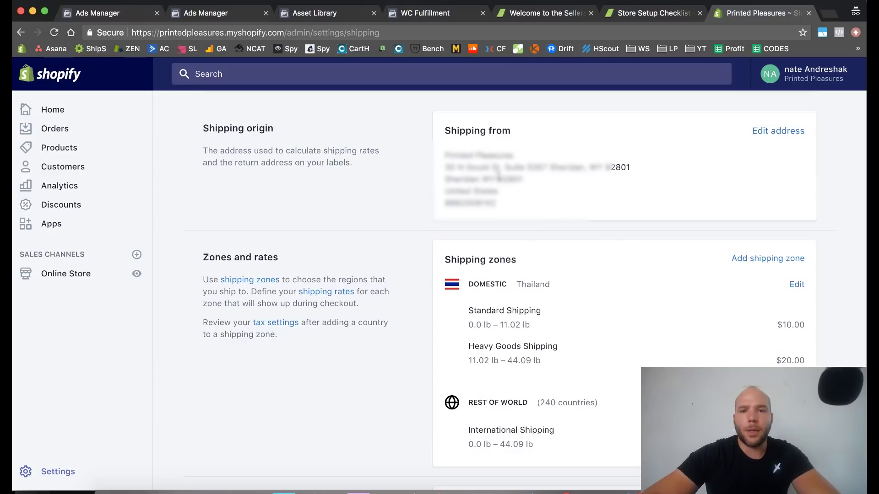
In the Domestic zone, remove Thailand and add United States Minor Outlying Islands via a 'unit' search.
click(797, 285)
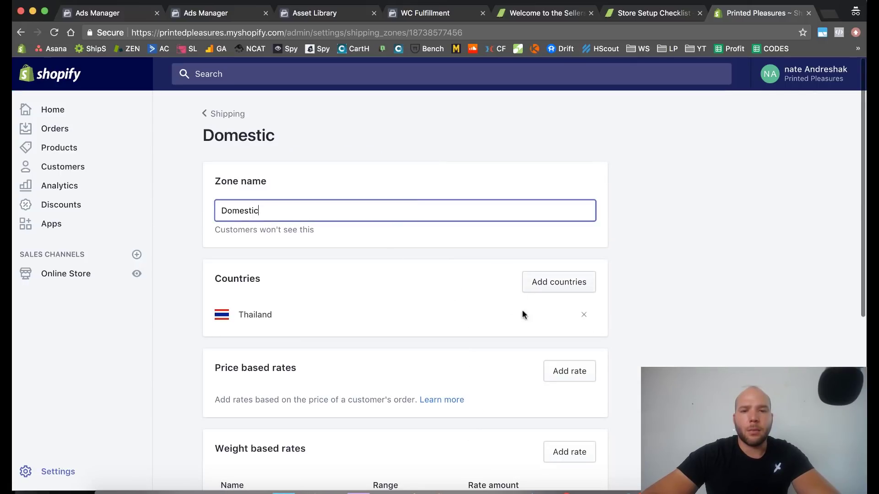
click(583, 315)
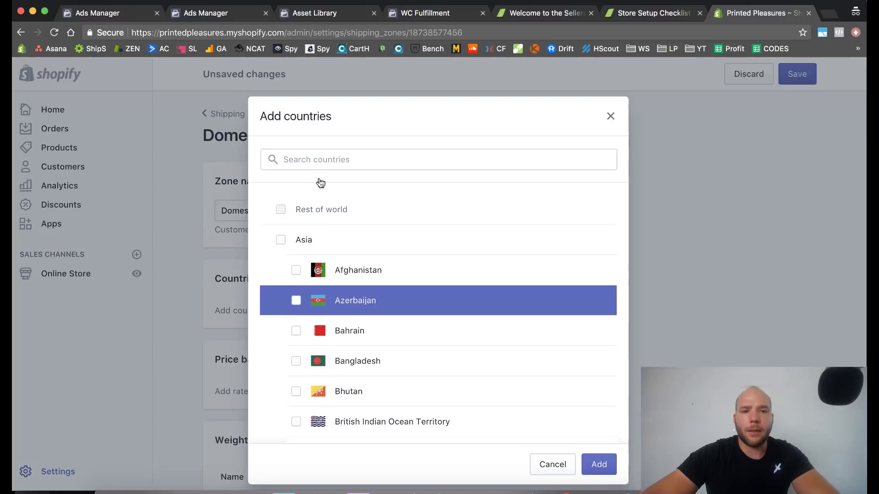
click(320, 162)
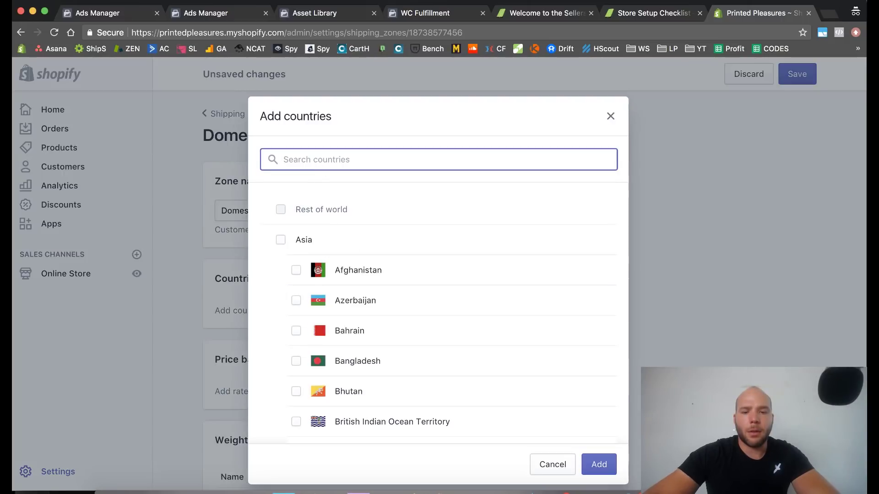
text(unit)
click(280, 305)
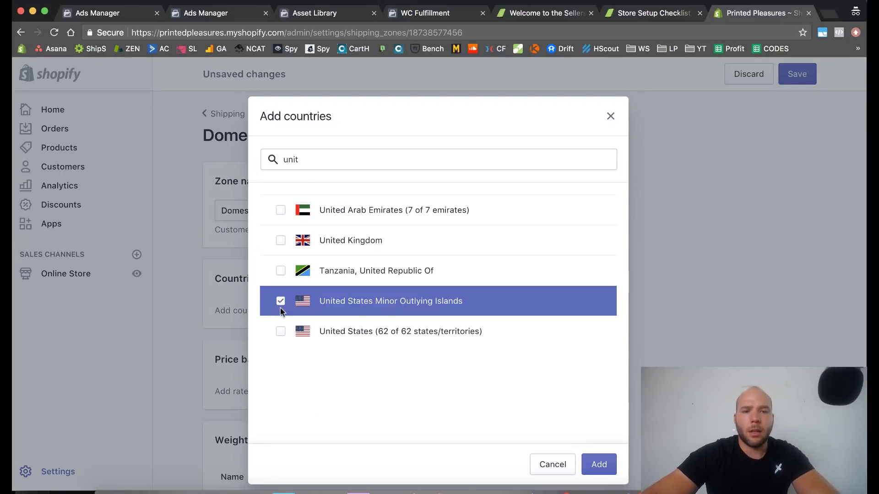
click(597, 464)
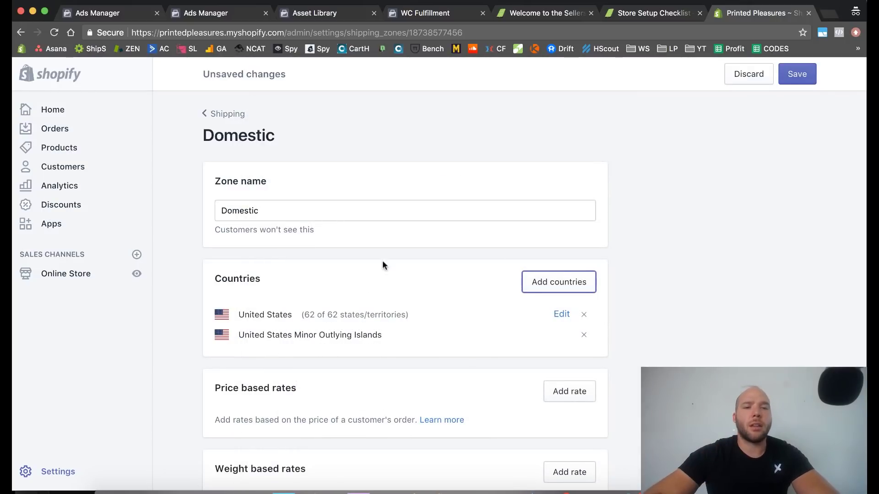
click(365, 210)
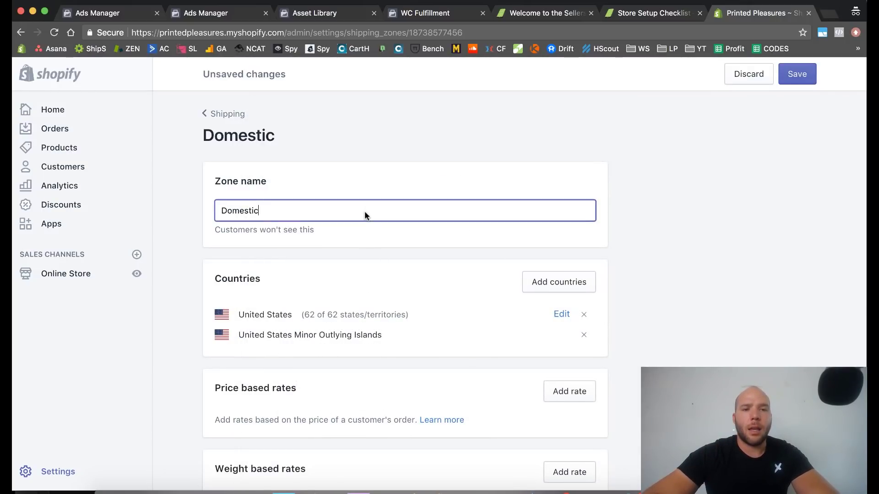
scroll(346, 235, down, 5)
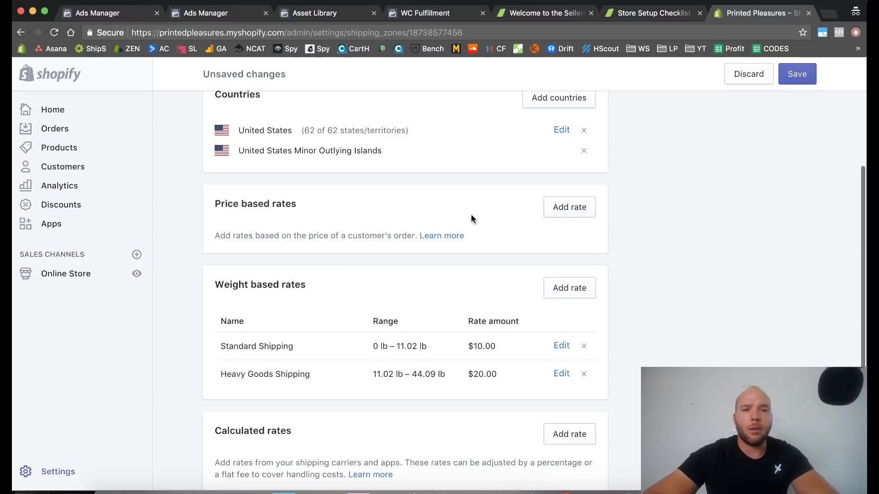
scroll(488, 232, down, 2)
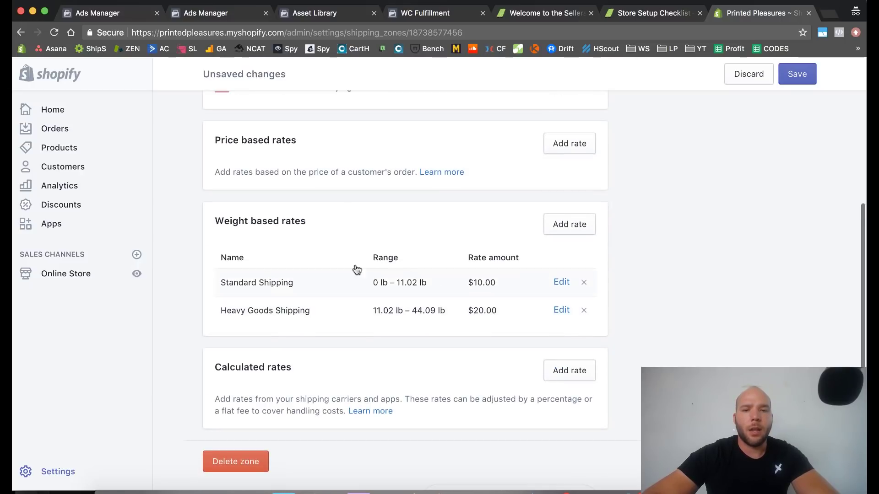
Turn Standard Shipping into a free FREE SHIPPING rate with a 0 lb maximum weight.
click(555, 281)
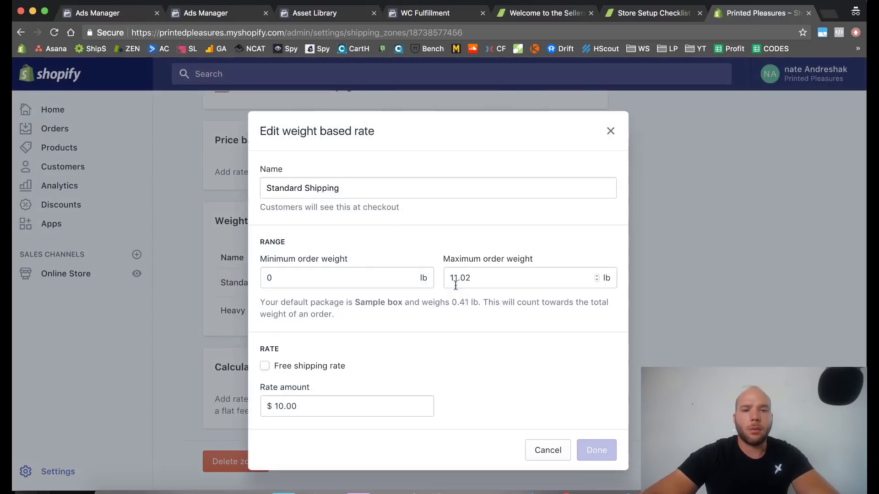
click(362, 183)
key(super+a)
key(super+v)
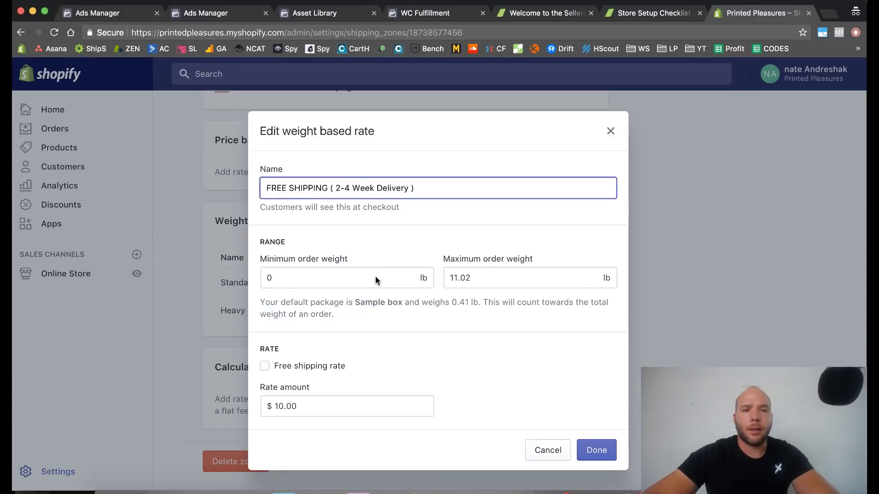
click(482, 274)
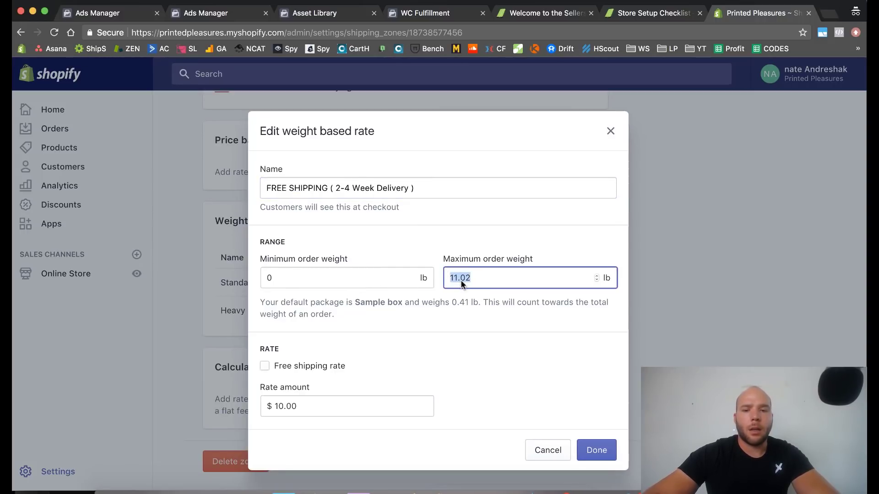
text(0)
click(265, 366)
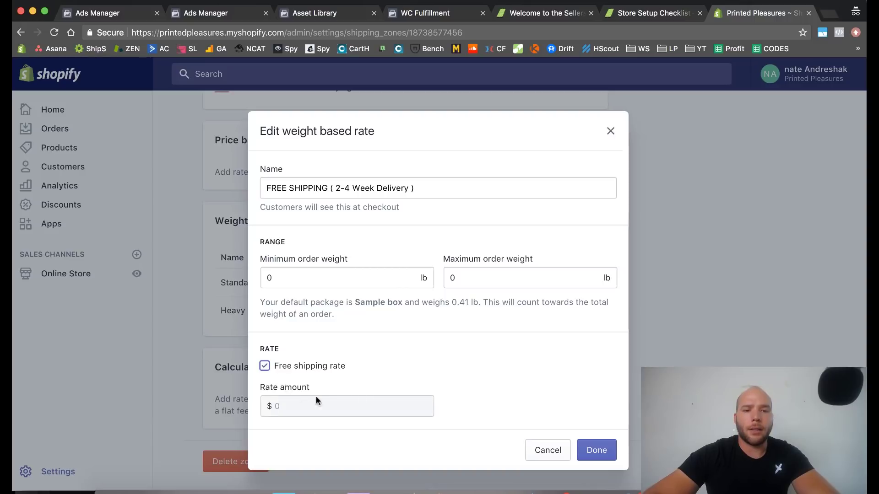
click(594, 450)
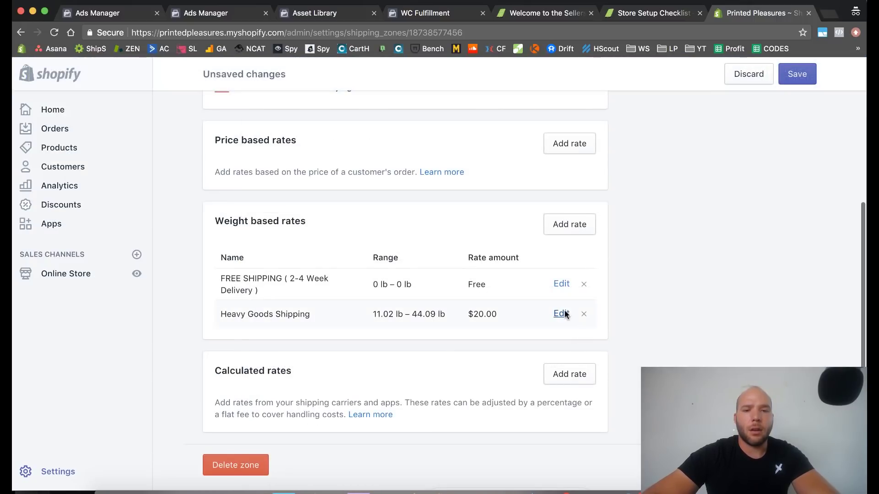
Rename Heavy Goods Shipping to 'Premium Shipping ( 2-4 Week Delivery )'.
click(563, 314)
triple_click(296, 189)
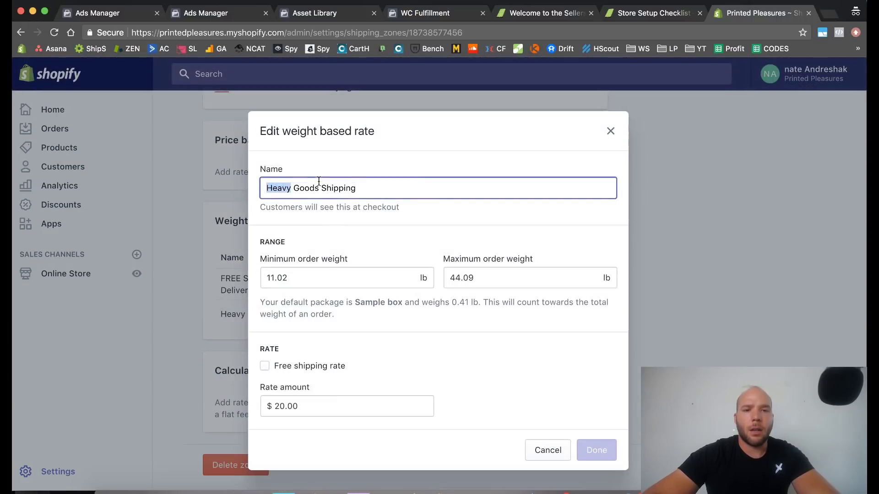
text(FREE SHIPPING ( 2-4 Week Delivery ))
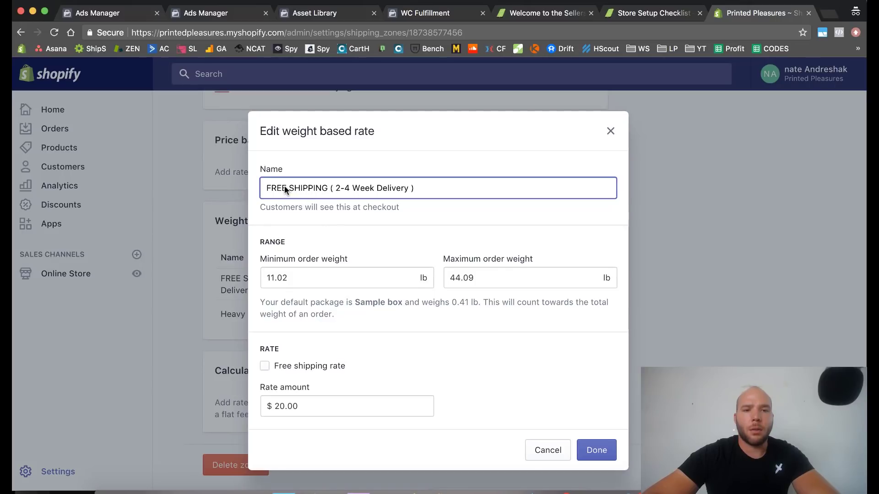
drag(287, 189, 256, 189)
text(Prem)
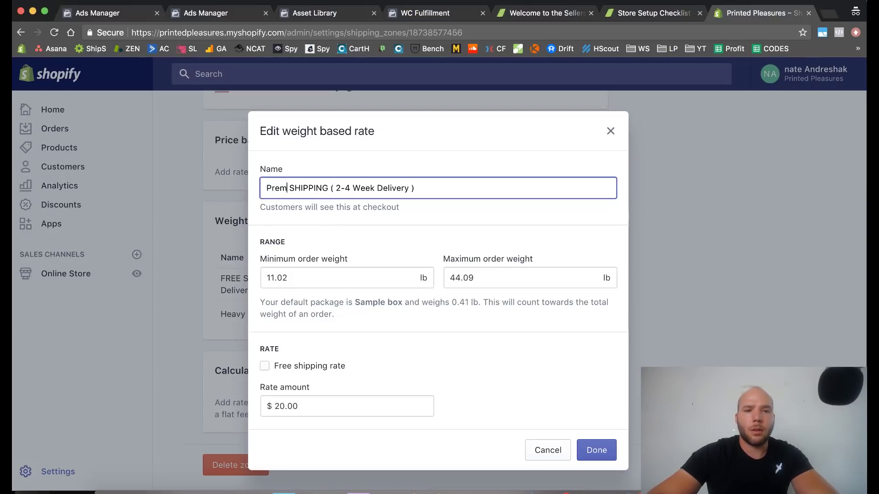
text(ium)
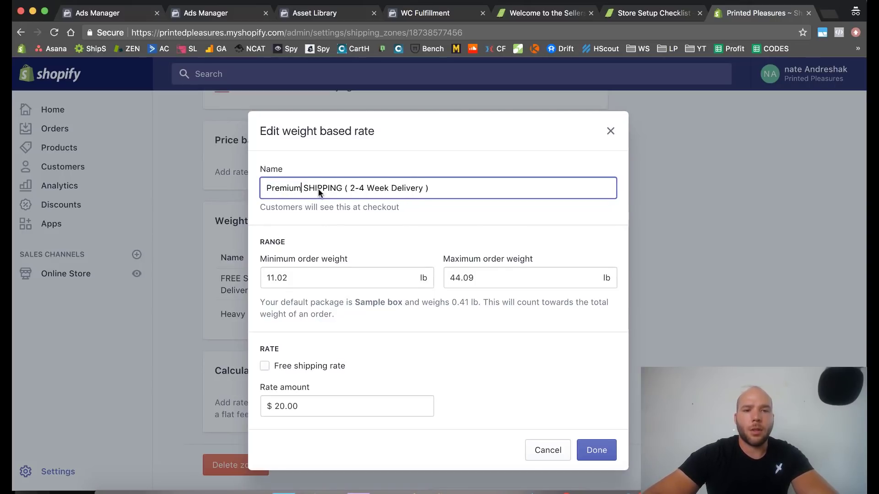
double_click(320, 188)
text(Shipping)
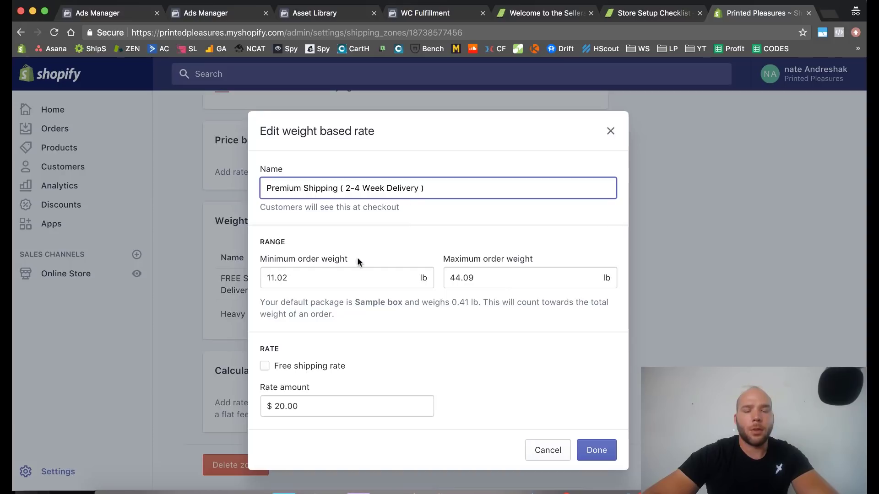
Set the Premium rate's weight range to 1–1 lb.
double_click(328, 279)
text(1.)
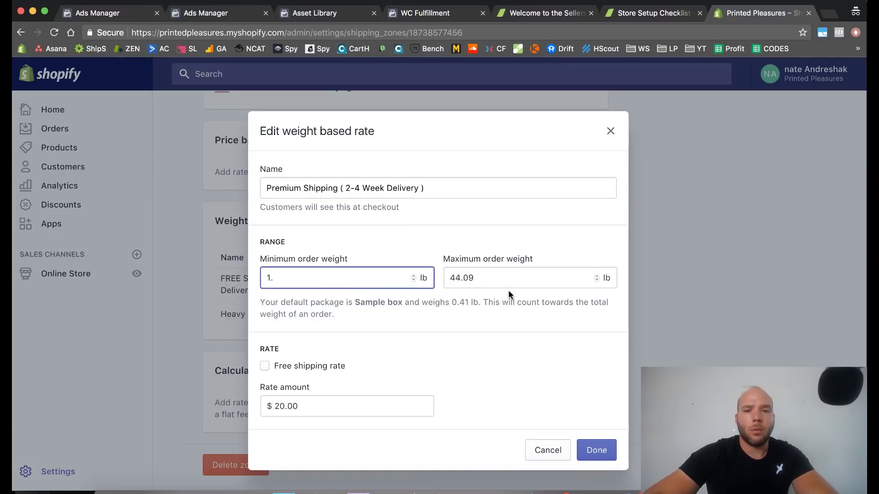
click(483, 279)
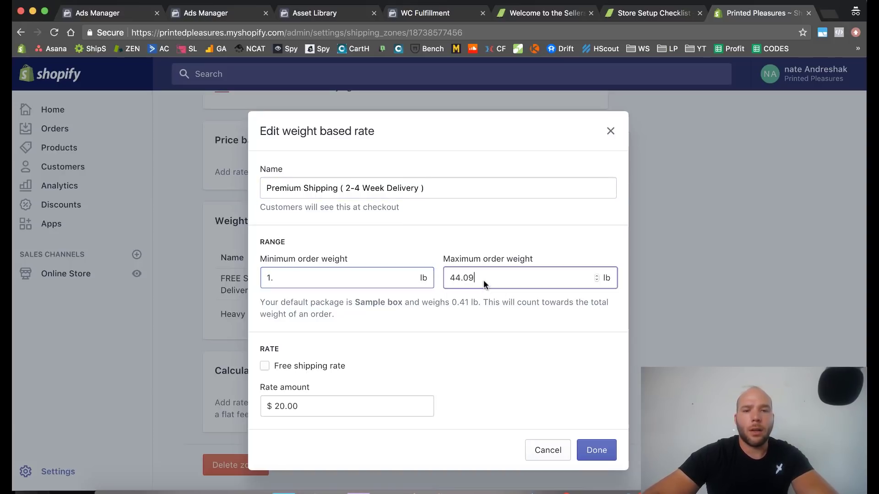
drag(451, 278, 462, 279)
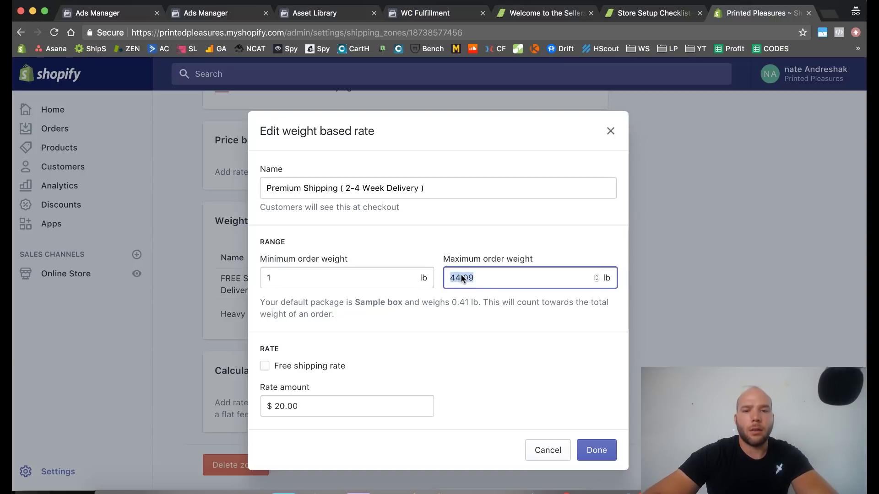
text(2)
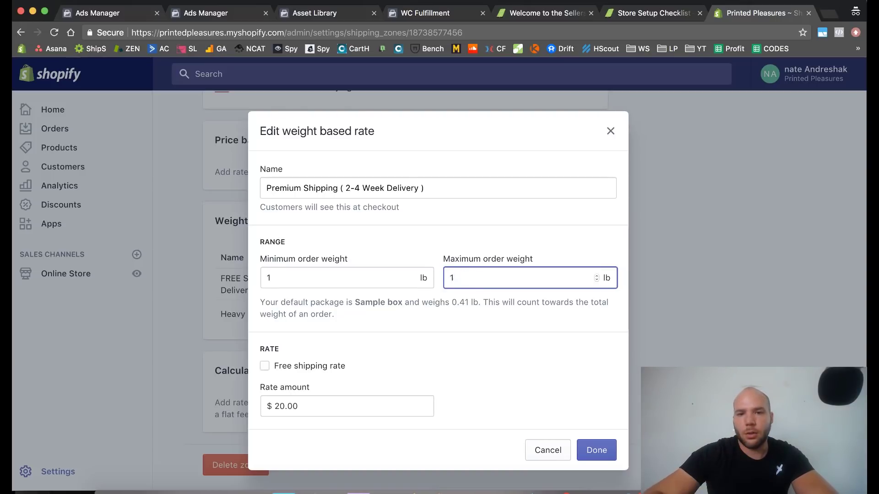
key(BackSpace)
text(1)
click(488, 301)
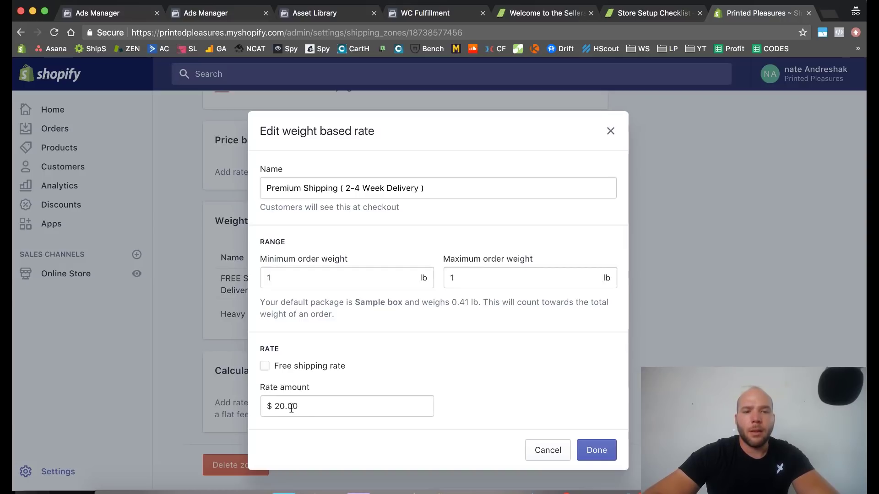
Price the Premium rate at $1.99 and confirm it.
drag(283, 407, 268, 406)
text(1.)
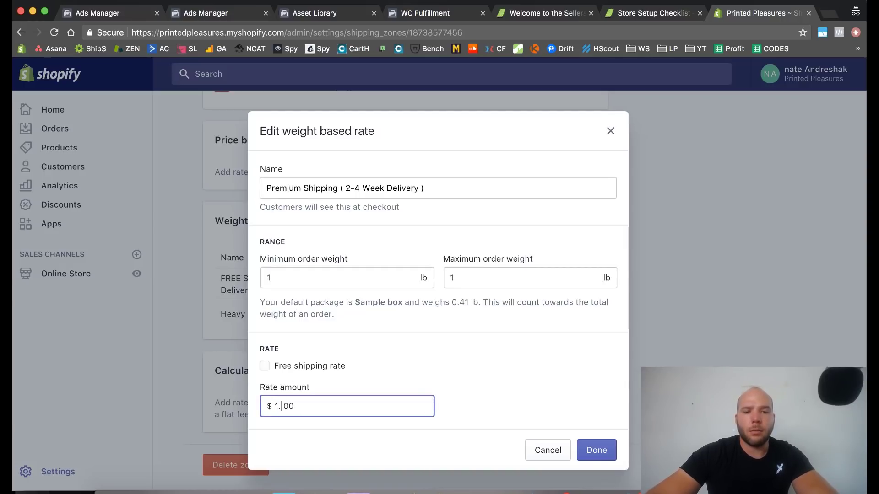
text(99)
key(Delete)
key(Delete)
click(590, 449)
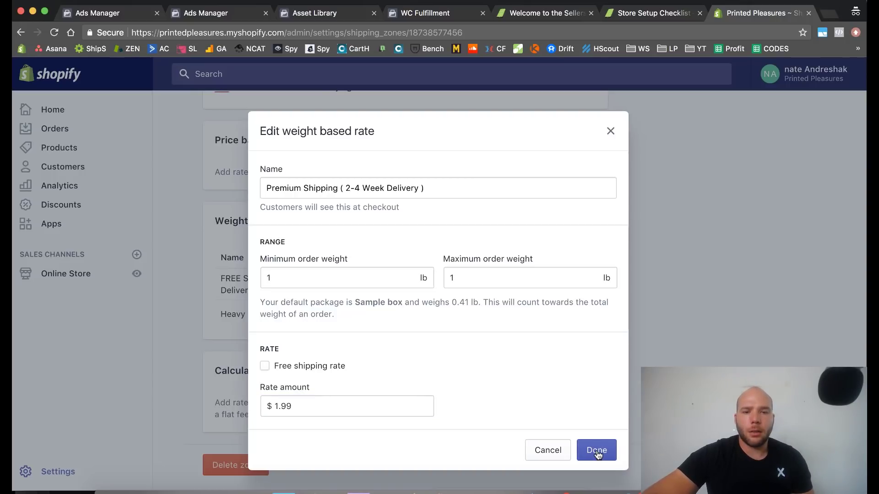
click(596, 451)
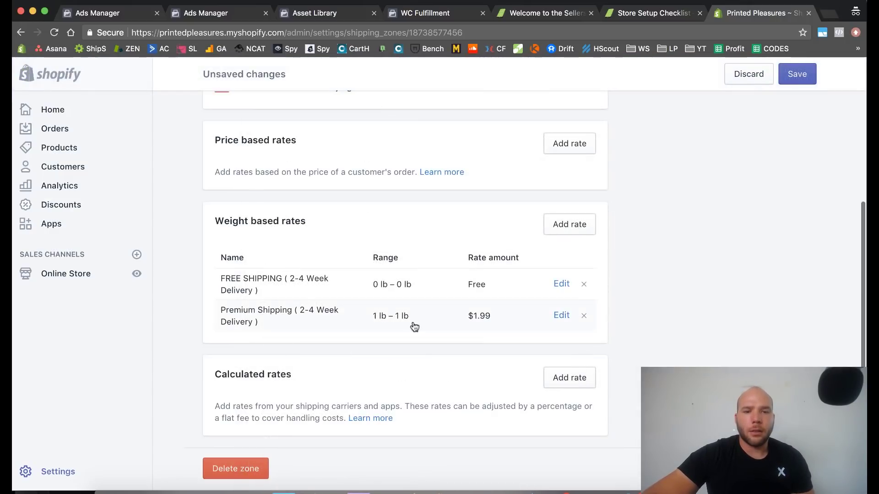
Change 'Premium' to 'Standard' in the $1.99 rate name, then start another weight-based rate.
scroll(395, 317, up, 2)
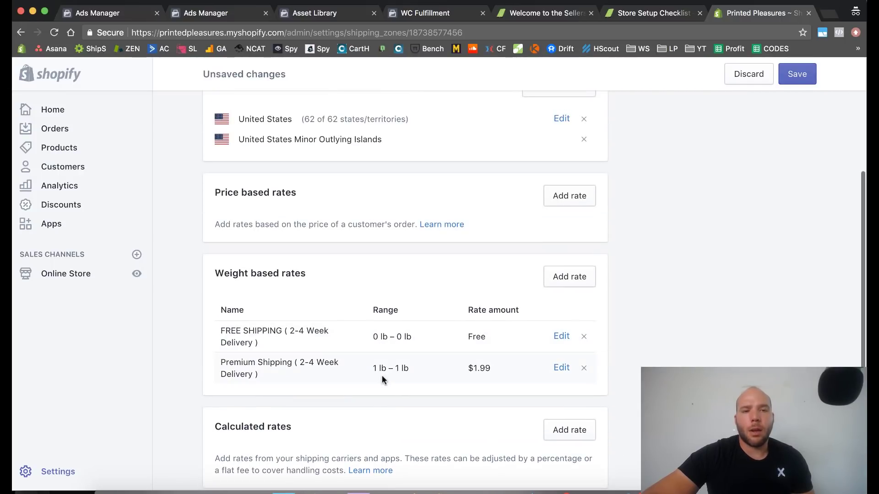
scroll(382, 376, up, 1)
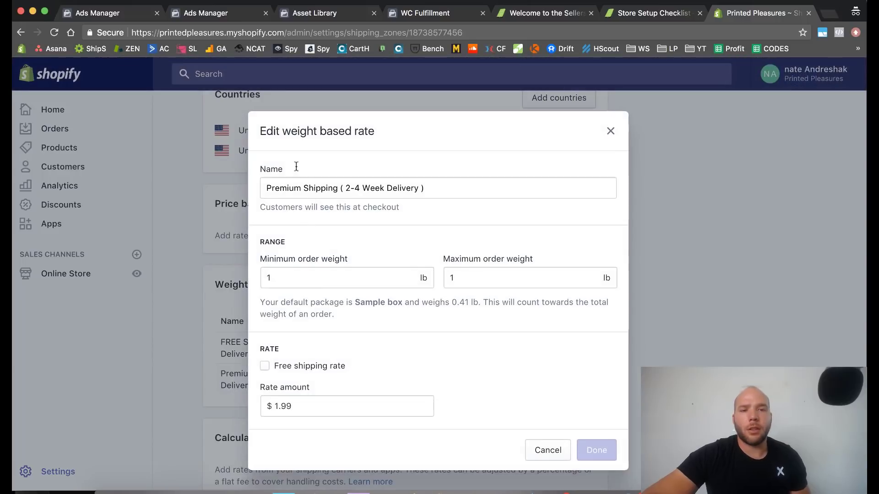
double_click(293, 188)
text(S)
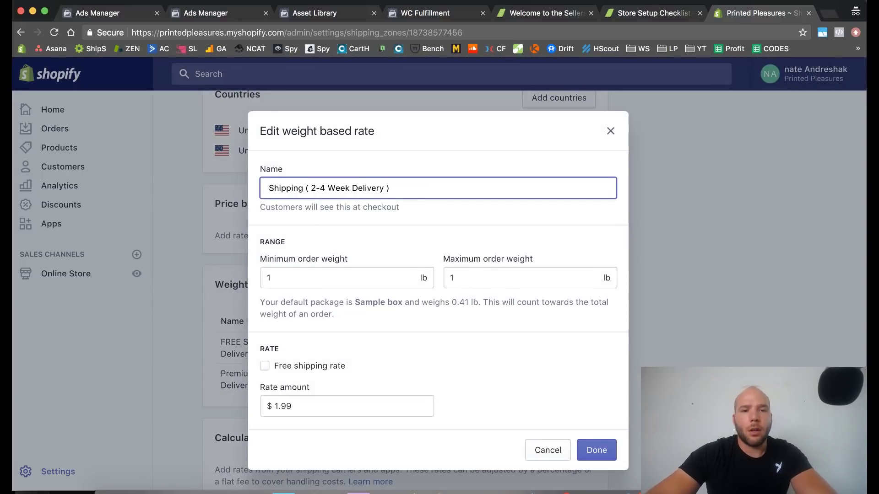
text(tandard)
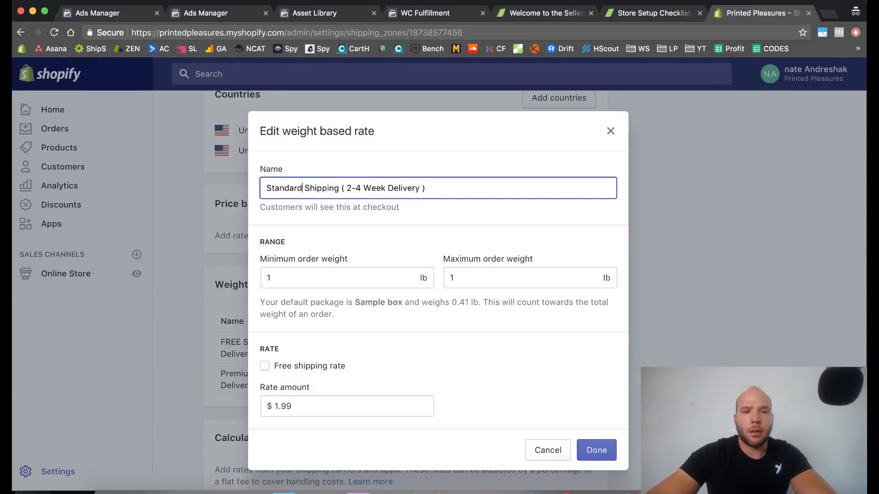
click(591, 452)
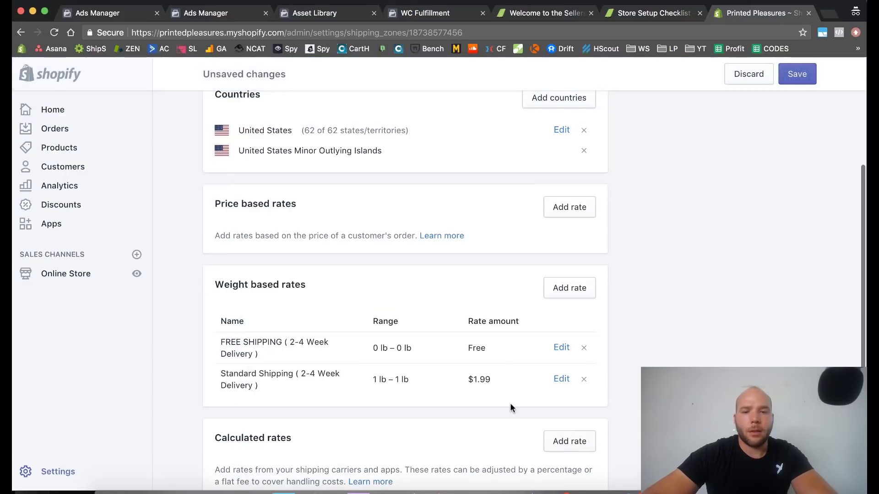
click(569, 292)
click(307, 190)
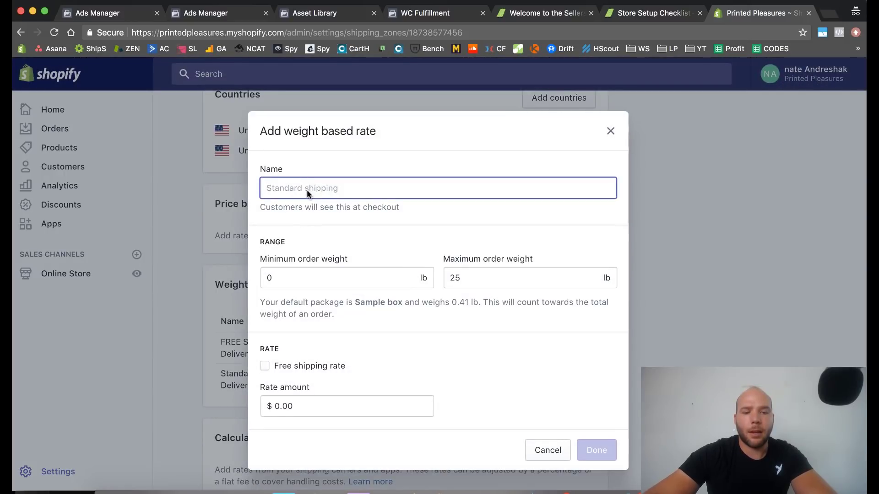
Name the new rate 'Premium Shipping (2-4 week delivery)' with a 1 lb maximum weight.
text(Pri)
text(m)
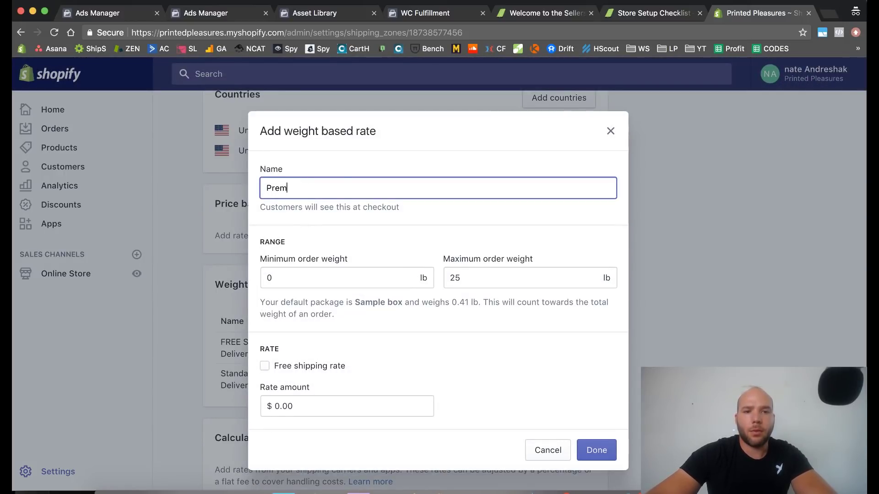
text(ium Shipping (2-4 week deliver)
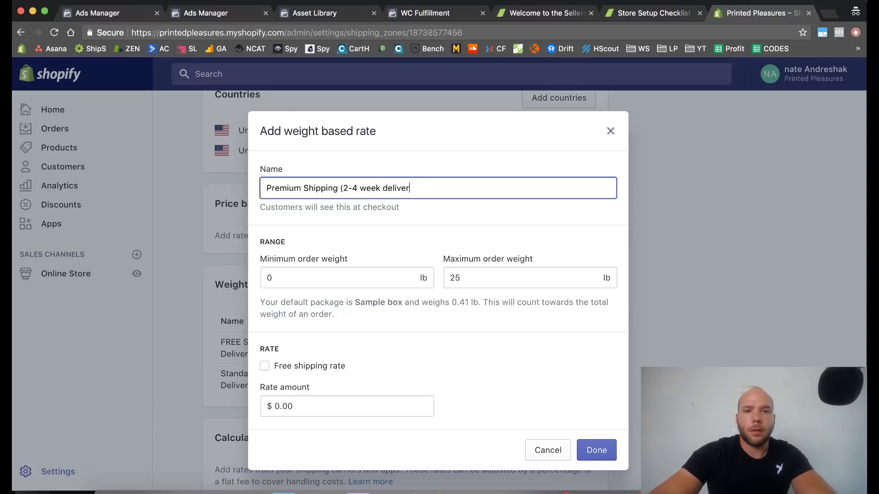
text(y))
click(334, 275)
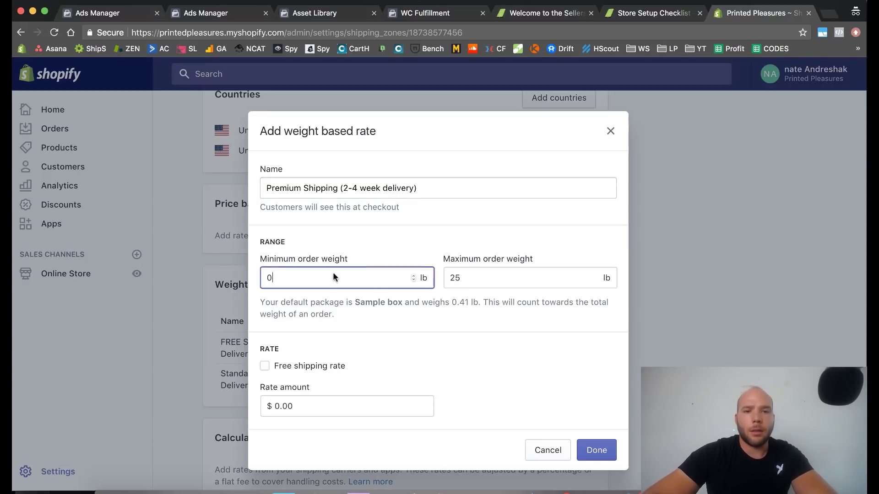
click(457, 274)
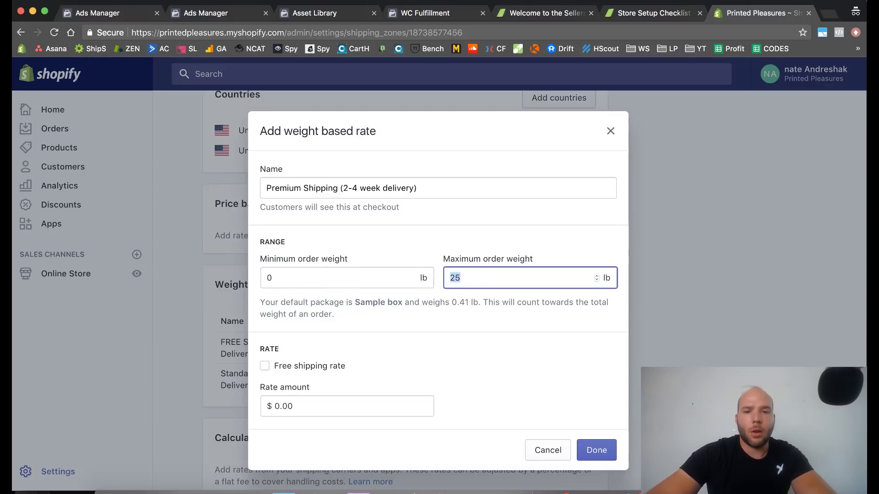
text(1)
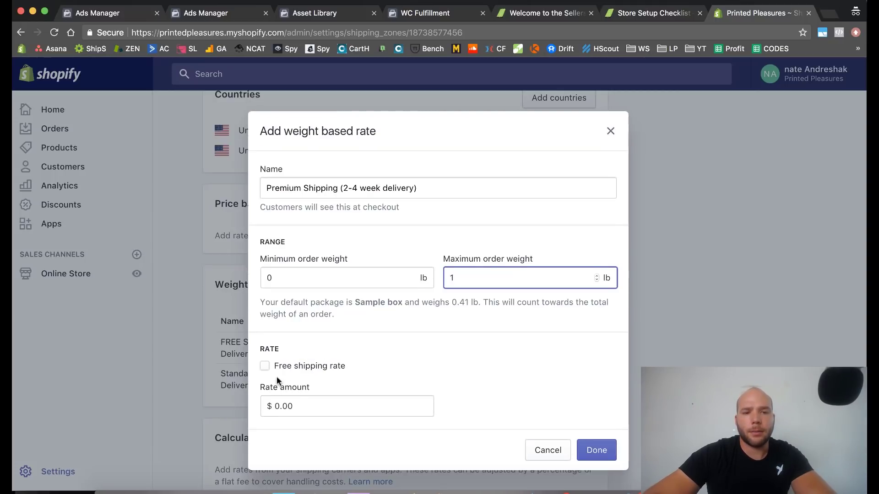
Price it at $4.99 as a paid rate and add it to the zone.
drag(276, 406, 276, 406)
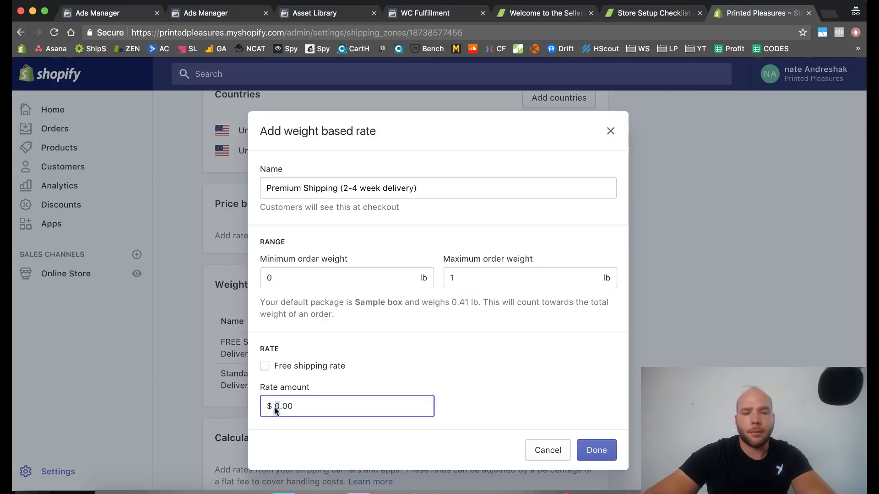
key(BackSpace)
key(BackSpace)
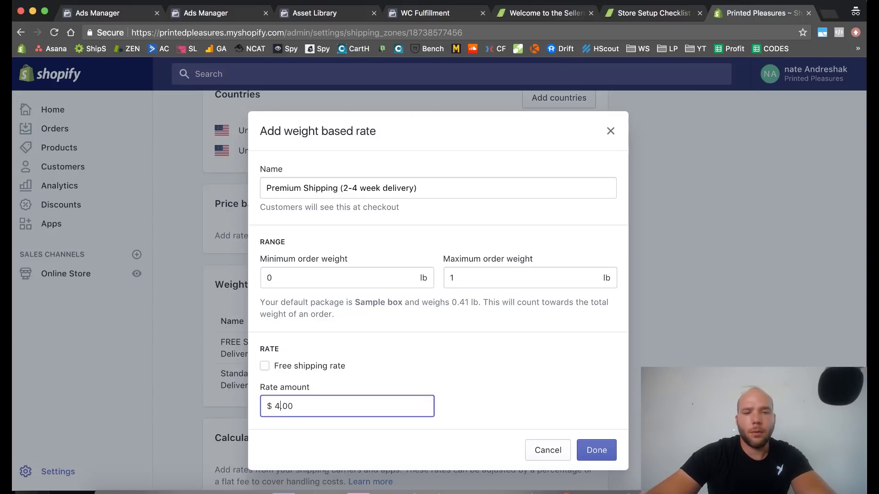
text(4.00)
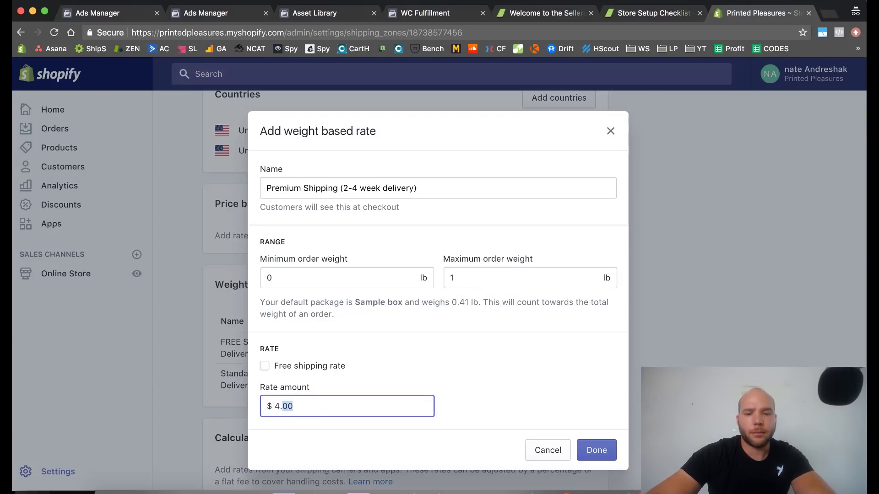
key(shift+Tab)
key(space)
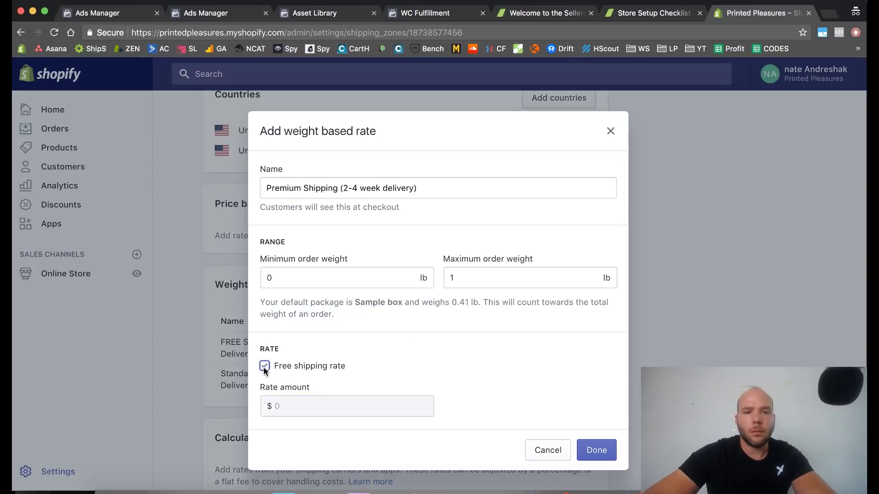
click(264, 367)
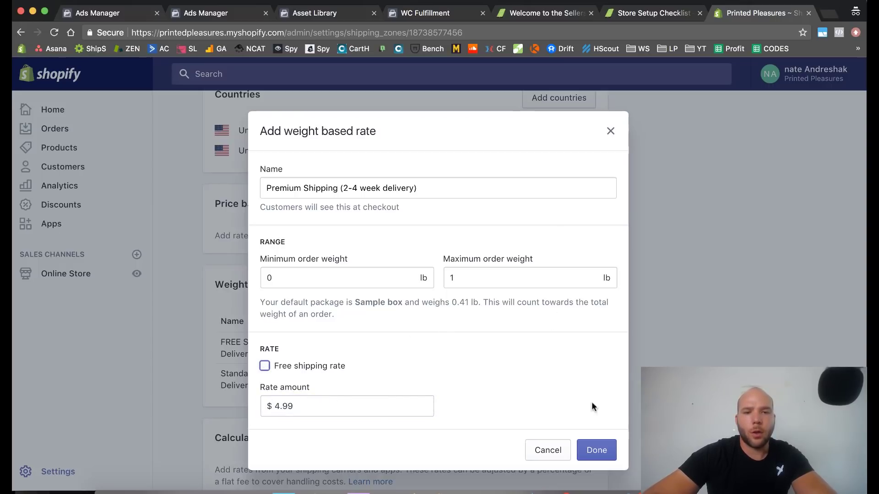
click(607, 455)
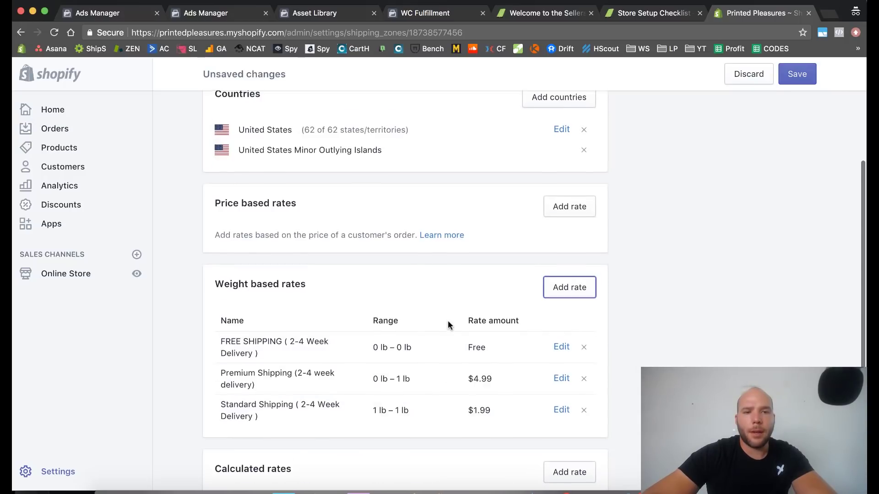
scroll(447, 321, up, 2)
Save the Domestic zone's free, $1.99 Standard and $4.99 Premium rates, then edit Rest of World.
scroll(428, 370, down, 5)
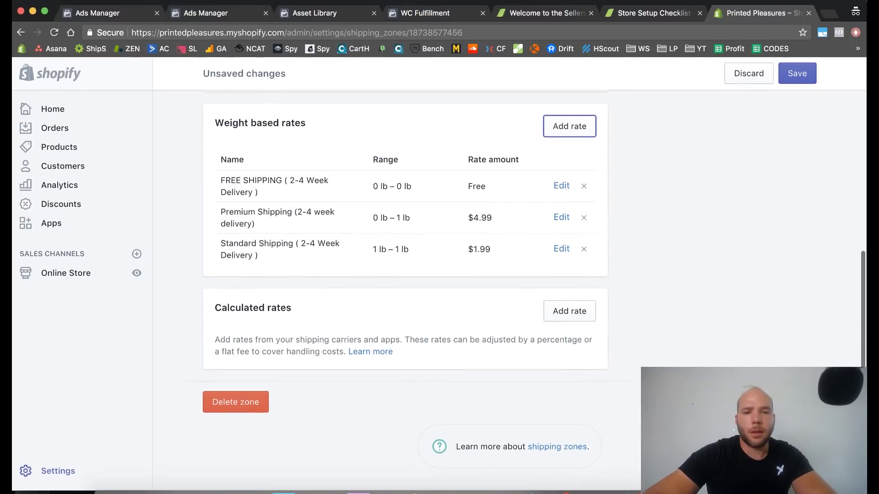
key(super+s)
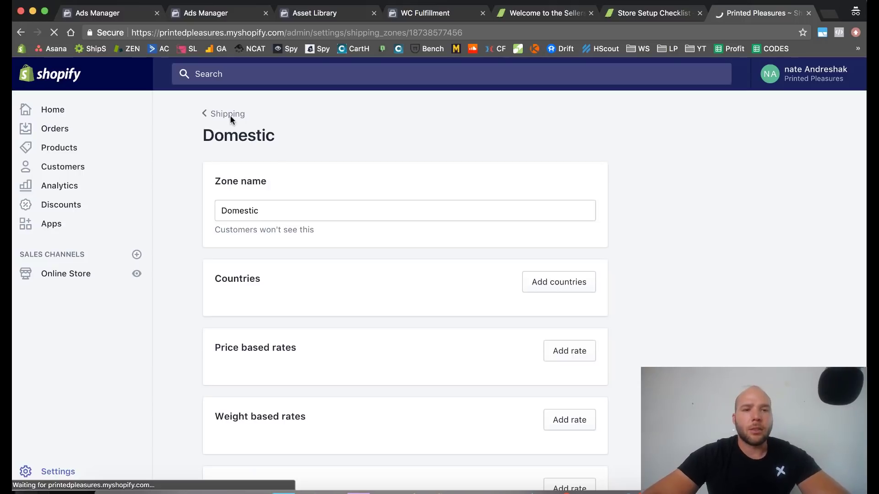
click(230, 117)
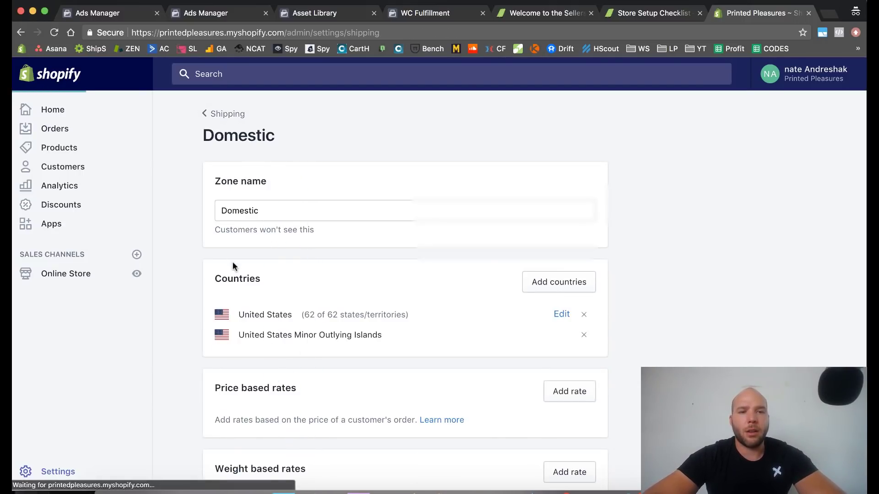
scroll(535, 167, down, 3)
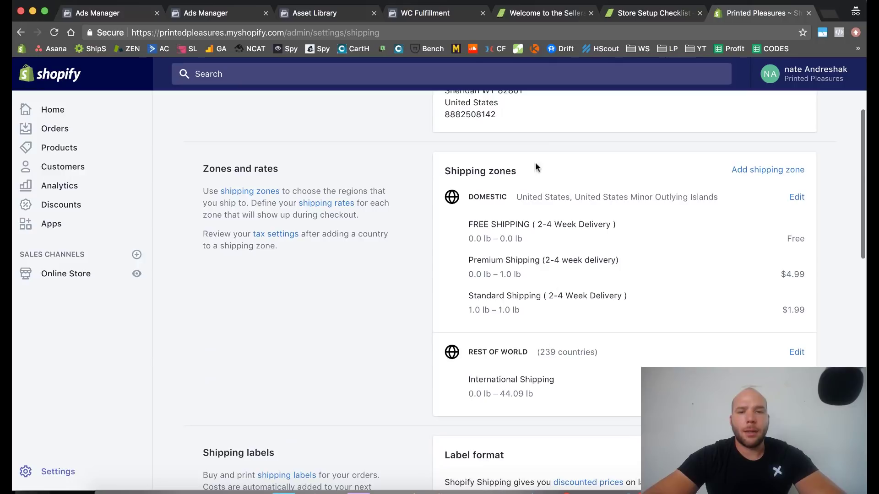
triple_click(482, 199)
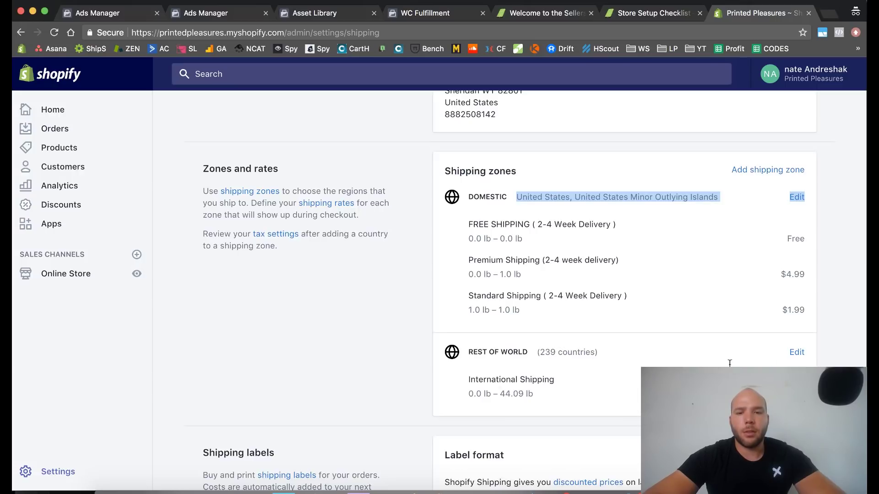
click(797, 355)
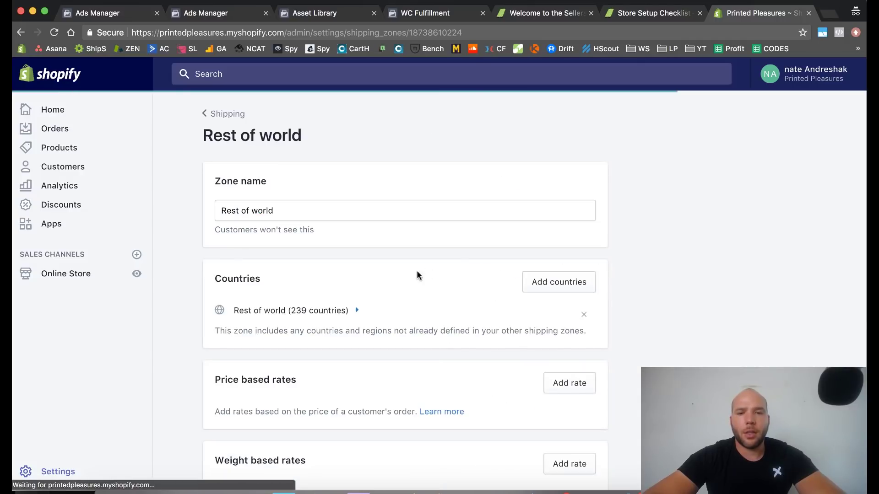
Replace the International Shipping rate with a free 'FREE SHIPPING' rate for 0–0 lb orders.
scroll(296, 252, down, 2)
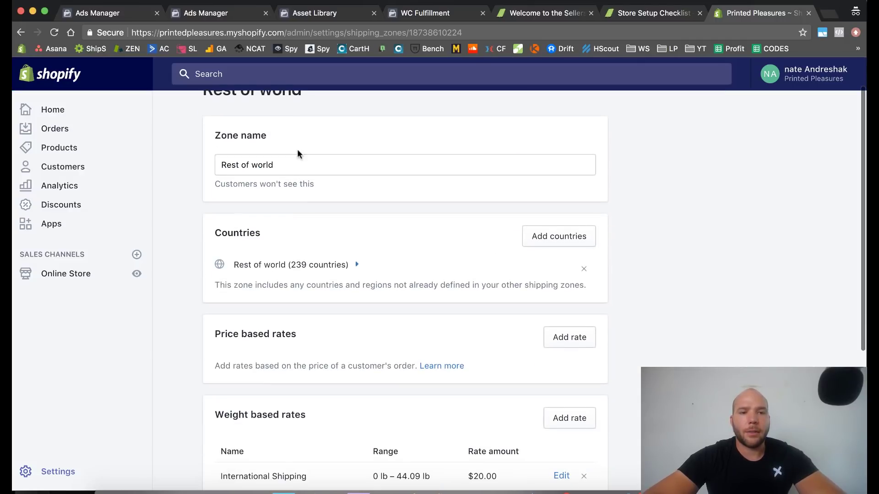
scroll(465, 265, down, 5)
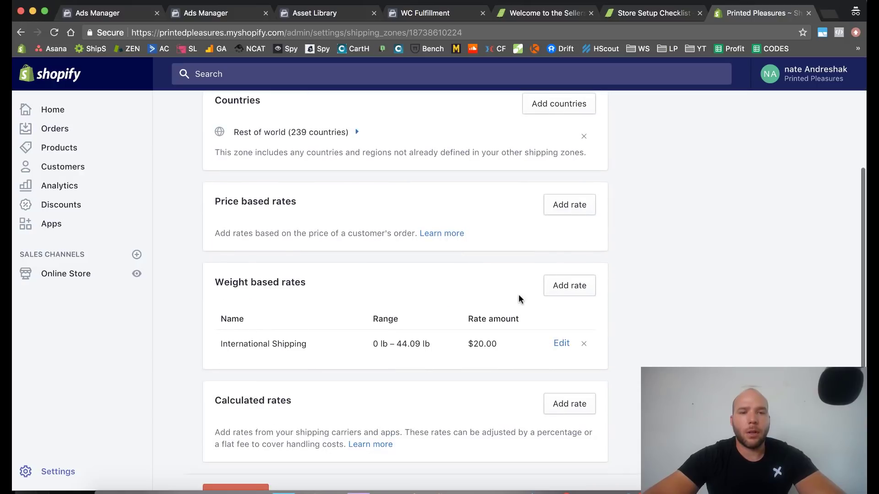
click(585, 347)
click(572, 286)
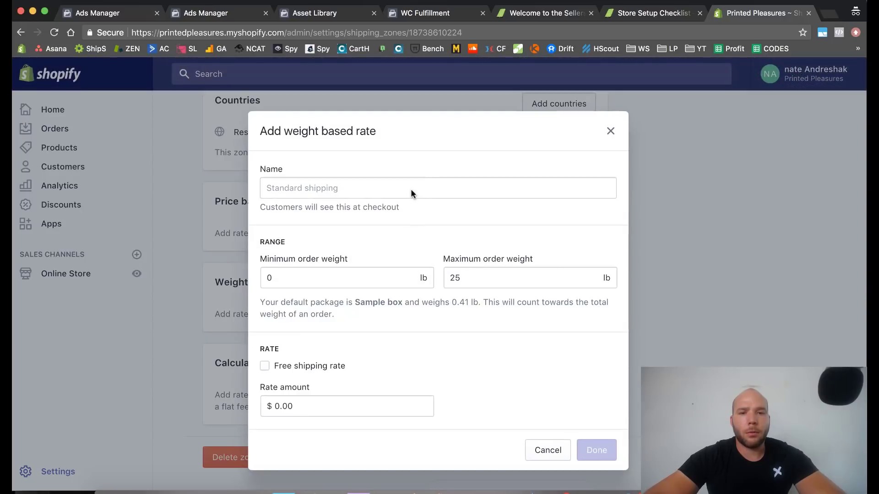
click(411, 189)
text(FREE SHIPPING ( 2-4 Week Delivery ))
click(349, 274)
click(467, 276)
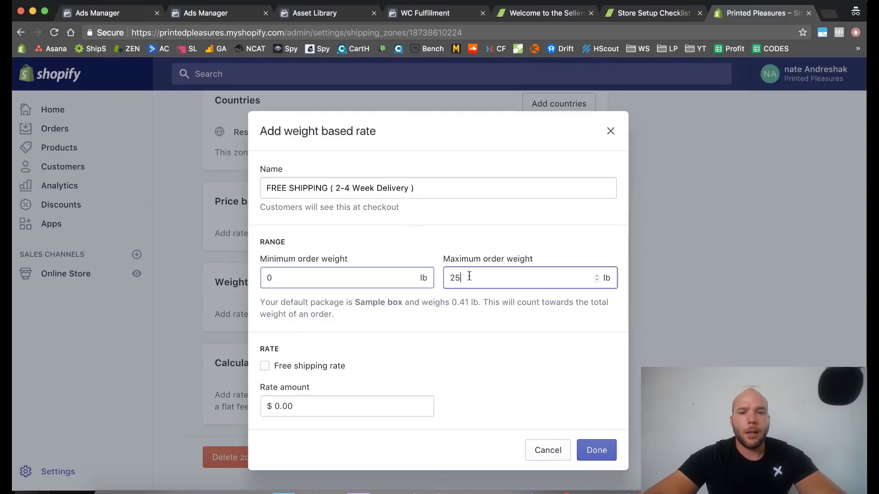
key(BackSpace)
key(BackSpace)
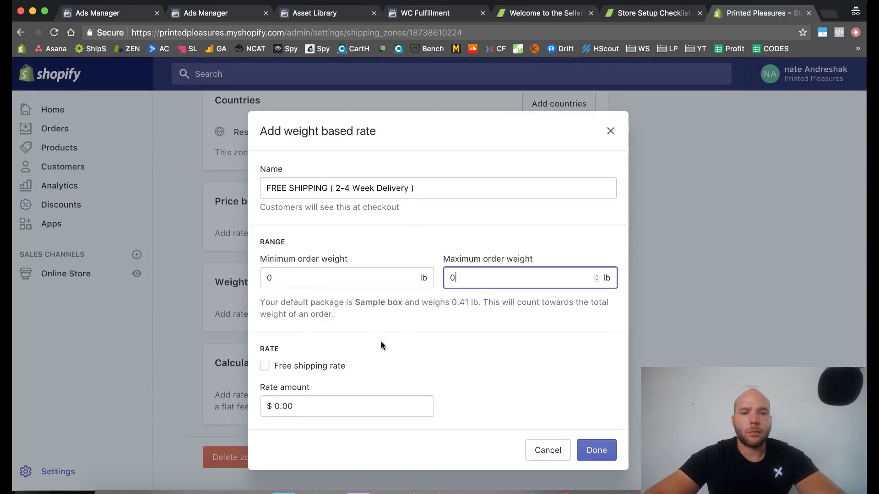
click(265, 366)
click(596, 451)
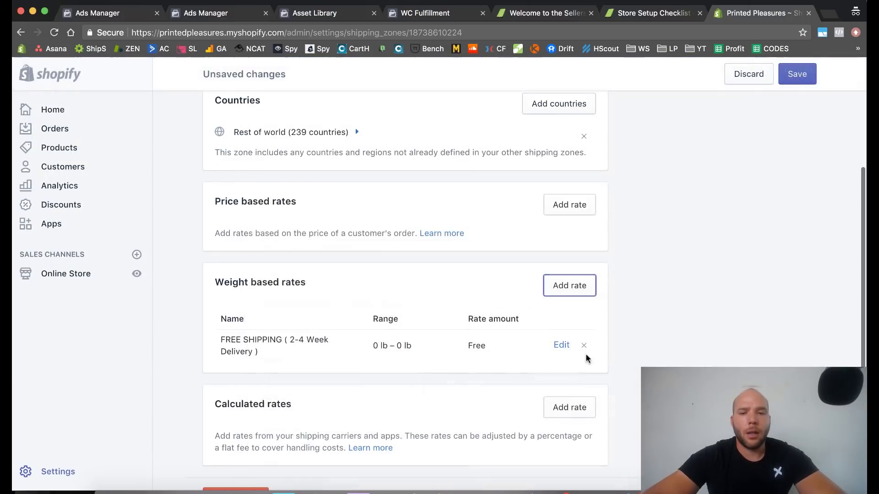
Start a 'Standard Shipping' weight-based rate covering 1–1 lb orders.
scroll(561, 386, down, 2)
scroll(572, 279, up, 2)
click(571, 280)
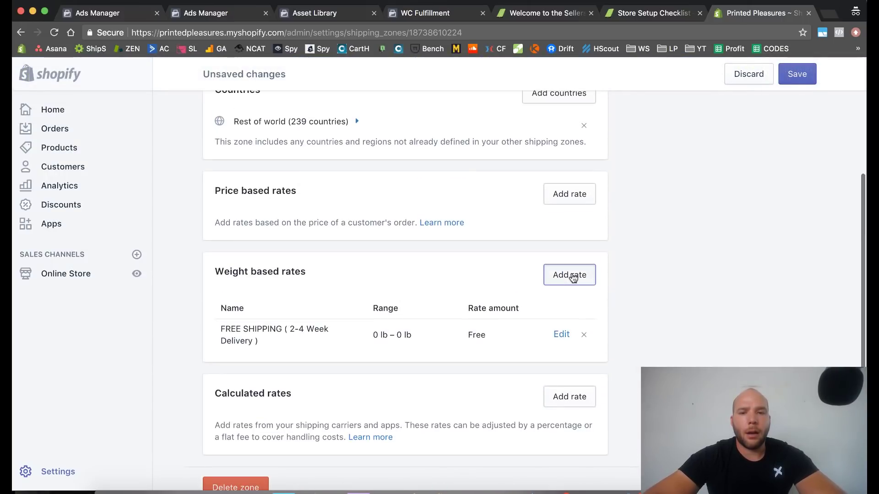
click(348, 193)
text(FREE SHIPPING ( 2-4 Week Delivery ))
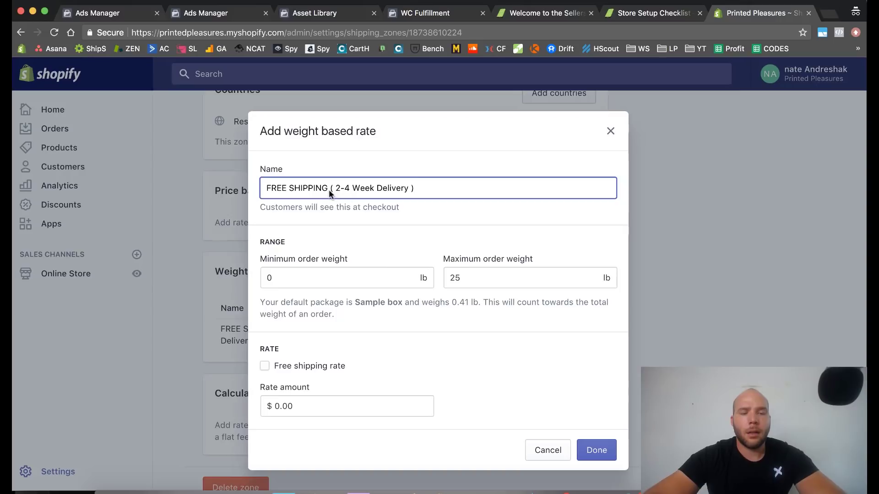
drag(328, 189, 247, 189)
text(Sta)
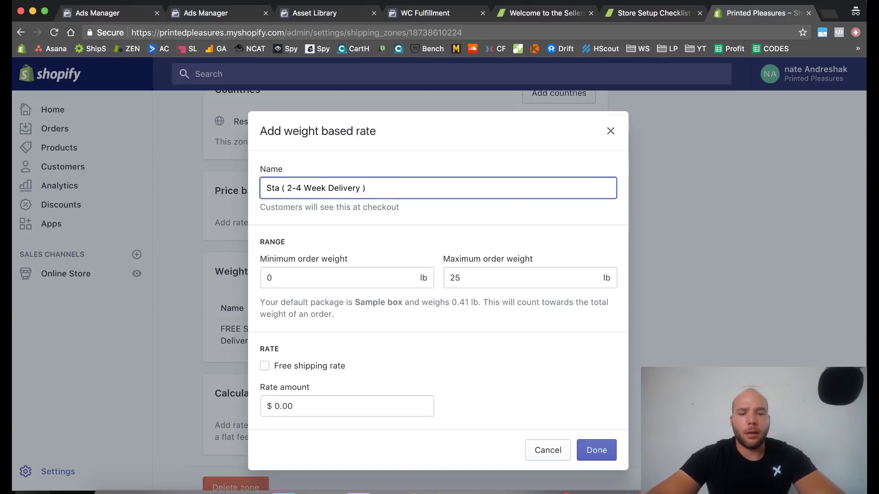
text(ndard Shipping)
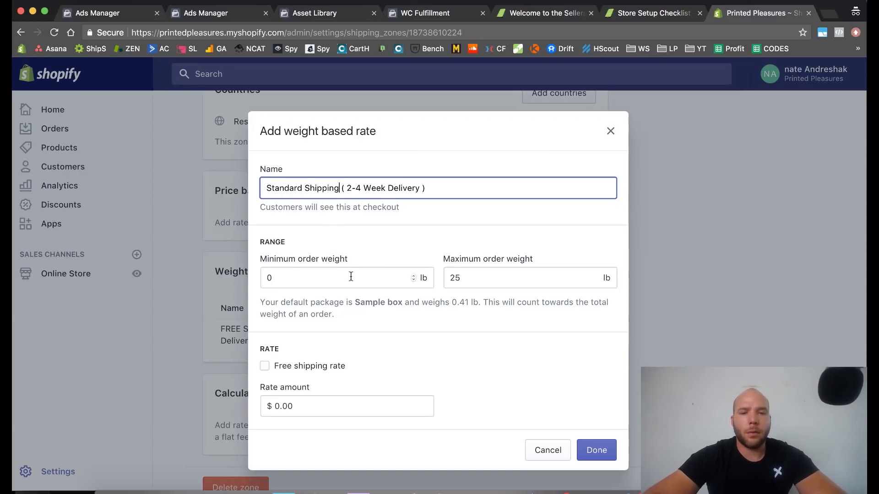
click(483, 279)
text(0)
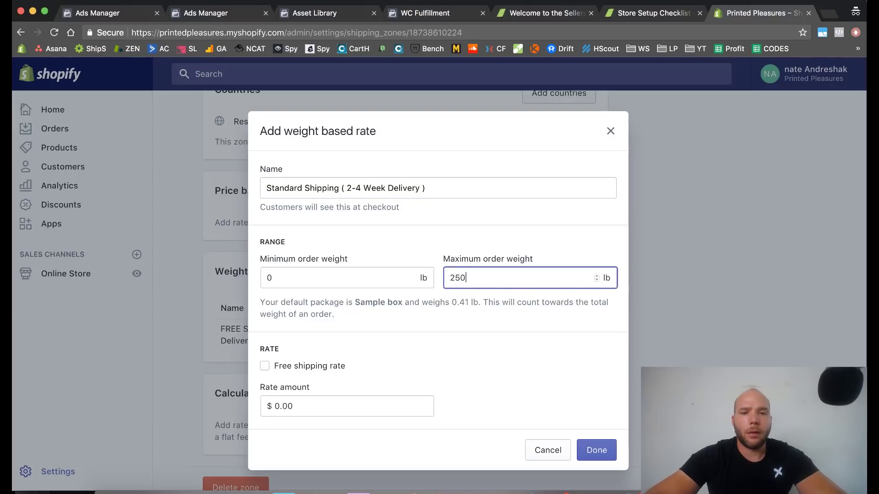
double_click(483, 281)
text(1)
click(345, 279)
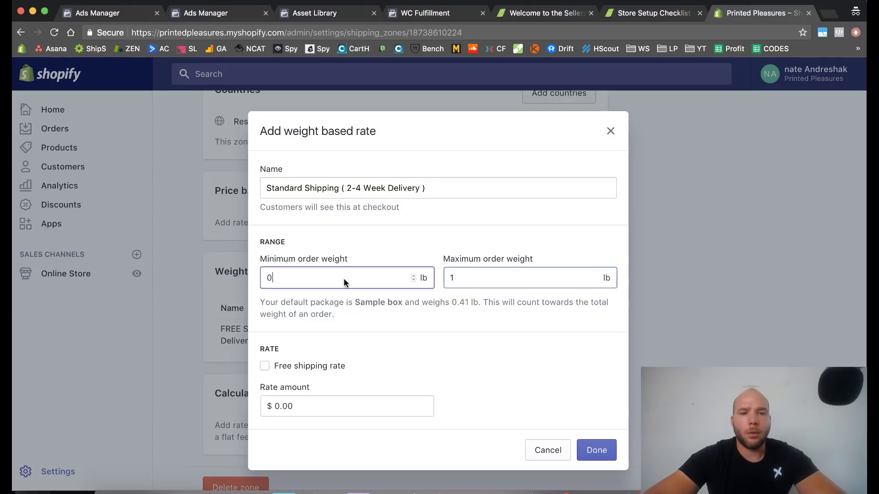
text(1)
Set the Standard Shipping rate to $3.99 (not free), add it to the zone, and save.
double_click(278, 408)
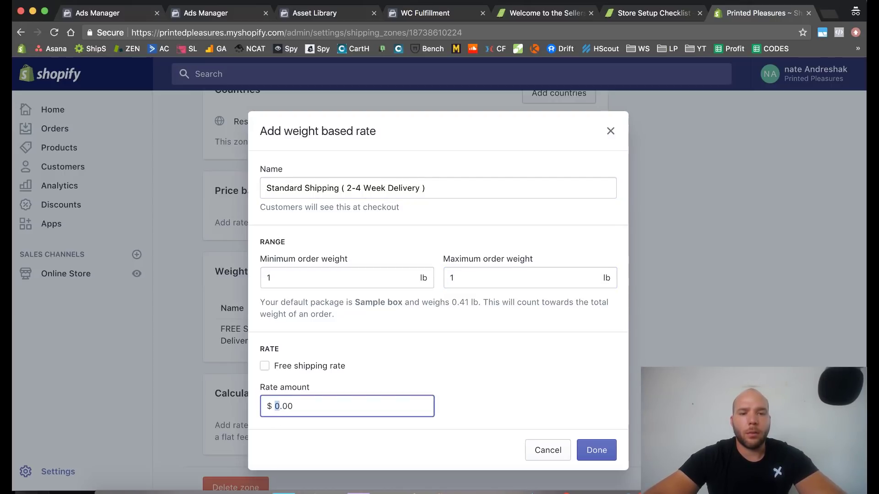
text(1)
key(BackSpace)
text(3.)
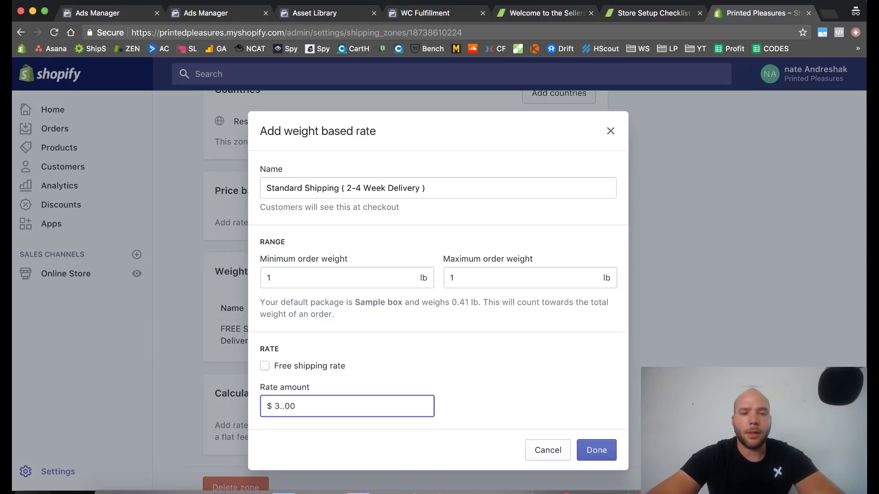
text(99)
key(BackSpace)
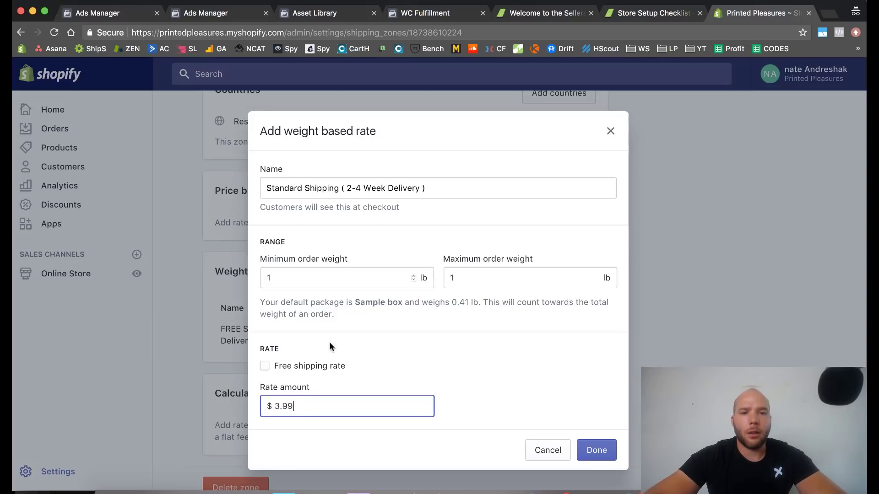
key(shift+Tab)
key(space)
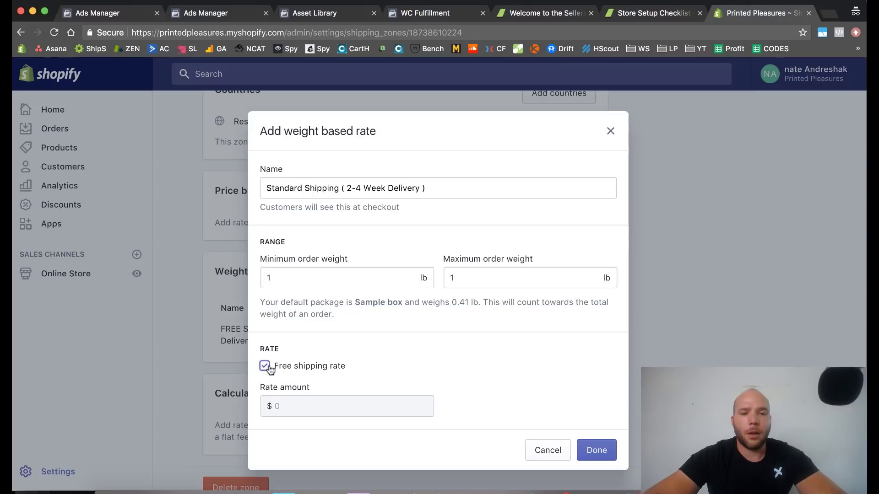
click(265, 366)
click(592, 450)
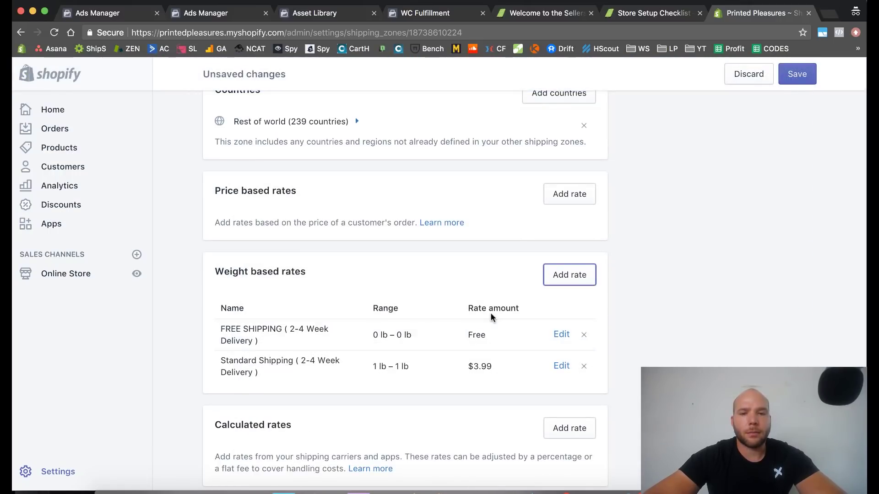
key(super+s)
Name a new weight-based rate 'Premium Shipping (2-4 week )' covering 0–1 lb orders.
scroll(388, 322, down, 3)
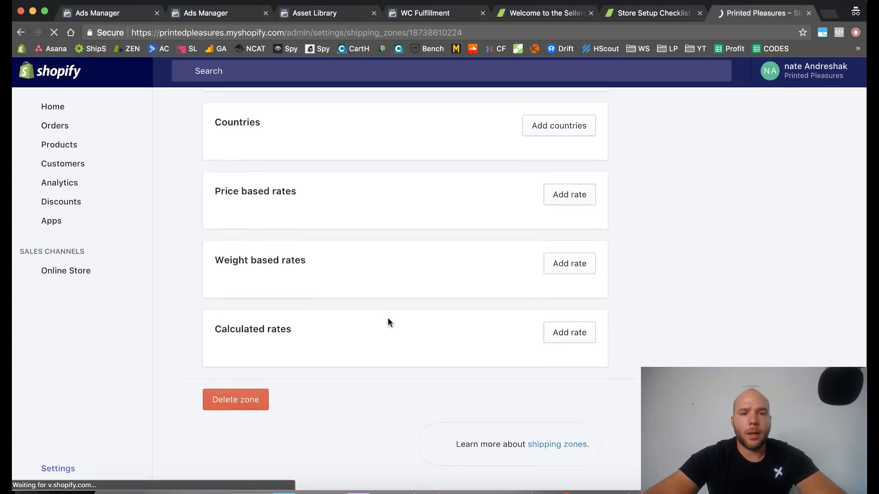
scroll(388, 322, down, 2)
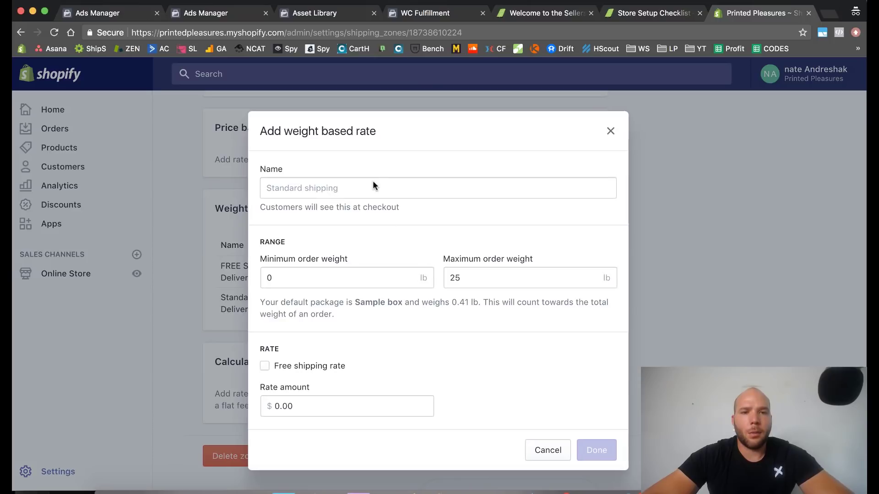
click(372, 181)
text(Pre)
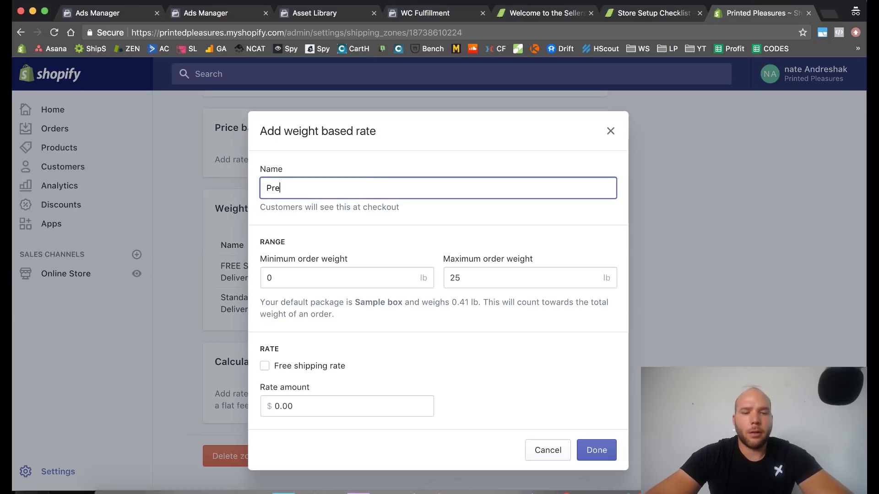
text(miu)
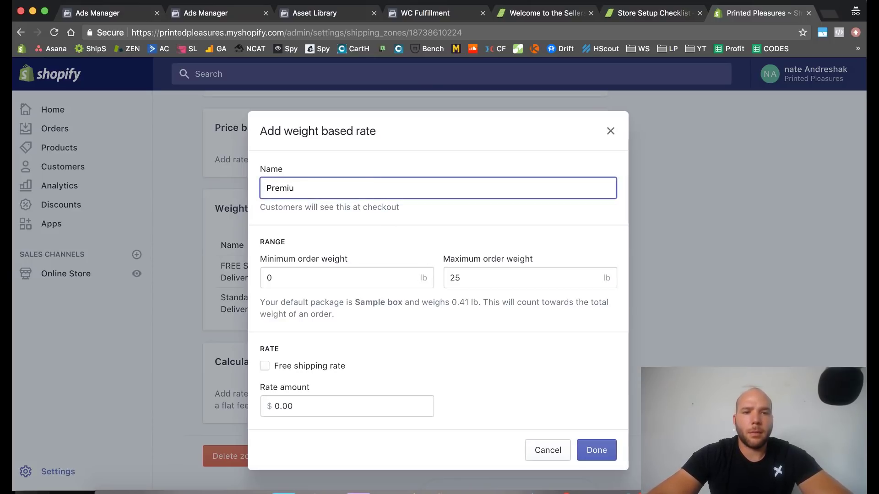
text(m Shipping )
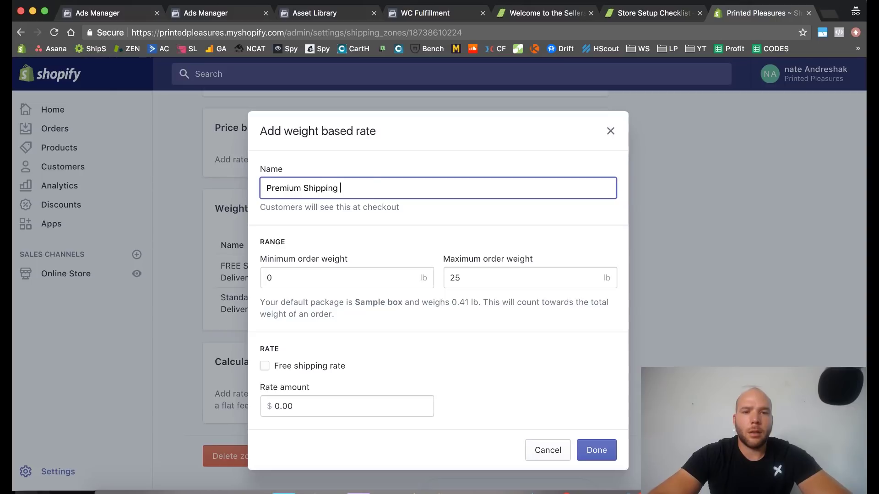
text((2-4 week ))
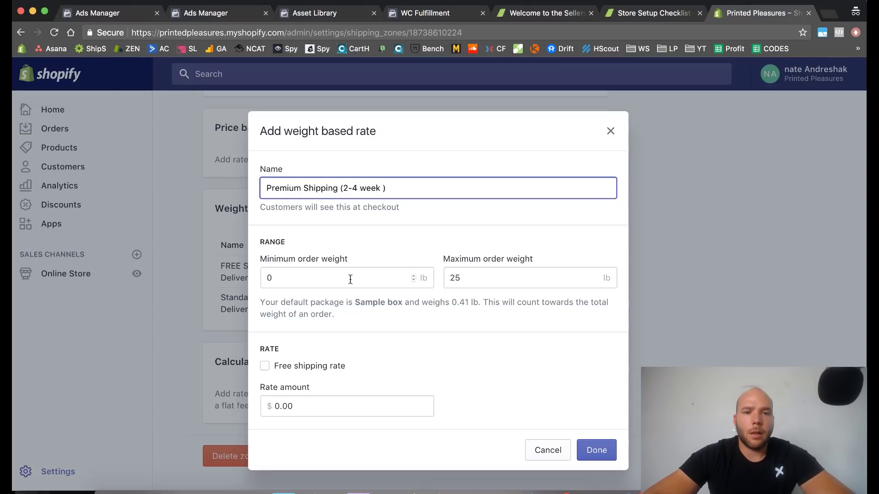
click(351, 281)
click(478, 283)
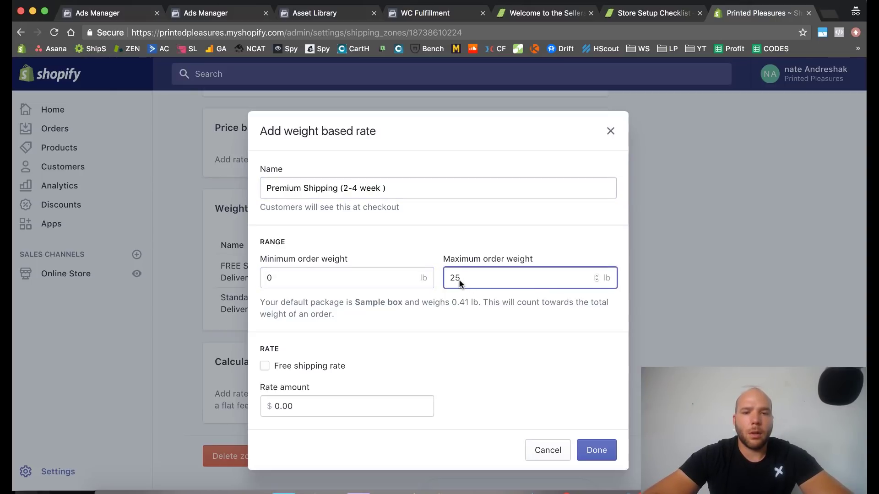
double_click(458, 279)
text(1)
click(463, 336)
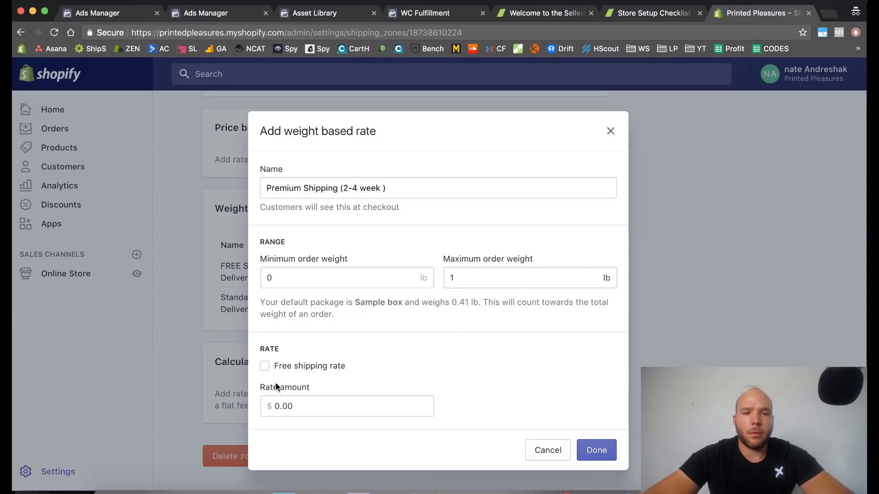
Set the Premium Shipping price to $4.99, add it to the zone, and save.
click(276, 405)
text(4.00)
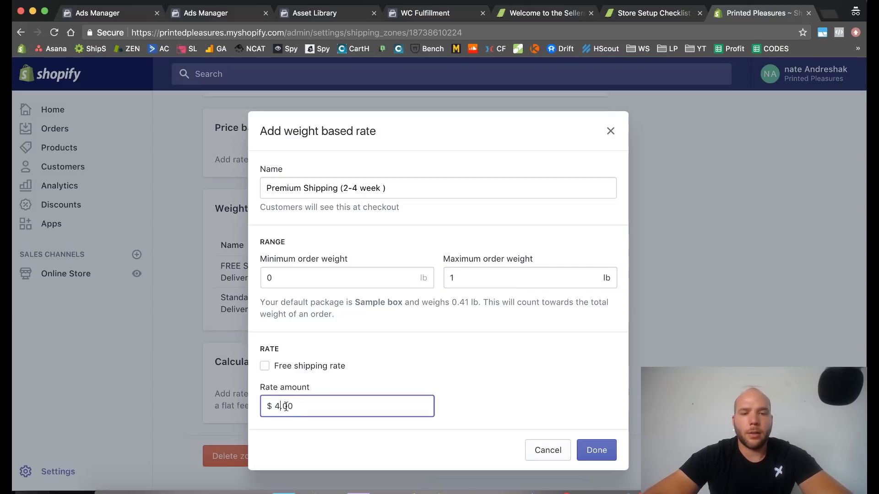
key(Delete)
key(Delete)
text(99)
double_click(275, 406)
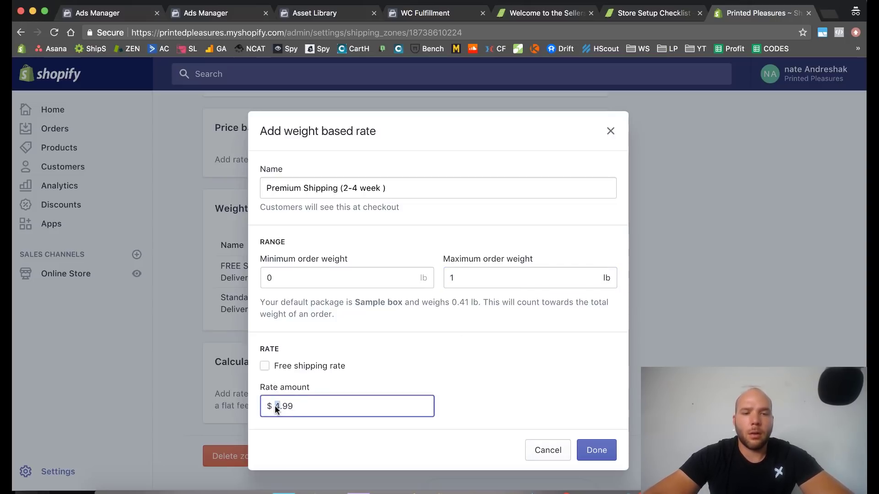
text(5)
click(386, 375)
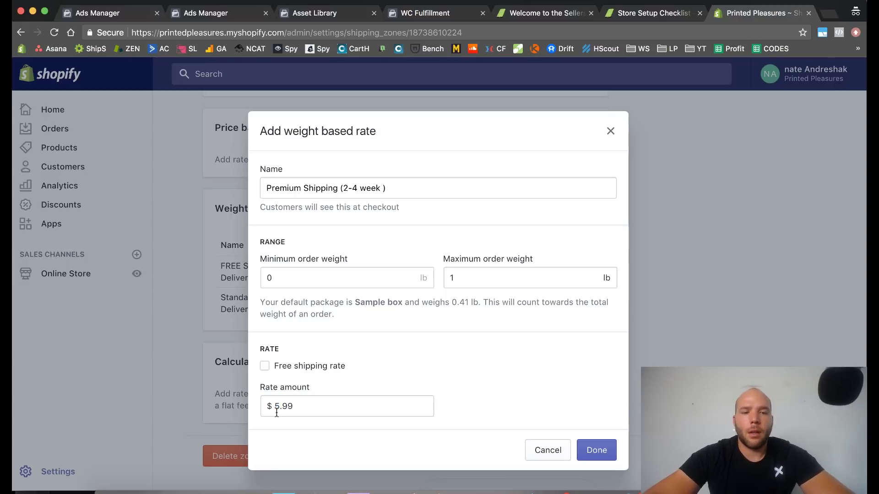
double_click(276, 408)
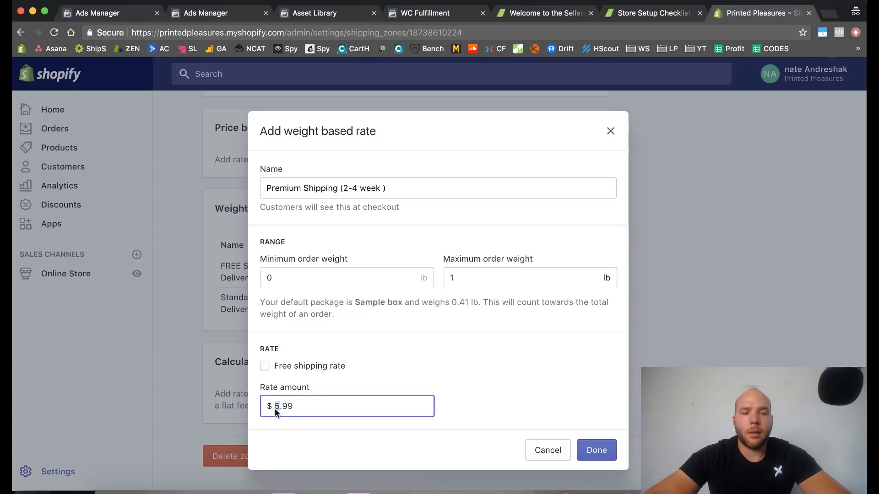
text(4)
click(418, 371)
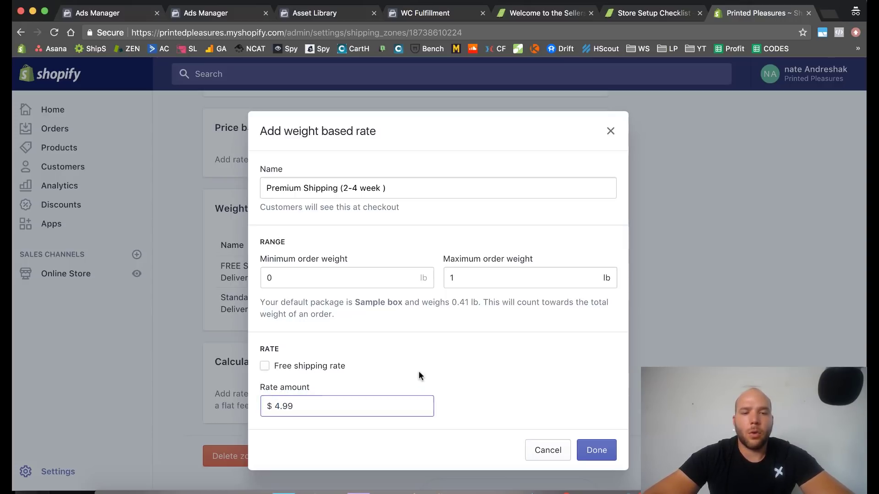
click(593, 451)
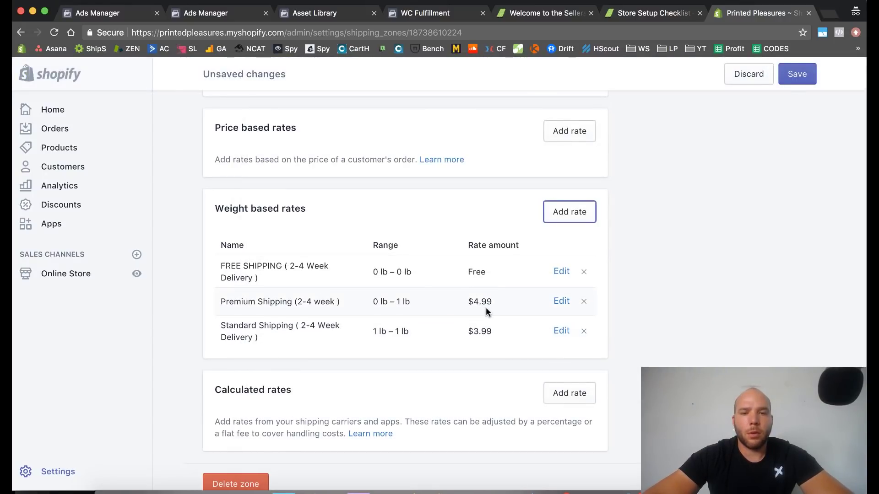
click(799, 77)
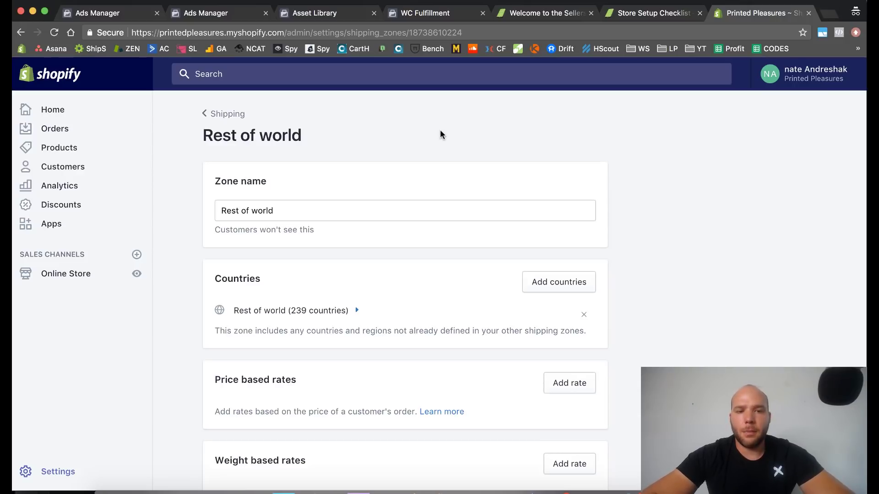
Back on Shipping settings, highlight the Domestic $1.99 Standard rate and both zones' free-shipping ranges.
click(243, 114)
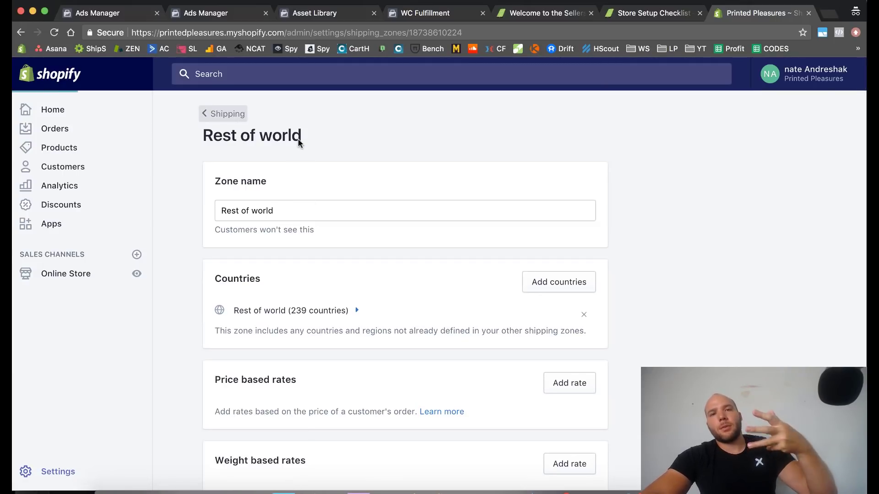
scroll(626, 341, up, 3)
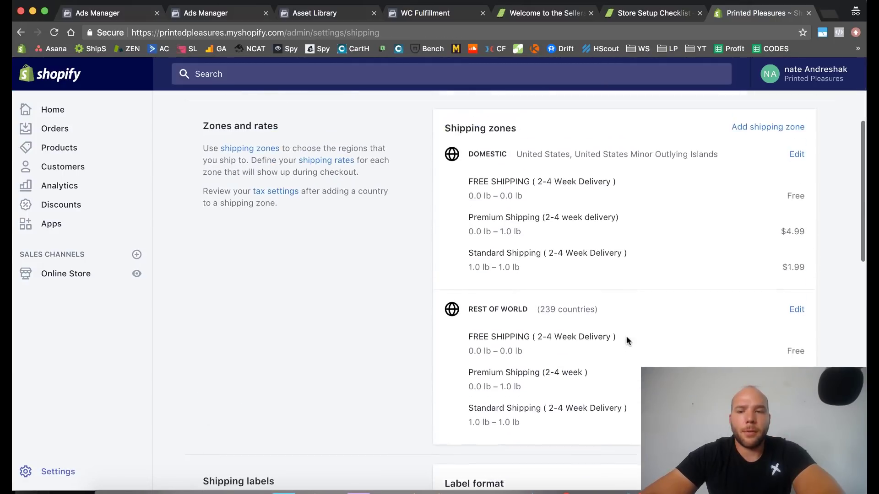
scroll(763, 232, up, 1)
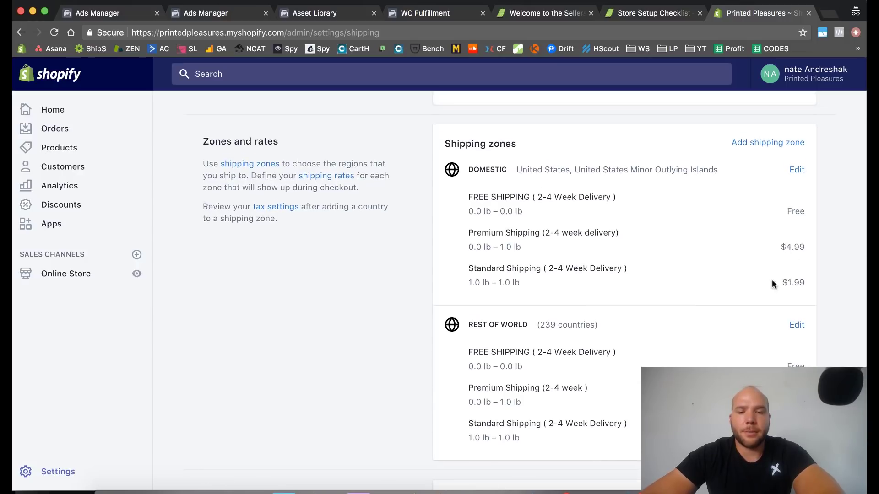
drag(773, 284, 807, 283)
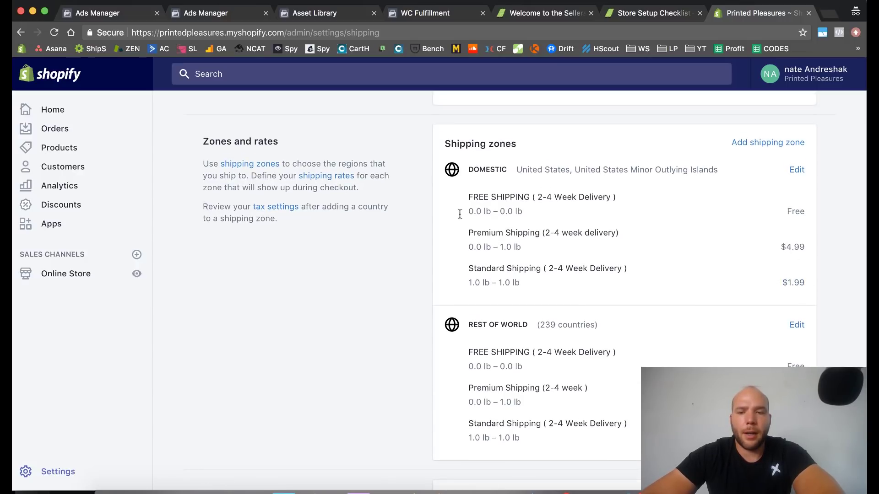
scroll(557, 399, up, 1)
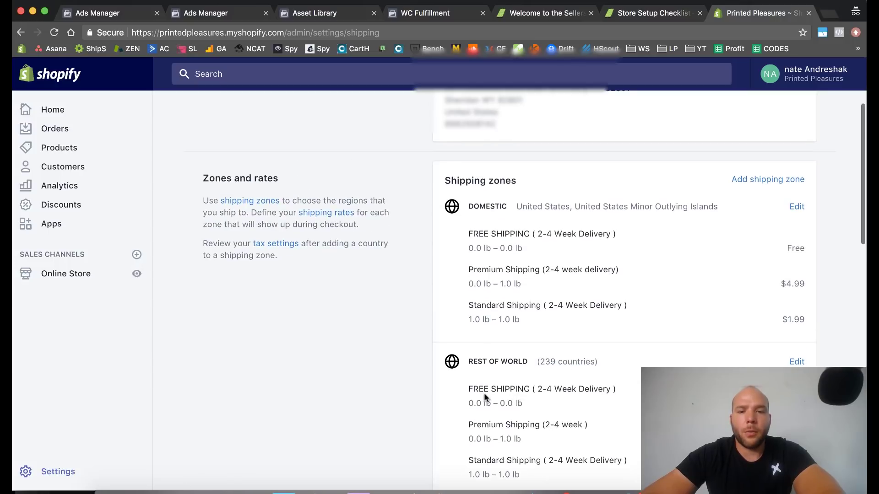
drag(482, 389, 459, 389)
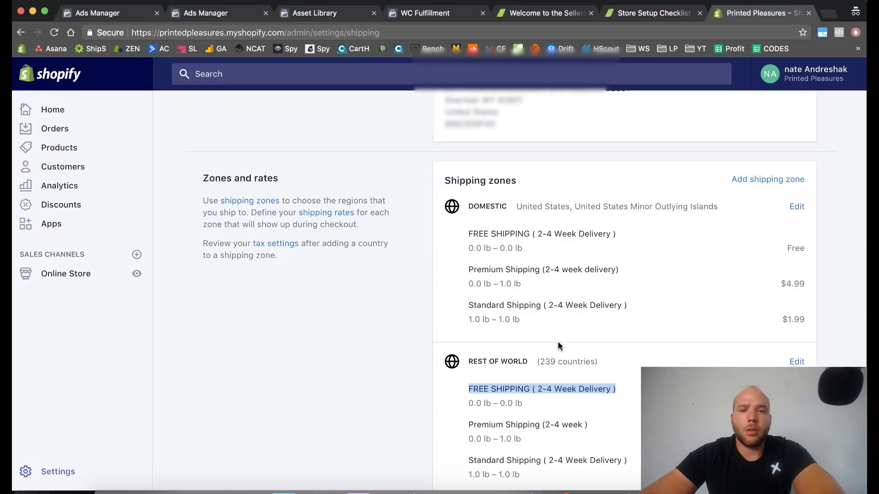
drag(468, 248, 522, 248)
double_click(522, 403)
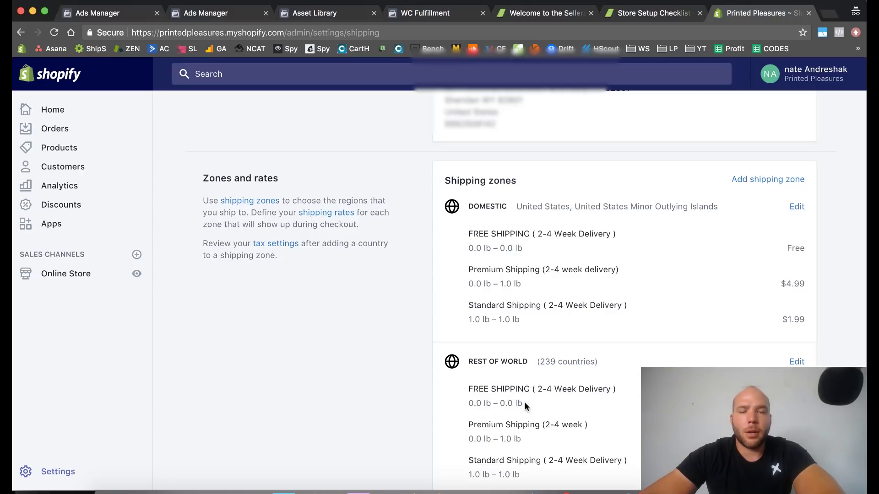
Scroll through the Domestic and Rest of World rate lists, then go back to Settings.
scroll(538, 320, down, 3)
scroll(538, 320, up, 2)
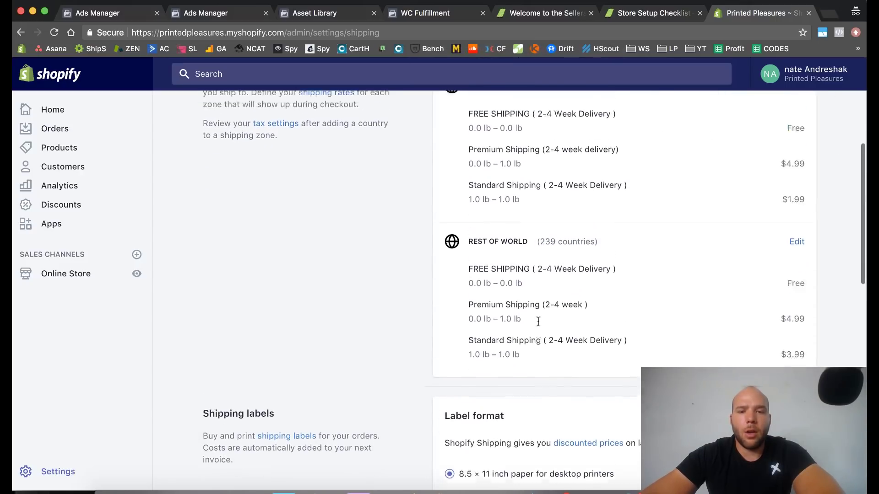
scroll(538, 289, down, 5)
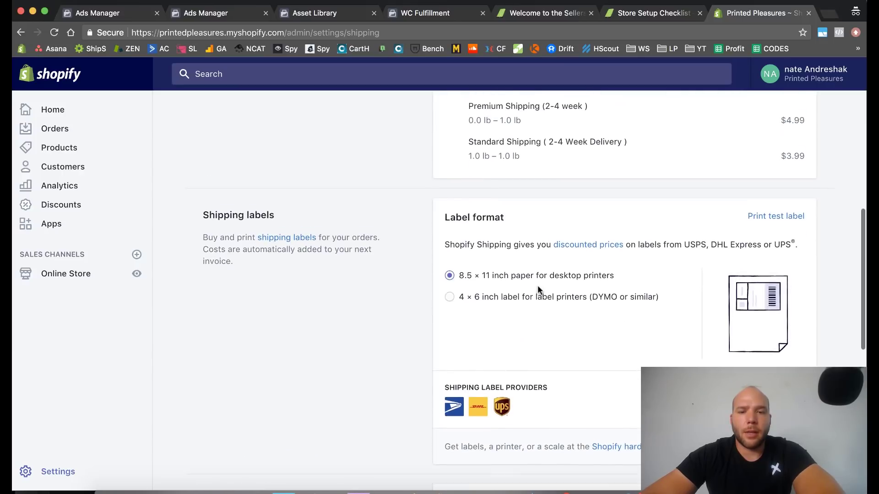
scroll(539, 289, up, 1)
scroll(539, 290, down, 4)
scroll(538, 287, down, 4)
scroll(539, 286, up, 7)
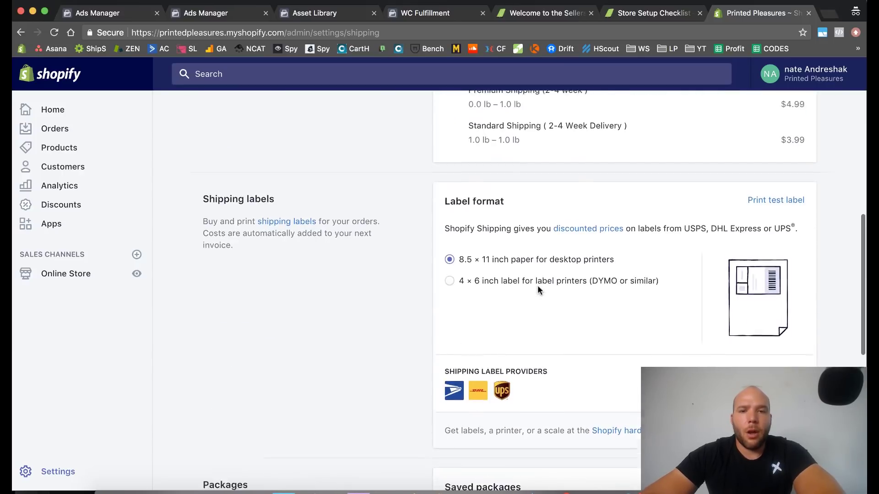
scroll(504, 369, down, 5)
scroll(504, 369, down, 4)
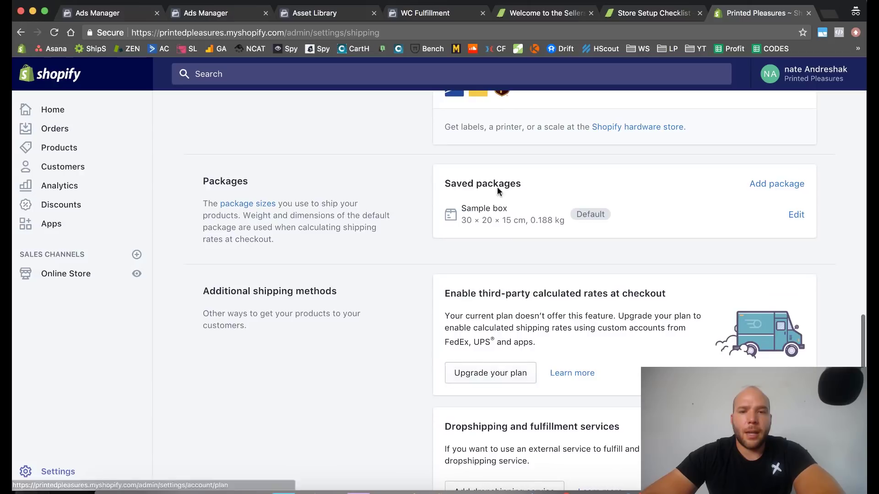
scroll(512, 257, down, 2)
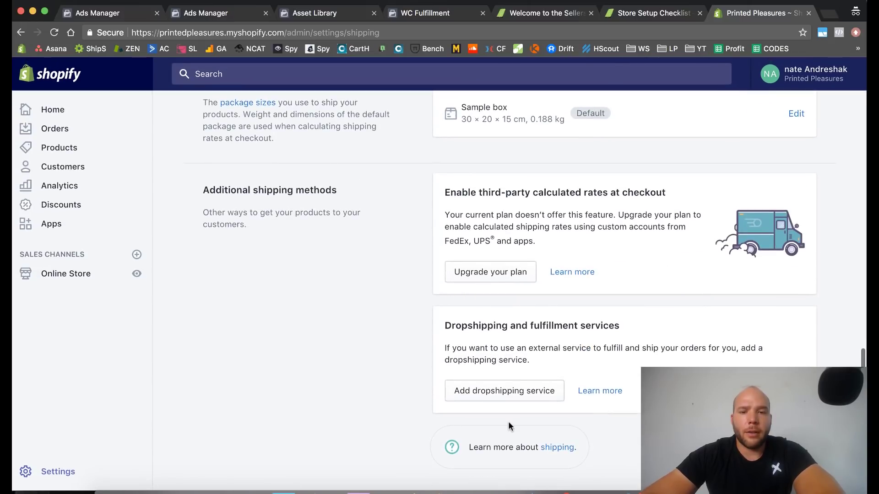
scroll(508, 421, up, 15)
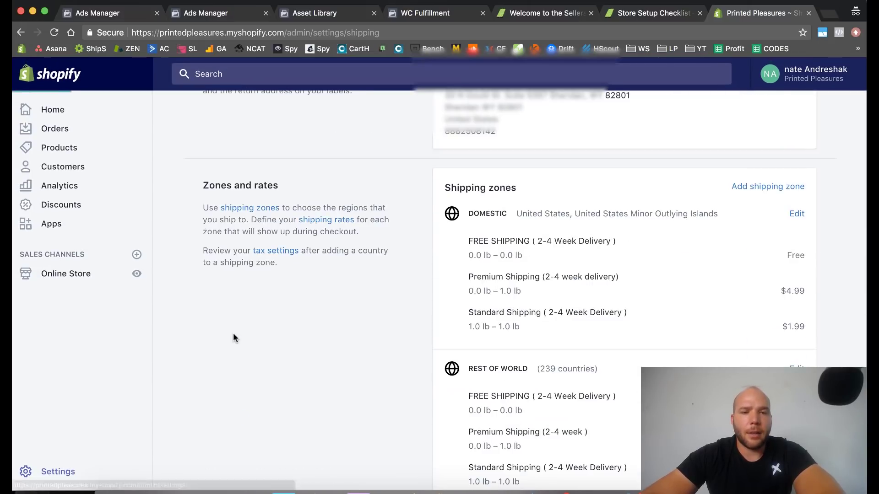
key(super+bracketleft)
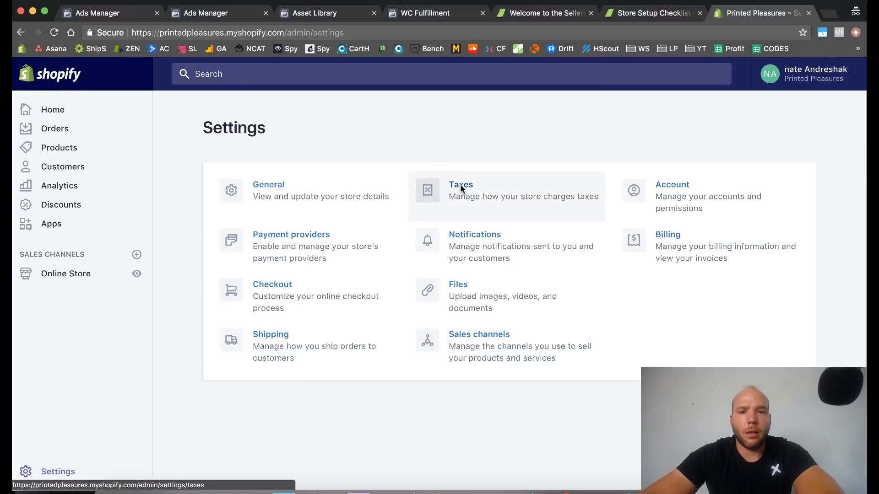
Review the Taxes settings, view and close the tax setup help article, then return to Settings.
click(460, 185)
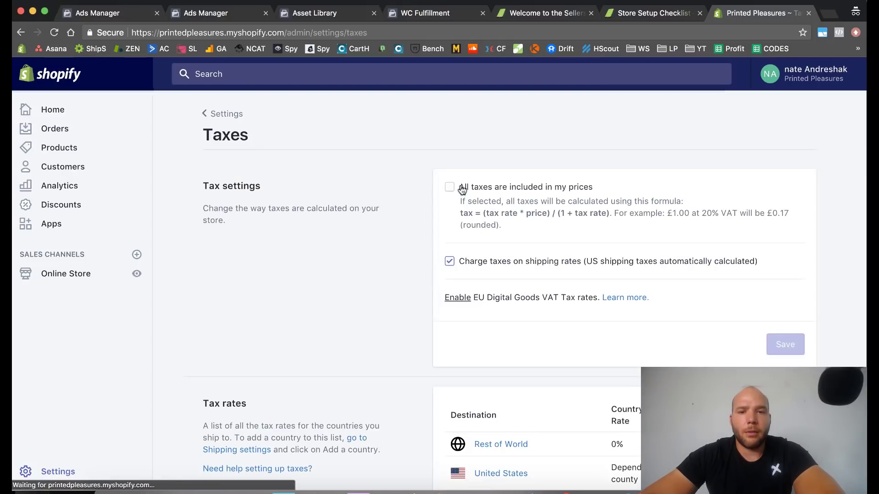
scroll(488, 281, down, 3)
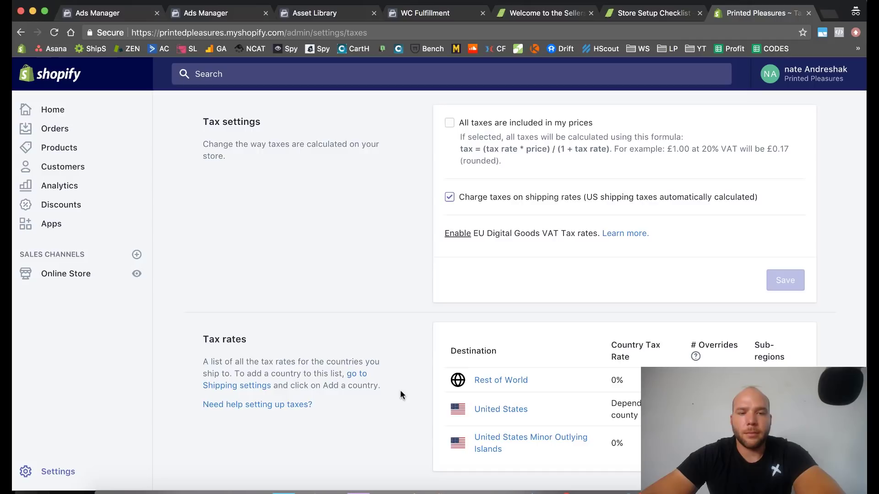
click(280, 406)
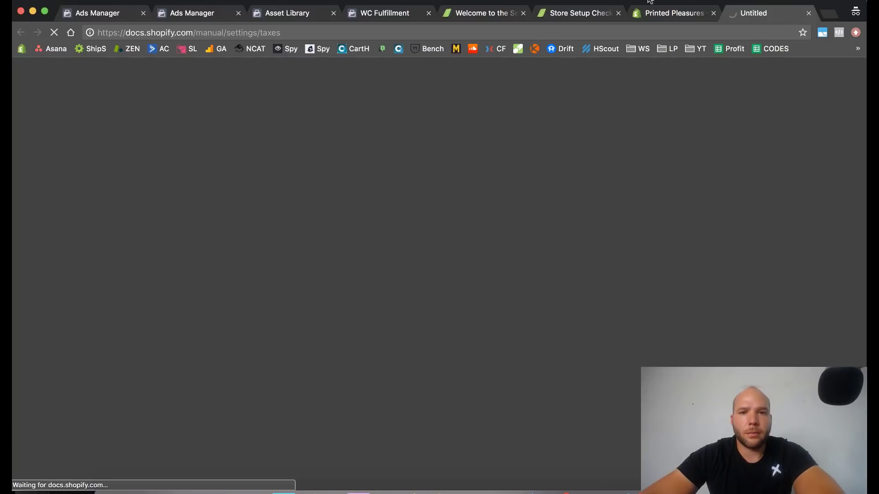
click(809, 13)
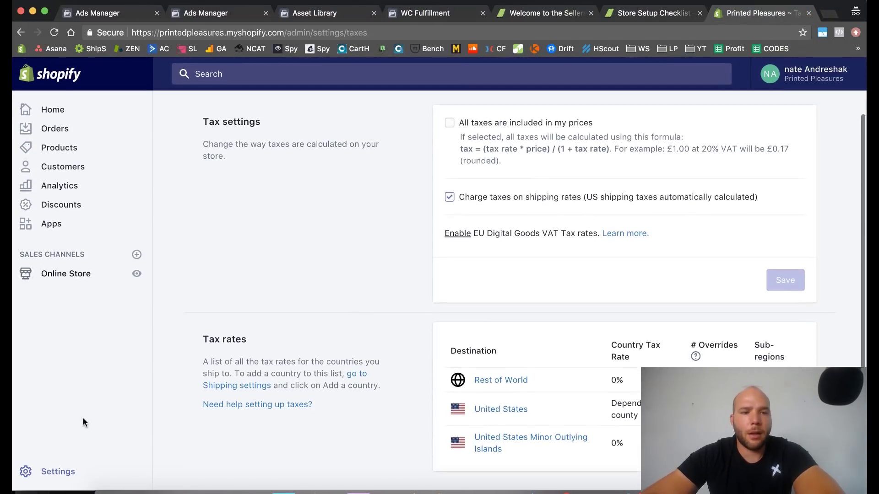
click(64, 476)
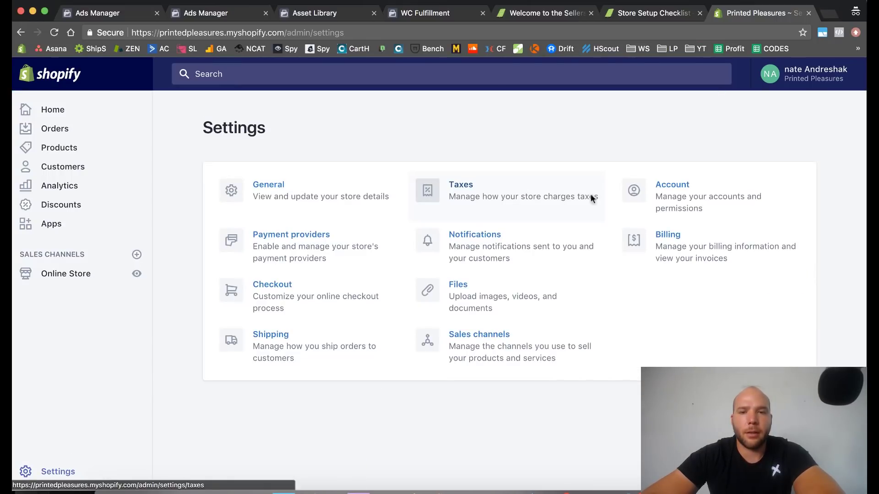
Open Account settings and start a new staff account with full permissions turned off.
click(674, 182)
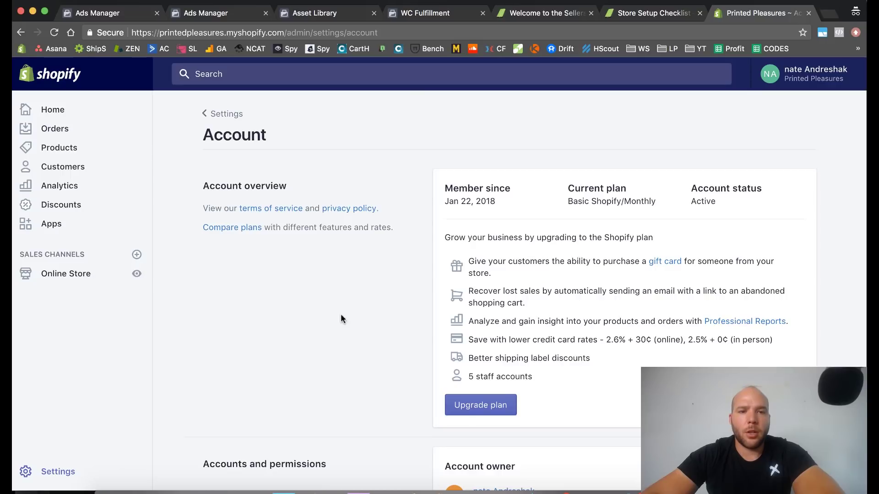
scroll(340, 314, down, 6)
scroll(505, 260, down, 1)
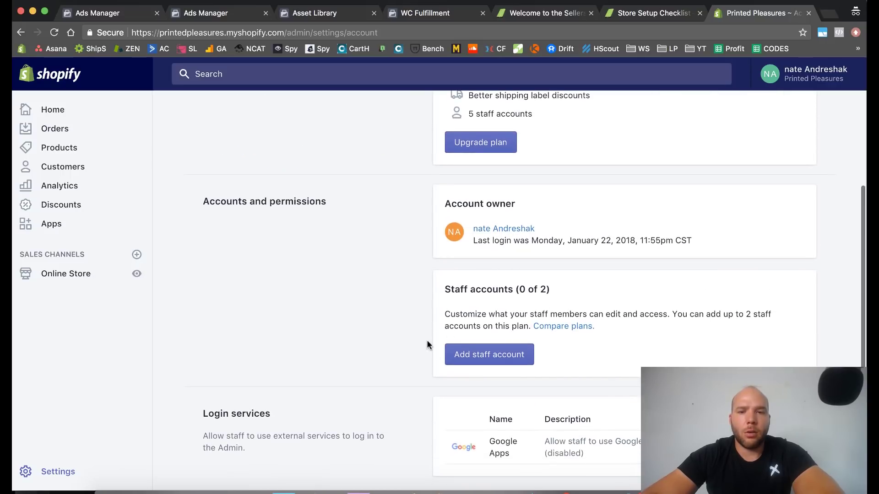
scroll(428, 320, down, 3)
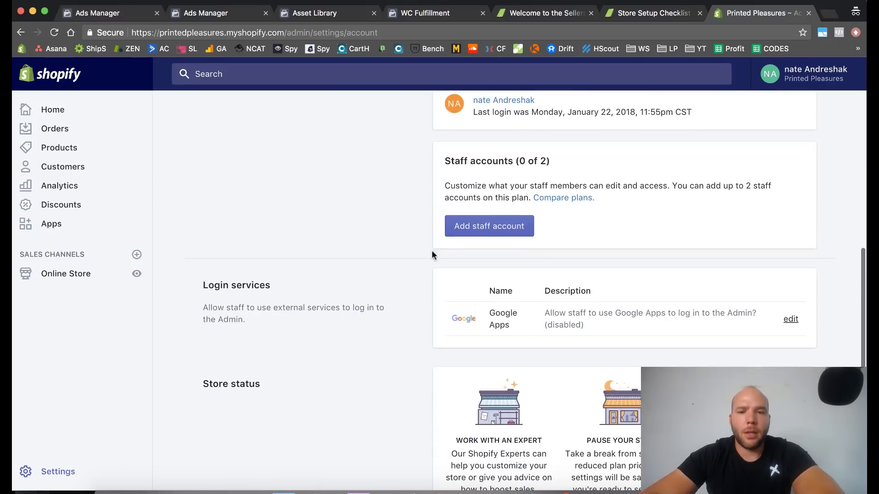
click(493, 229)
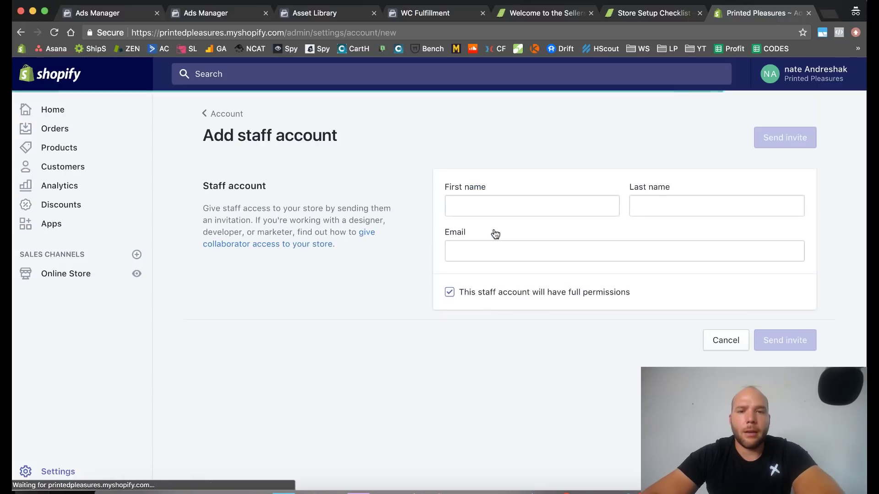
click(488, 205)
click(449, 292)
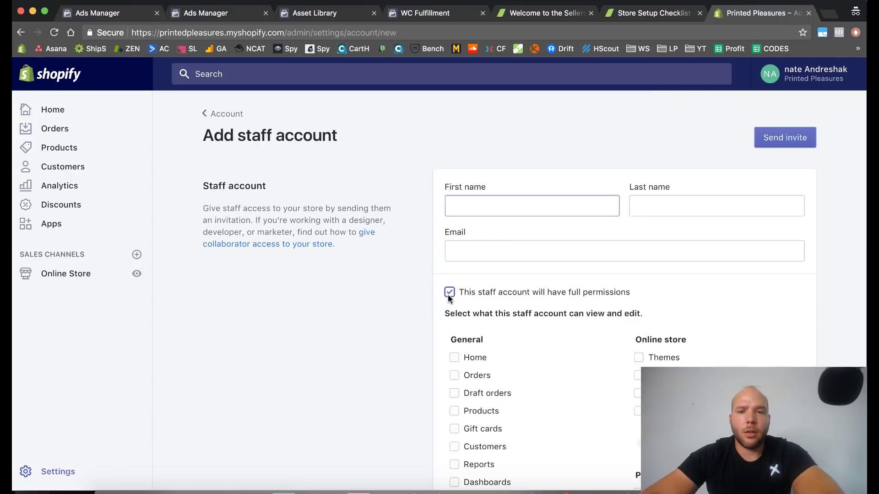
click(449, 292)
click(474, 208)
click(589, 254)
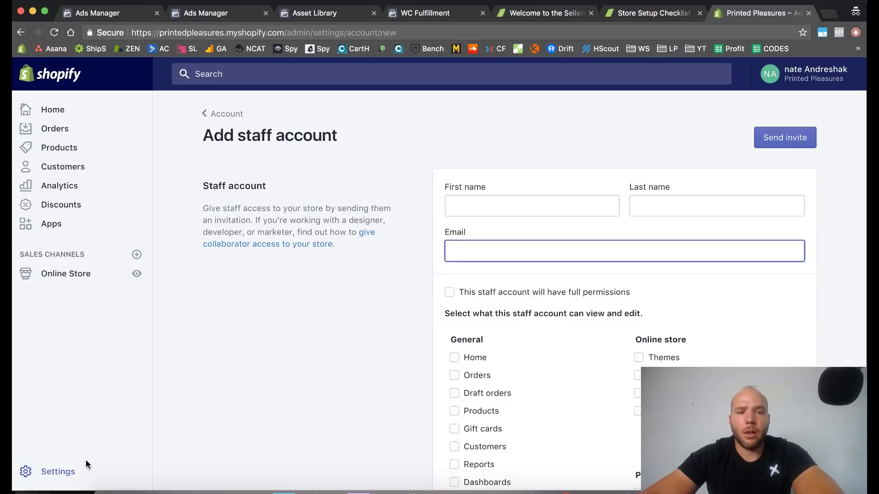
Tick individual staff permissions, including Products and Draft orders.
scroll(763, 108, down, 1)
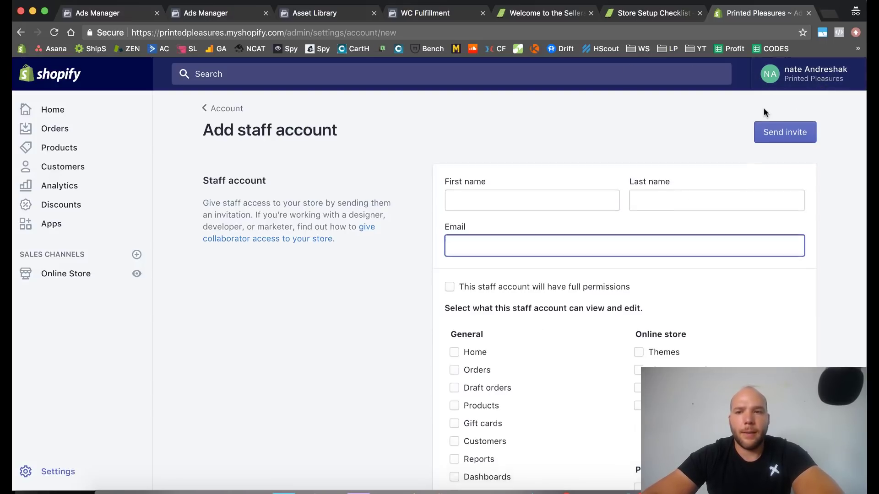
scroll(576, 251, down, 3)
scroll(576, 251, down, 3)
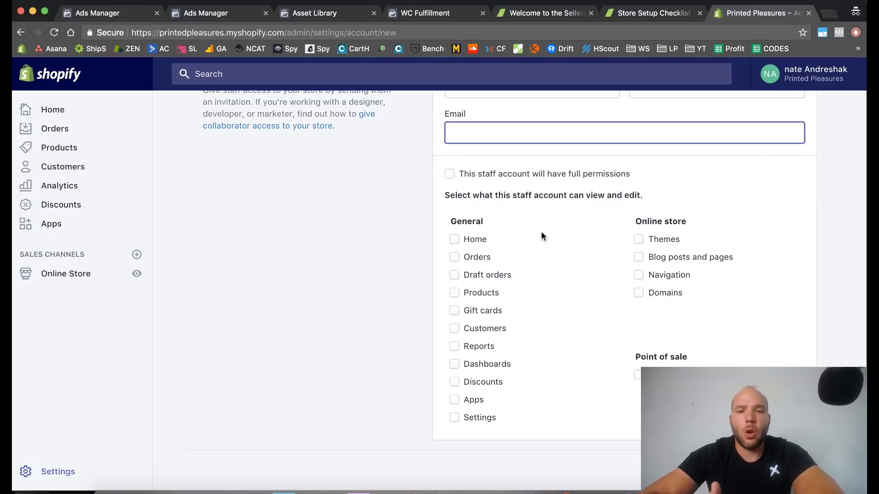
click(451, 241)
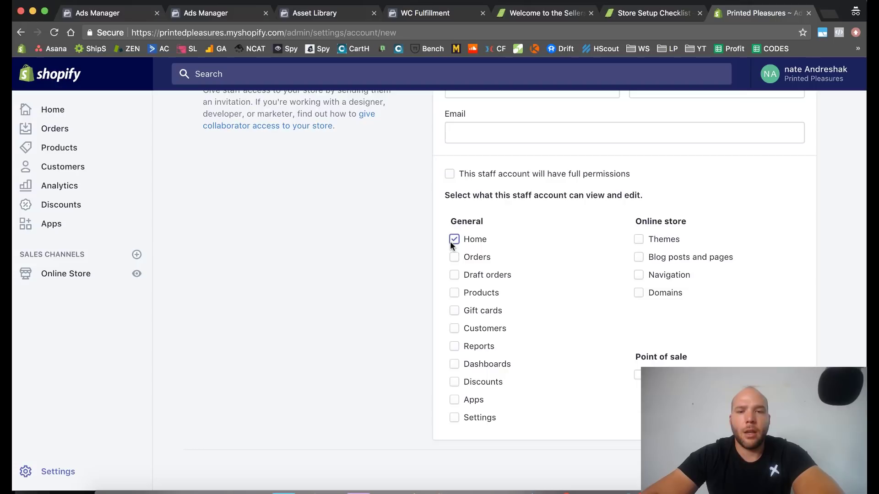
click(454, 294)
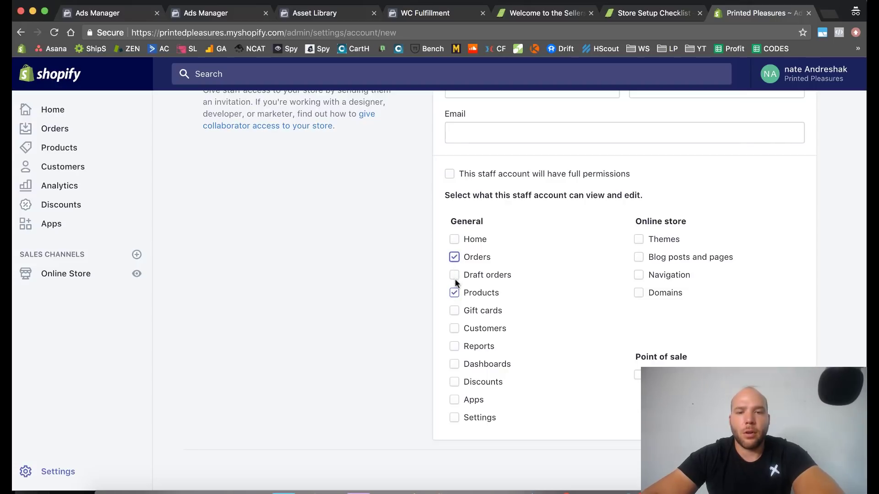
click(454, 274)
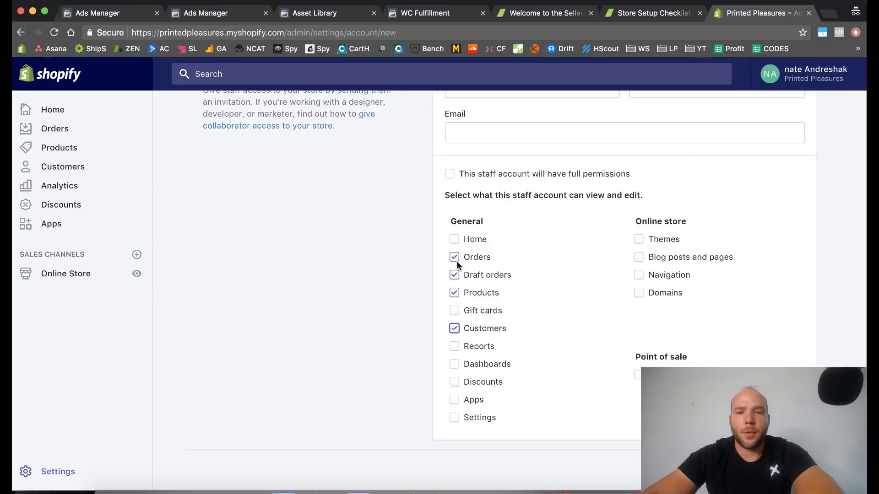
Leave the staff form without inviting anyone, review the Account page, and return to Settings.
scroll(457, 260, up, 3)
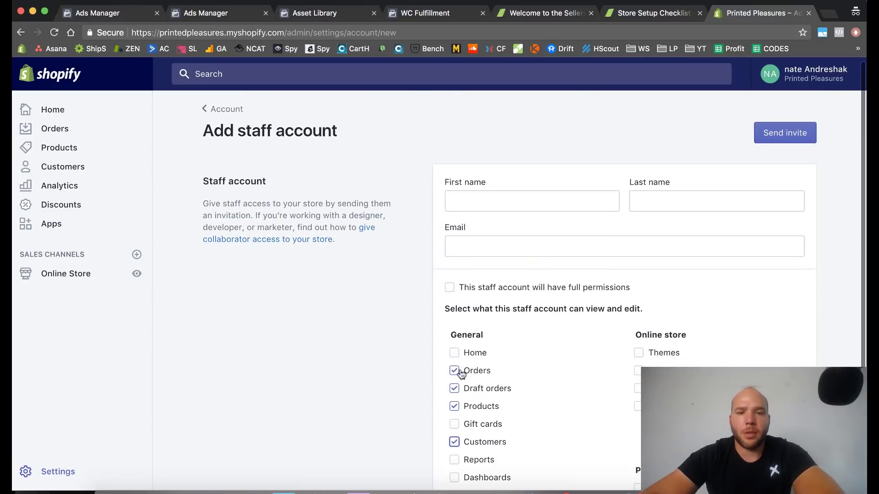
click(223, 109)
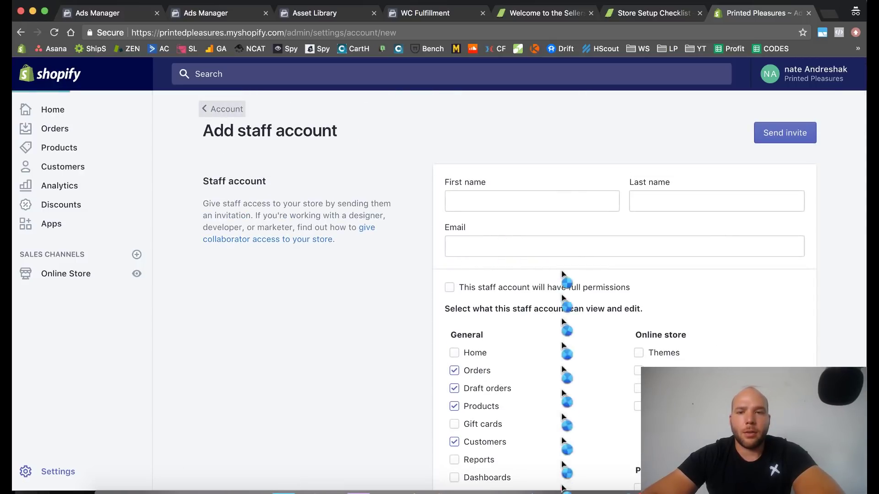
scroll(581, 255, down, 3)
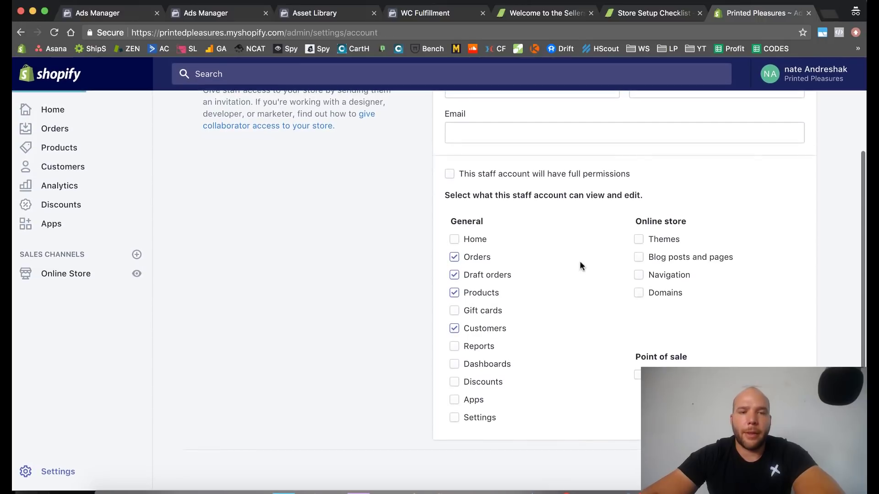
scroll(529, 355, down, 5)
scroll(529, 355, down, 5)
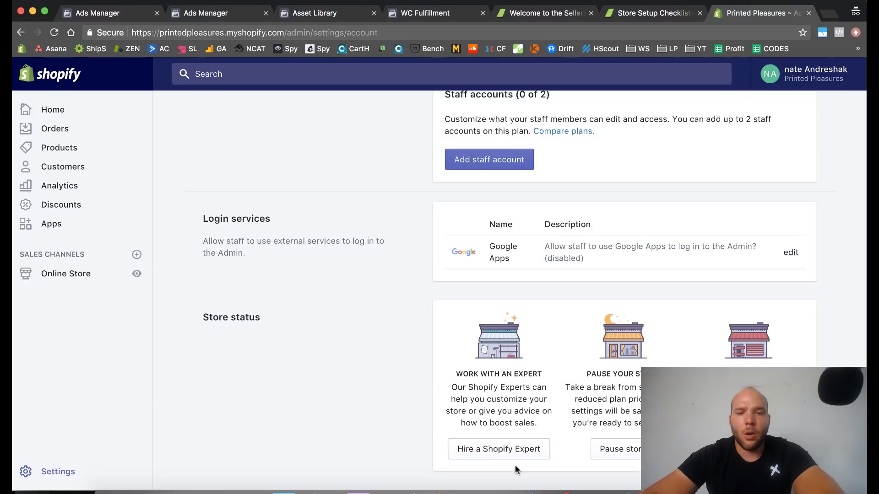
scroll(515, 466, down, 2)
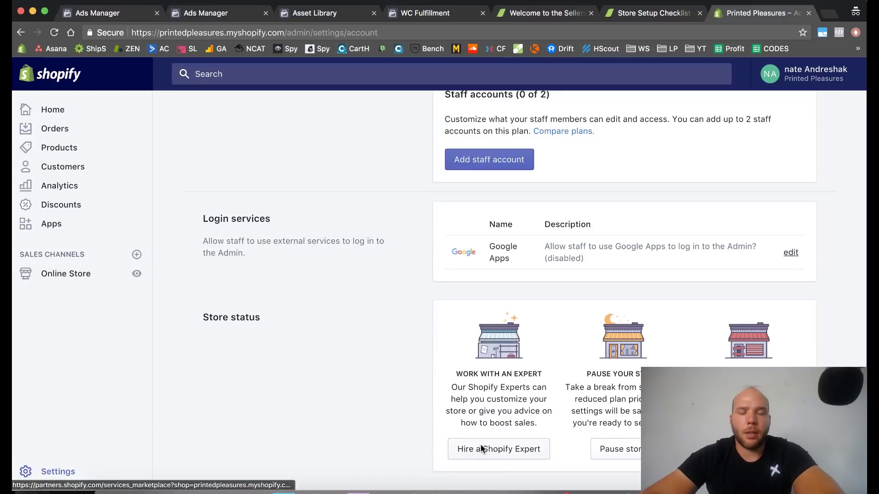
click(52, 471)
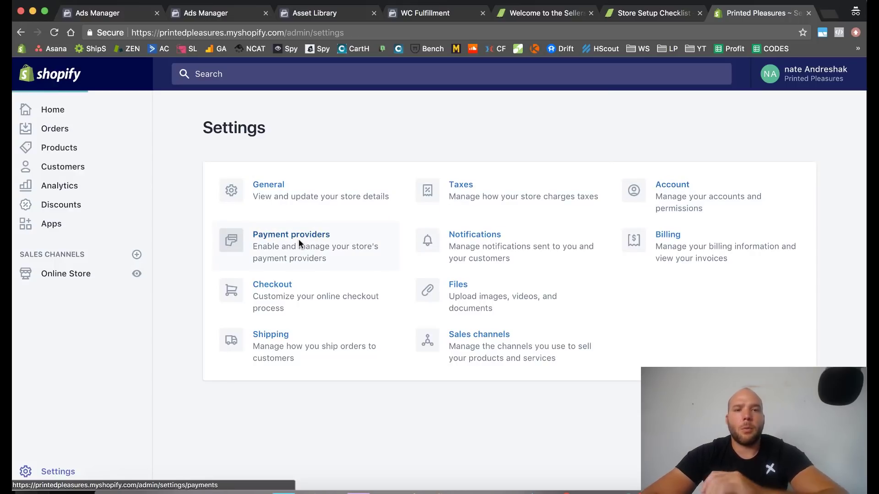
Open the Payment providers page showing PayPal Express Checkout as the accepted method.
click(329, 233)
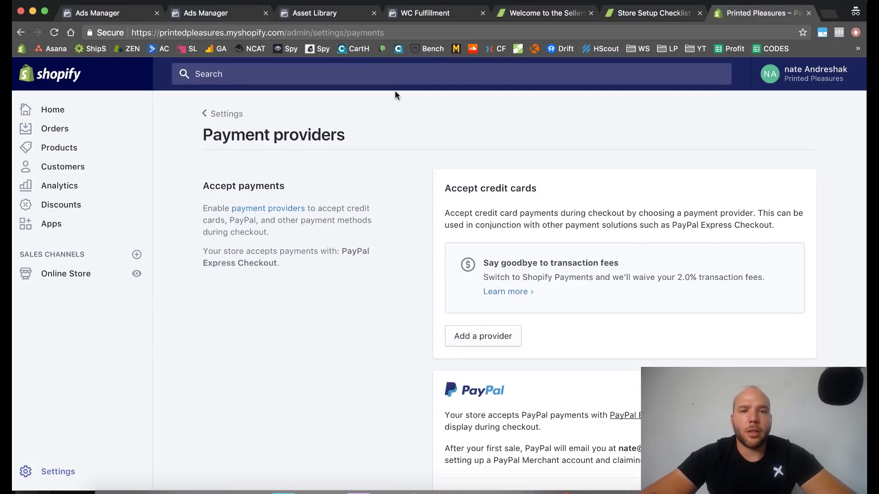
click(438, 5)
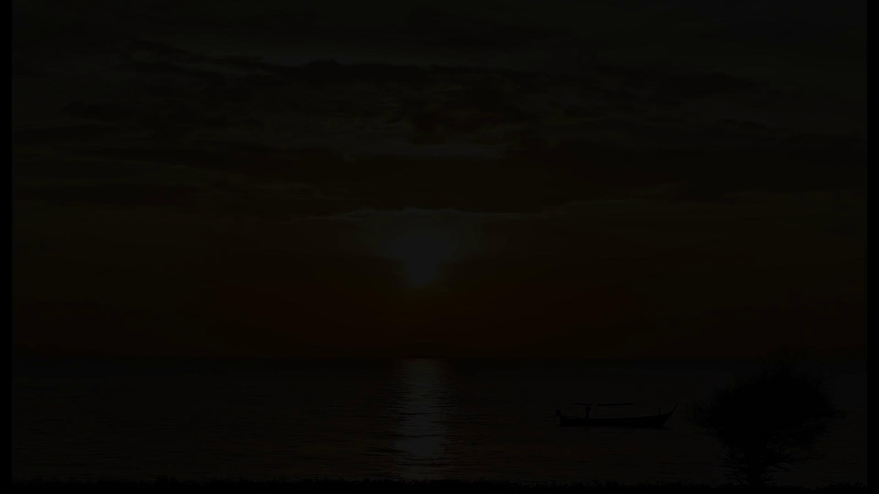